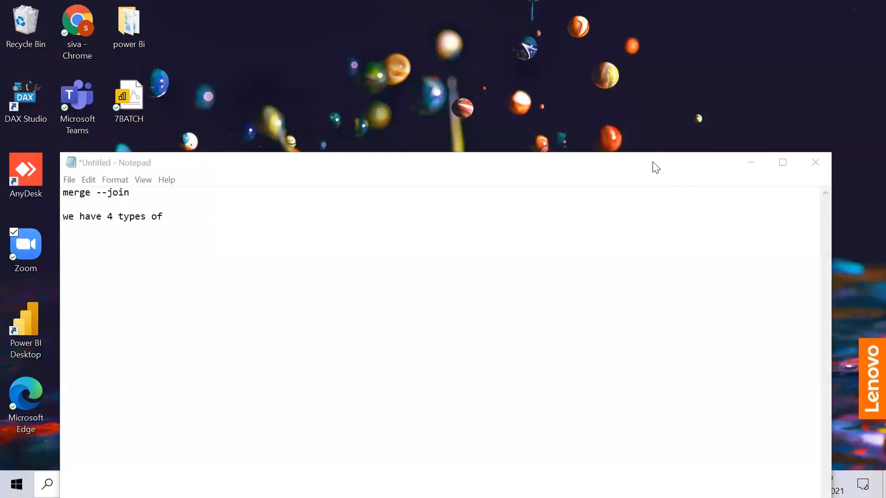
Switch to Power BI Desktop, dismiss its start screen and open the Power Query Editor.
{"action": "left_click_drag", "start_coordinate": [657, 166], "coordinate": [666, 35]}
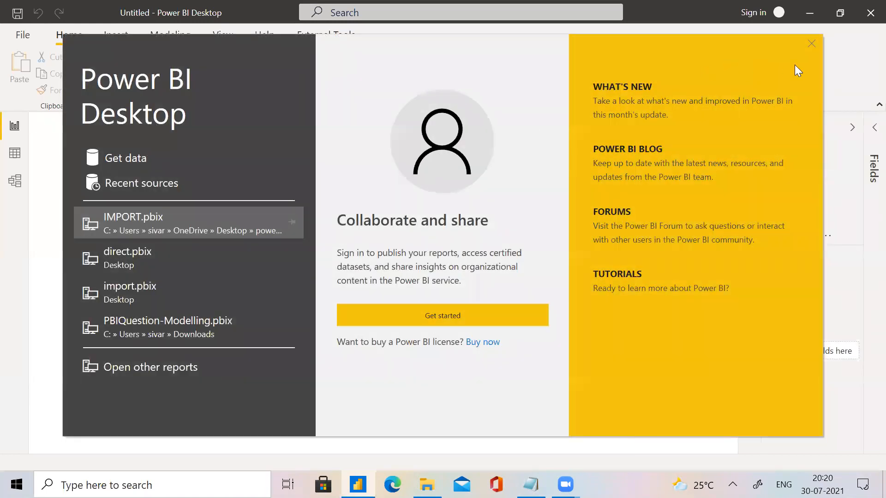
{"action": "left_click", "coordinate": [811, 43]}
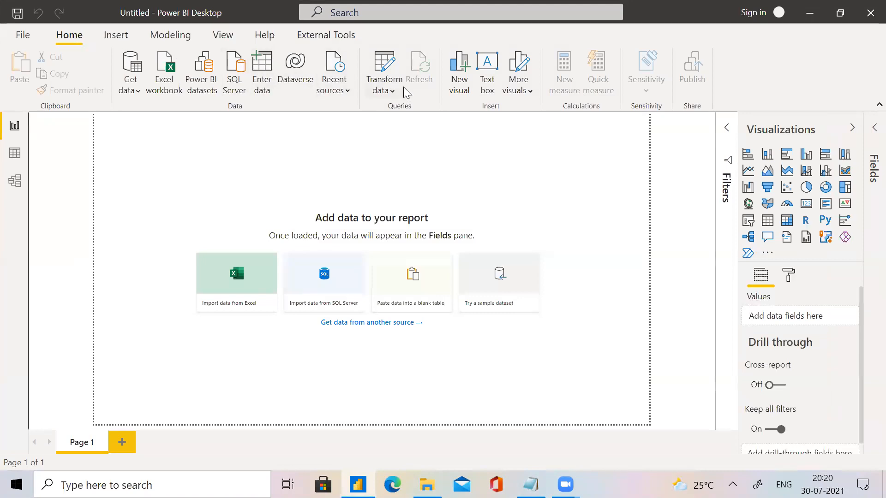
{"action": "left_click", "coordinate": [387, 65]}
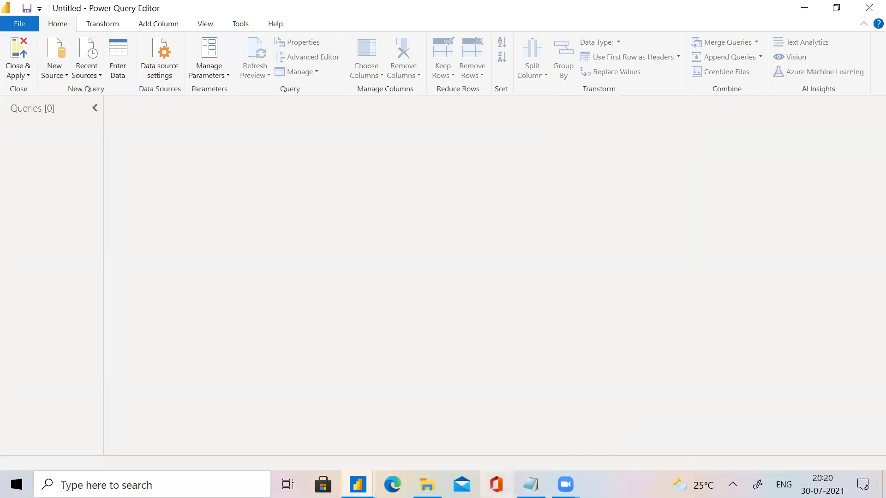
Switch to the Notepad notes and add the line "append -- union all" below the existing text.
{"action": "left_click", "coordinate": [531, 484]}
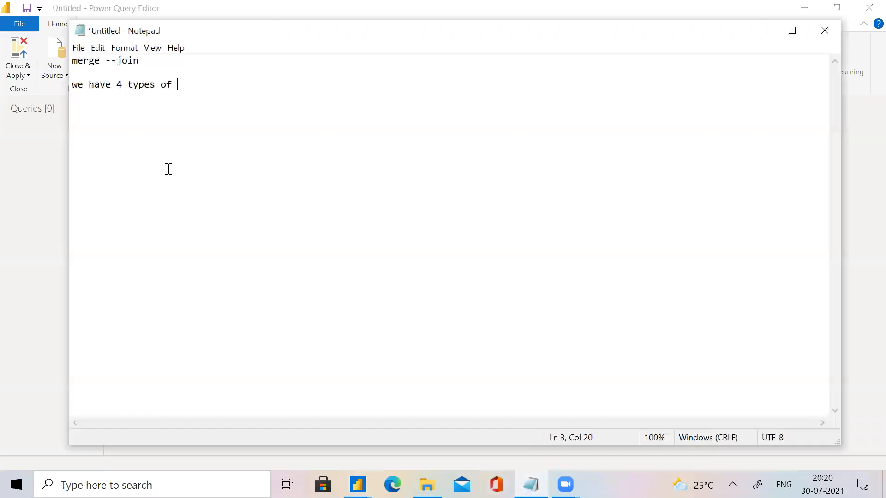
{"action": "key", "text": "Return"}
{"action": "key", "text": "Return"}
{"action": "type", "text": "append  -- union alla"}
{"action": "key", "text": "BackSpace"}
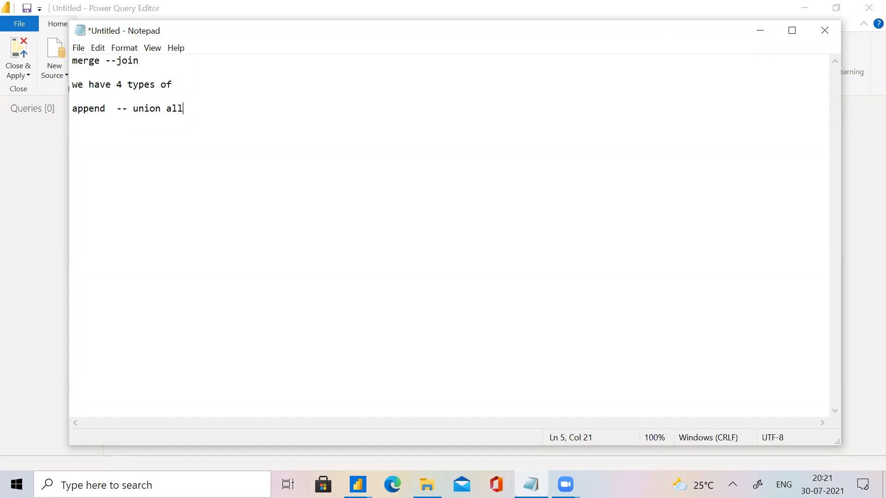
{"action": "key", "text": "Return"}
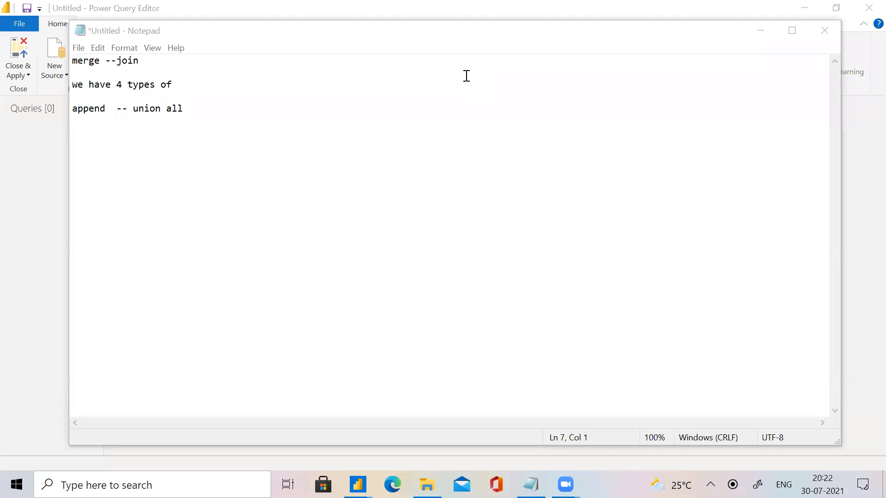
{"action": "left_click", "coordinate": [223, 120]}
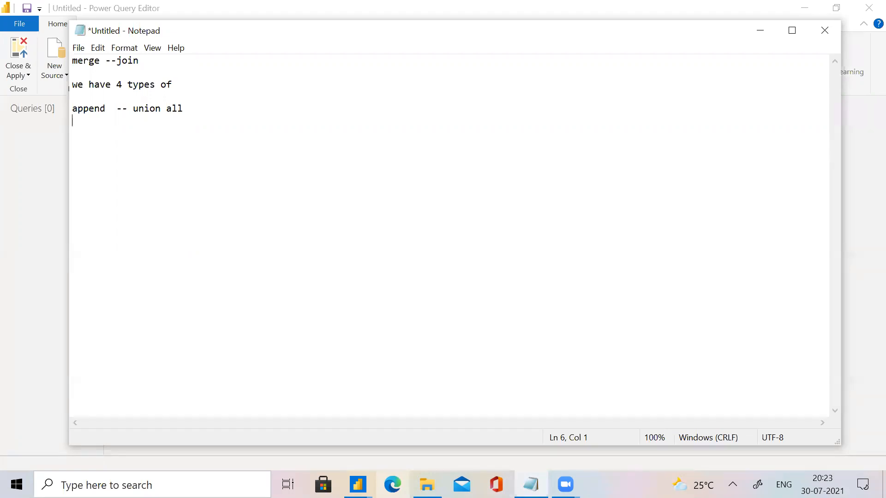
Switch to File Explorer, open the recent APPEND workbook in Excel and maximize its window.
{"action": "mouse_move", "coordinate": [427, 485]}
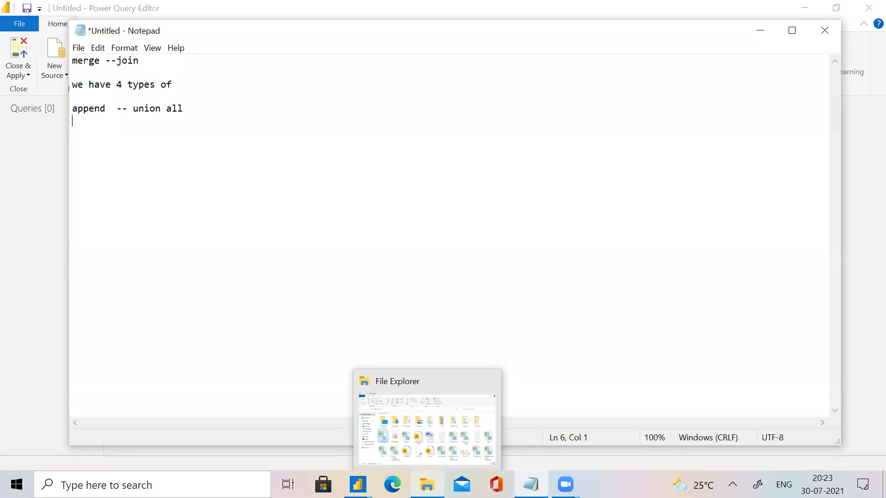
{"action": "left_click", "coordinate": [409, 456]}
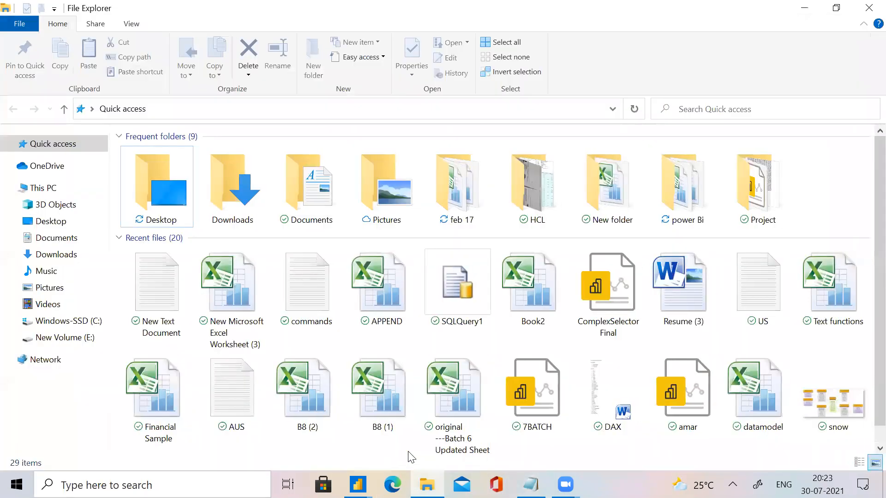
{"action": "double_click", "coordinate": [357, 296]}
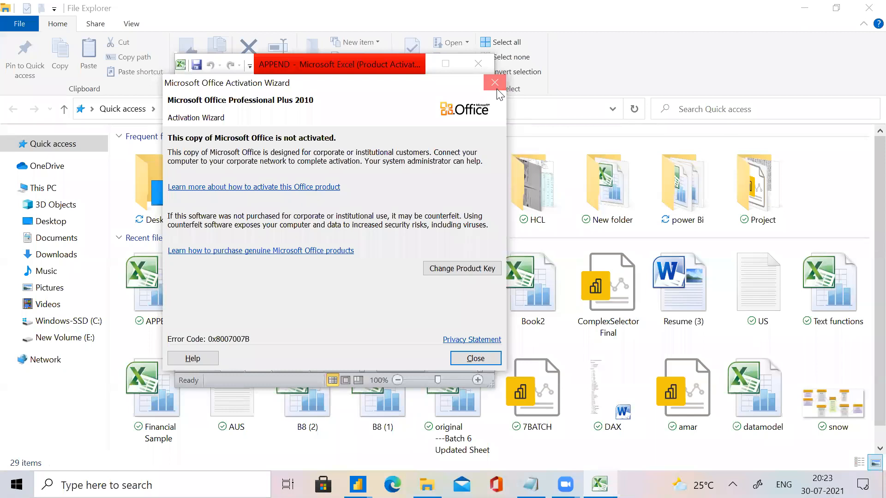
{"action": "left_click", "coordinate": [450, 64]}
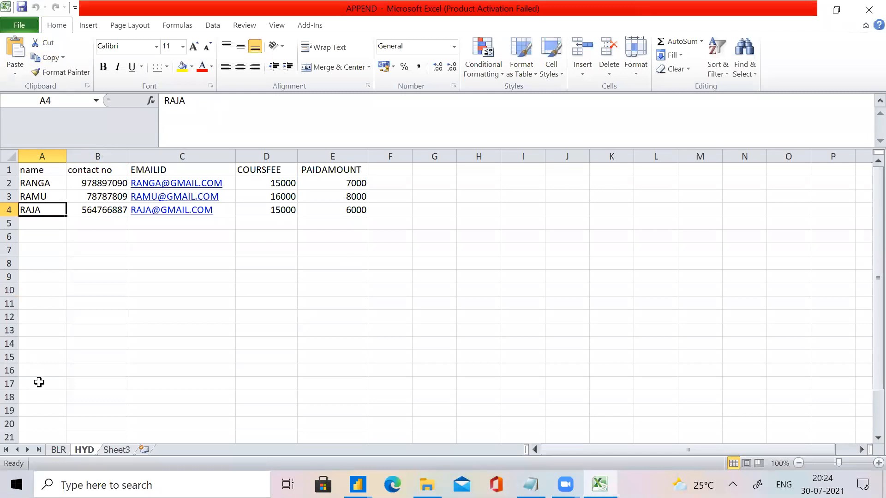
Compare the column structure and records of the BLR and HYD sheets.
{"action": "left_click", "coordinate": [67, 451]}
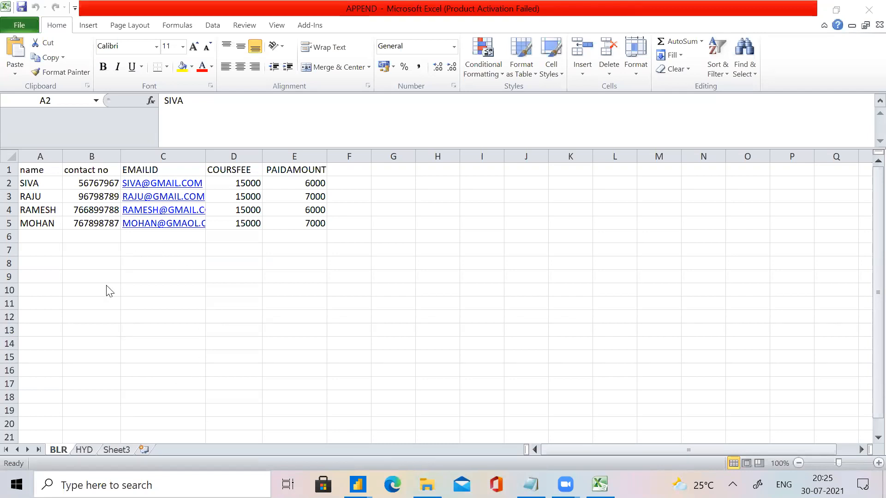
{"action": "left_click", "coordinate": [94, 455]}
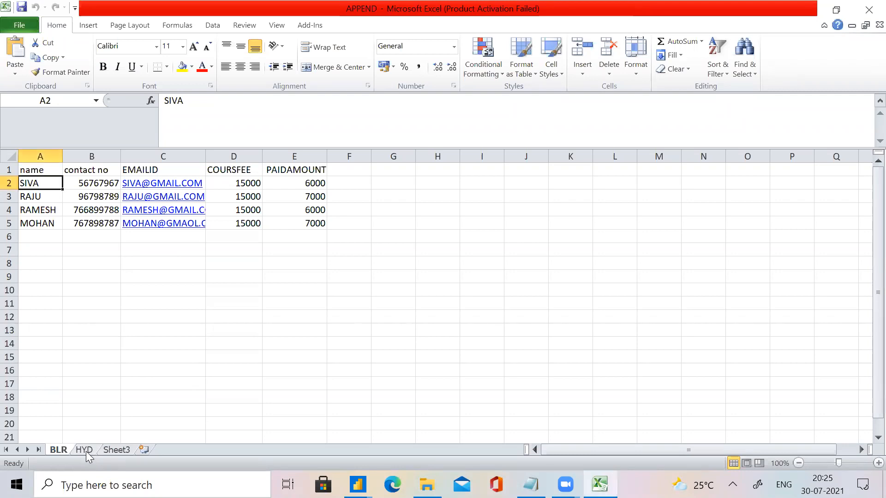
{"action": "left_click", "coordinate": [89, 454]}
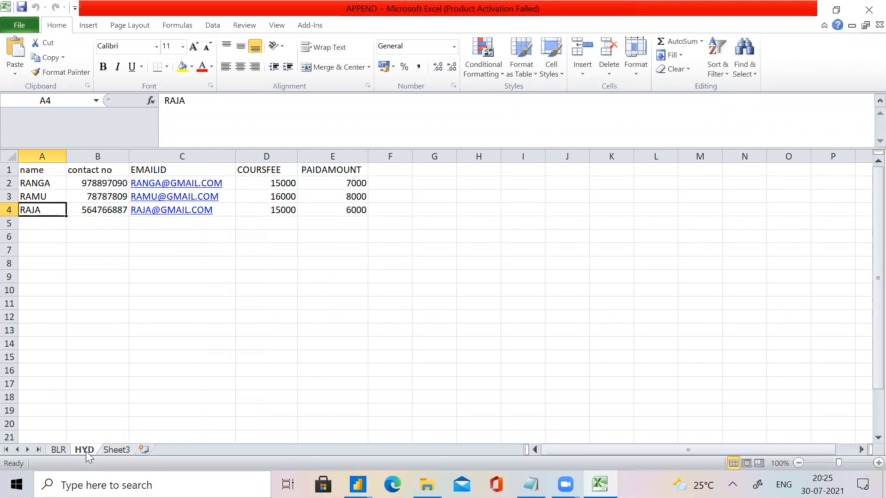
{"action": "left_click", "coordinate": [55, 451]}
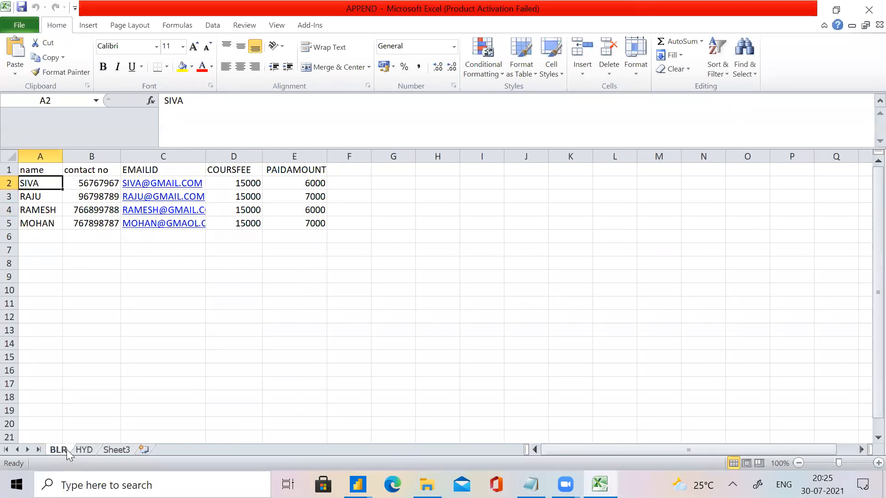
{"action": "left_click", "coordinate": [79, 452]}
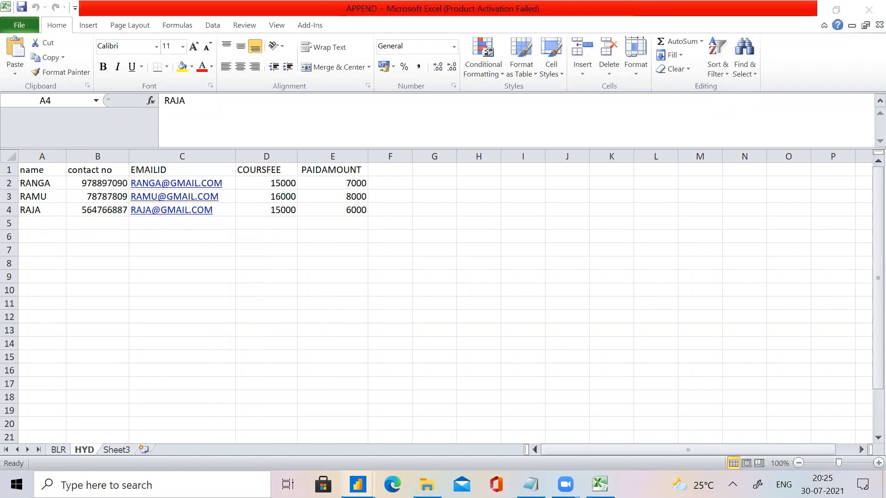
Switch back to the Power Query Editor and connect to the APPEND Excel workbook as a new source.
{"action": "mouse_move", "coordinate": [358, 485]}
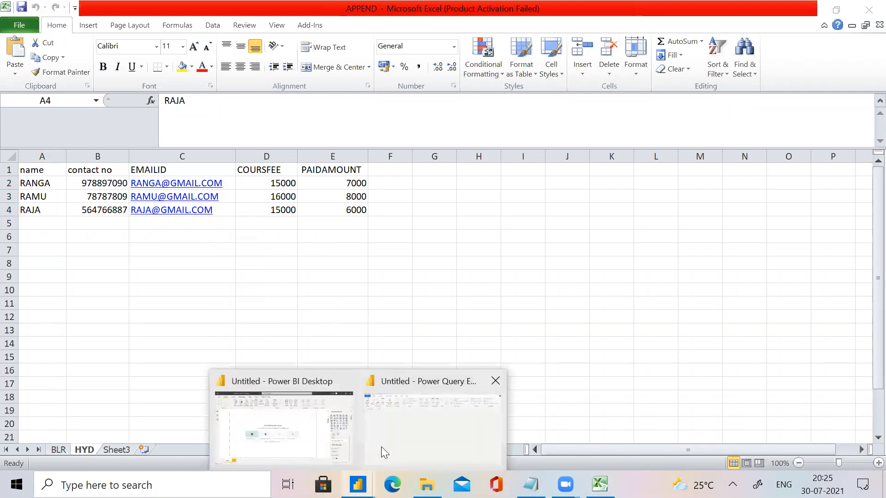
{"action": "left_click", "coordinate": [382, 452]}
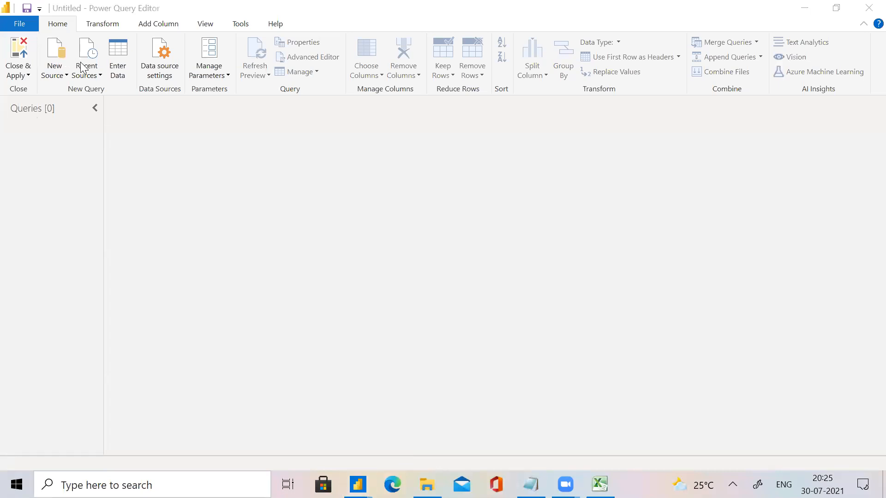
{"action": "left_click", "coordinate": [90, 79]}
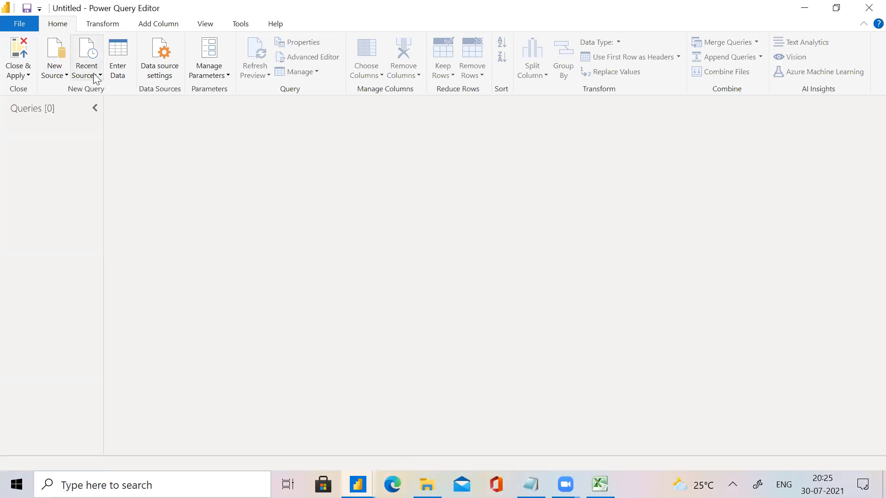
{"action": "left_click", "coordinate": [66, 73]}
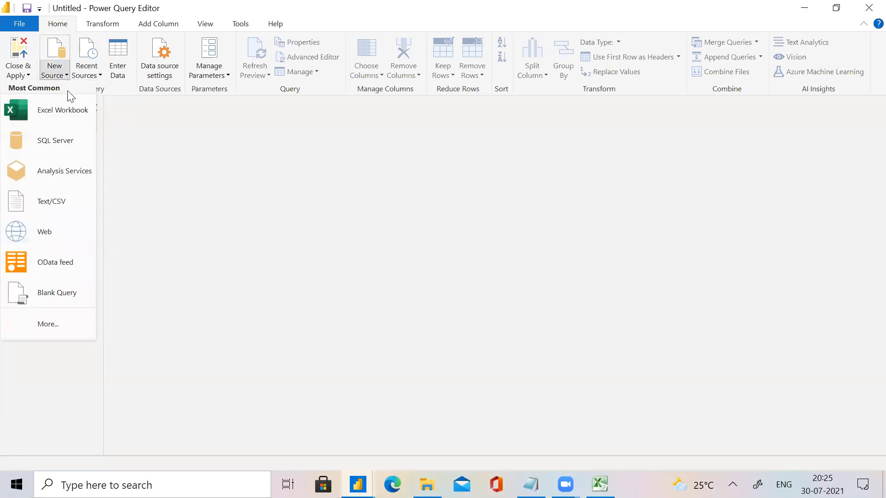
{"action": "left_click", "coordinate": [65, 115]}
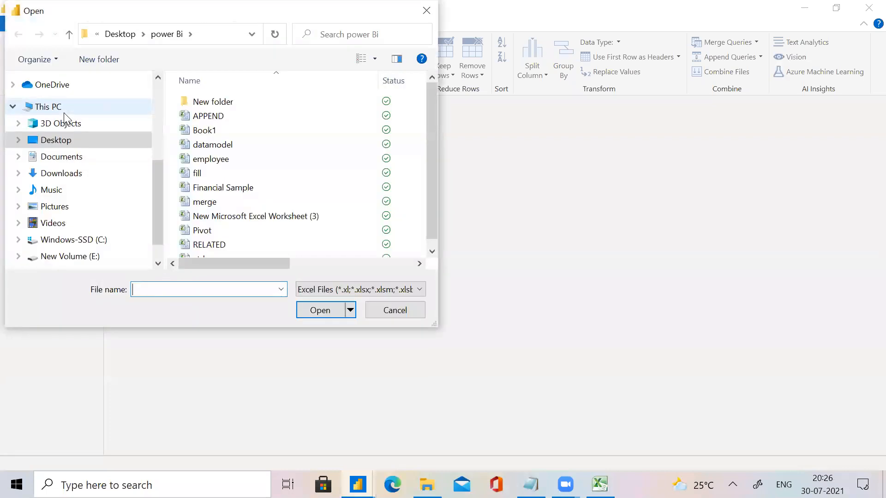
{"action": "left_click", "coordinate": [194, 131]}
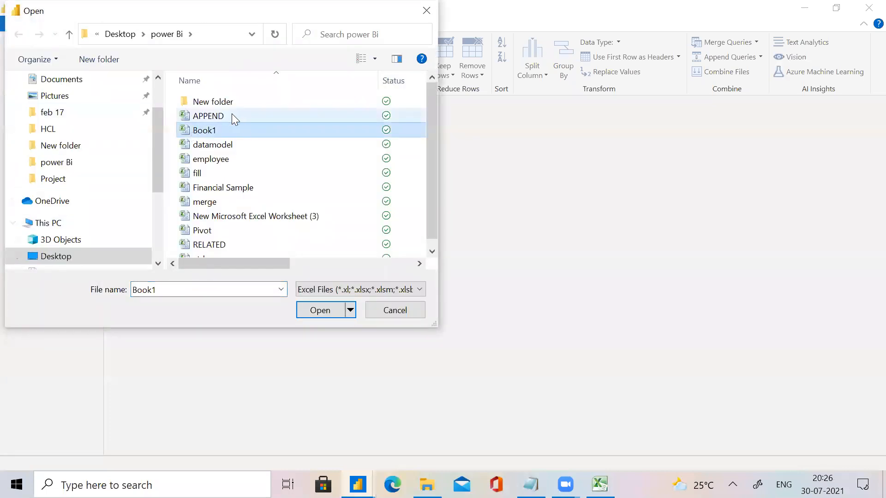
{"action": "left_click", "coordinate": [231, 116]}
{"action": "left_click", "coordinate": [304, 314]}
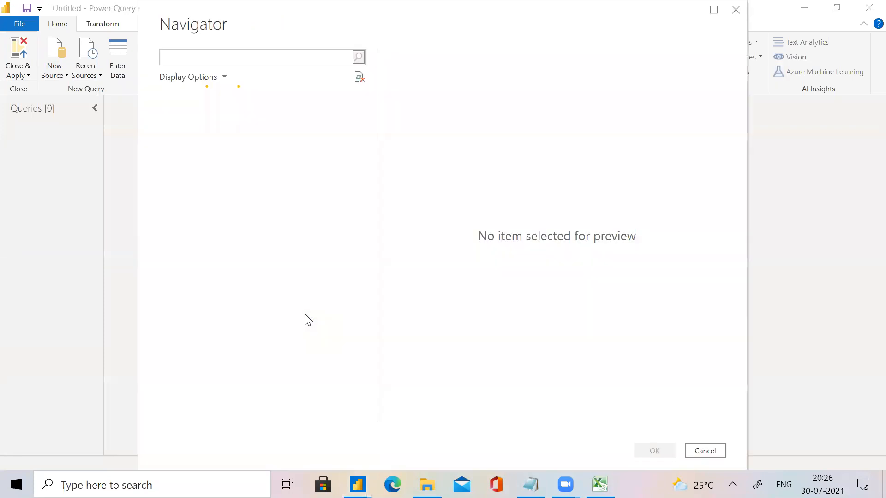
Load the BLR and HYD sheets of APPEND.xlsx as queries.
{"action": "left_click", "coordinate": [181, 115]}
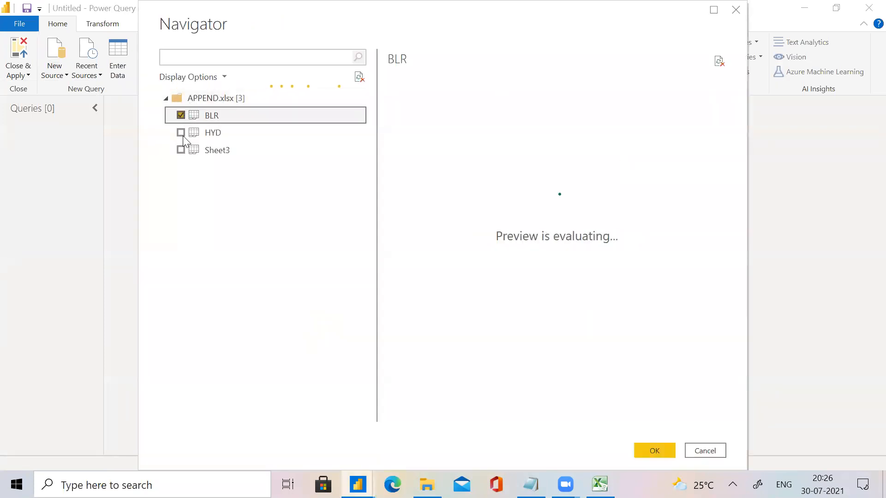
{"action": "left_click", "coordinate": [183, 135]}
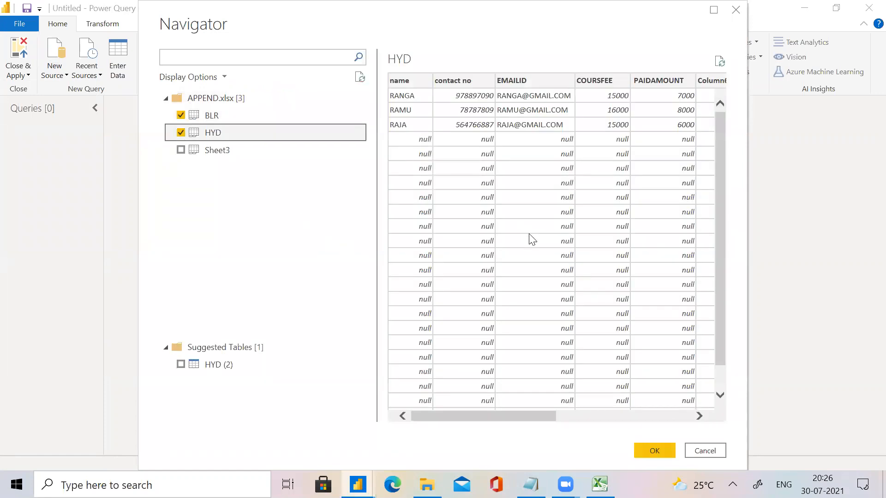
{"action": "left_click", "coordinate": [656, 455]}
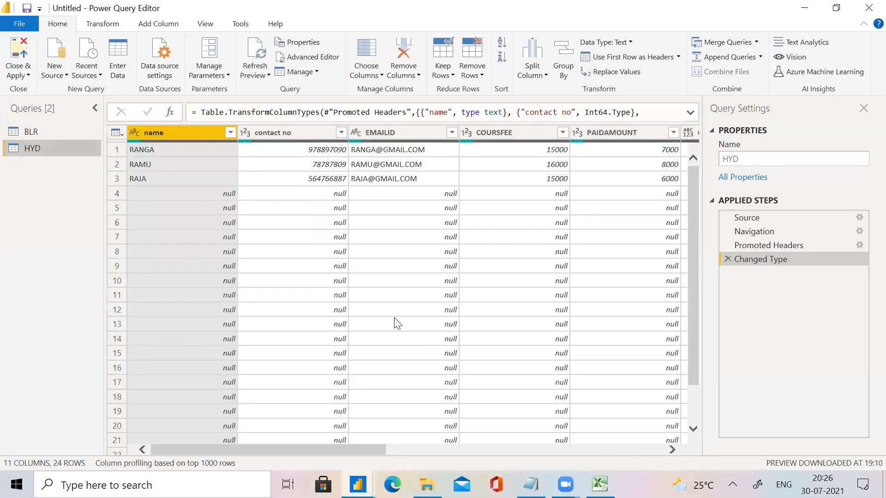
Remove the blank rows from the HYD query.
{"action": "left_click", "coordinate": [481, 76]}
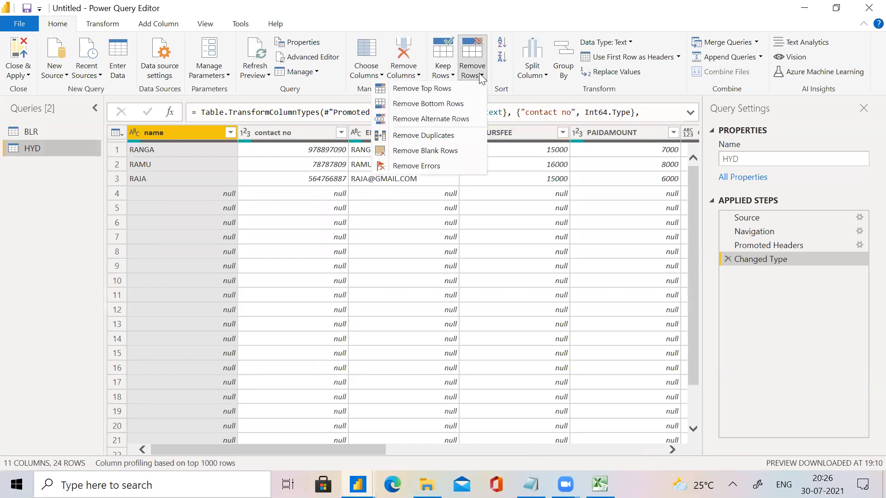
{"action": "left_click", "coordinate": [455, 151]}
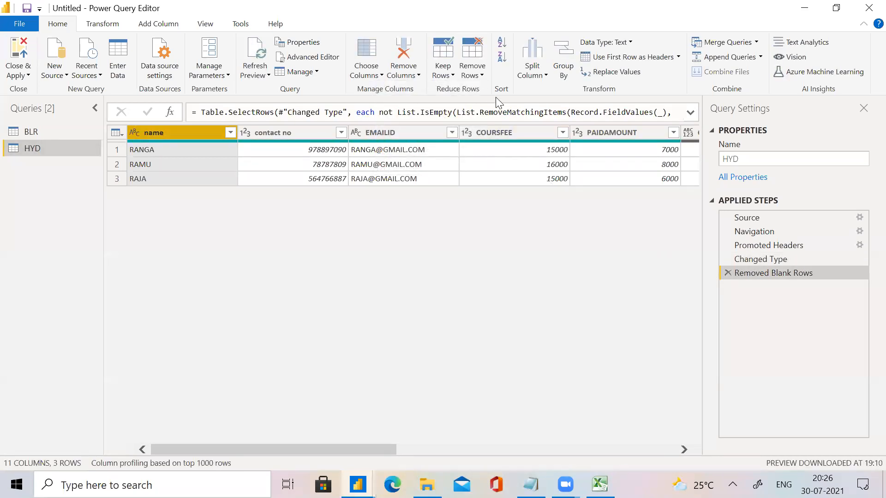
{"action": "left_click", "coordinate": [481, 77]}
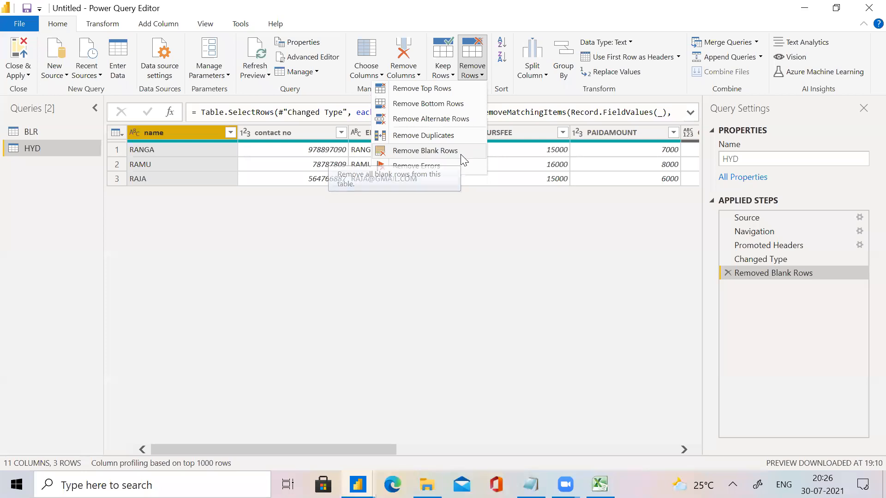
{"action": "left_click", "coordinate": [480, 448]}
Remove all columns from the HYD query other than name, contact no, EMAILID, COURSFEE and PAIDAMOUNT.
{"action": "left_click", "coordinate": [466, 451]}
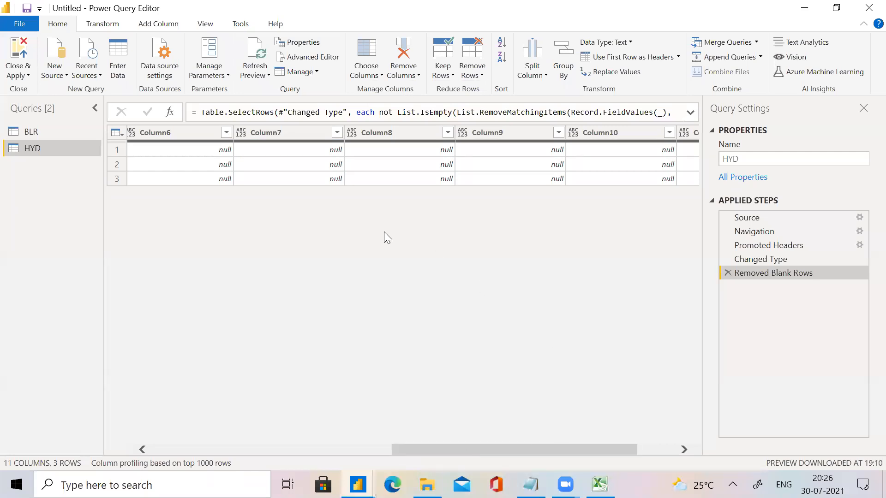
{"action": "left_click", "coordinate": [172, 134]}
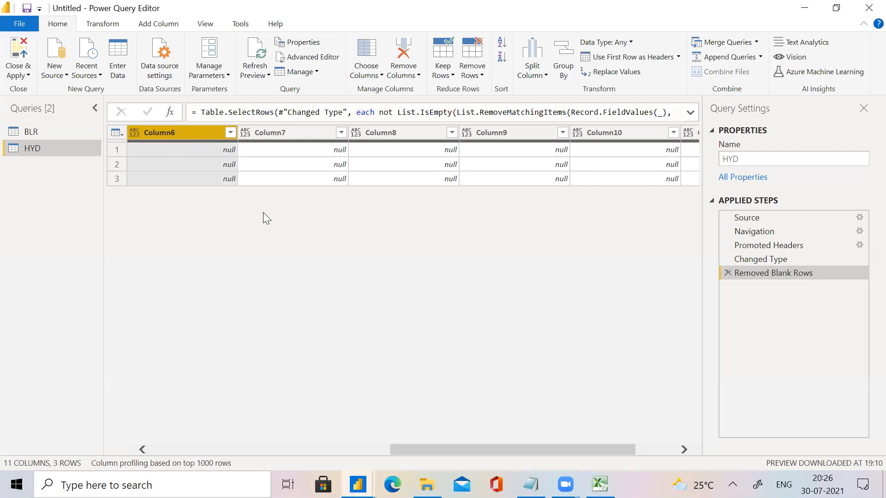
{"action": "left_click_drag", "start_coordinate": [440, 451], "coordinate": [531, 279]}
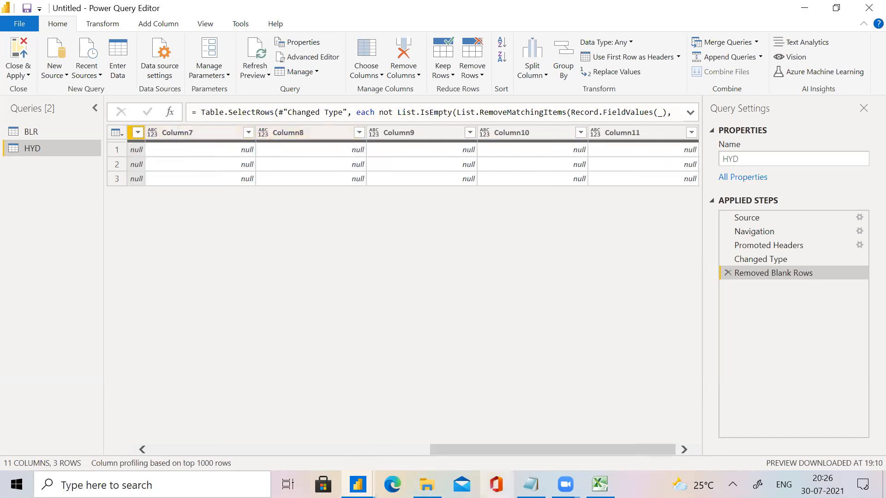
{"action": "left_click_drag", "start_coordinate": [477, 448], "coordinate": [33, 300]}
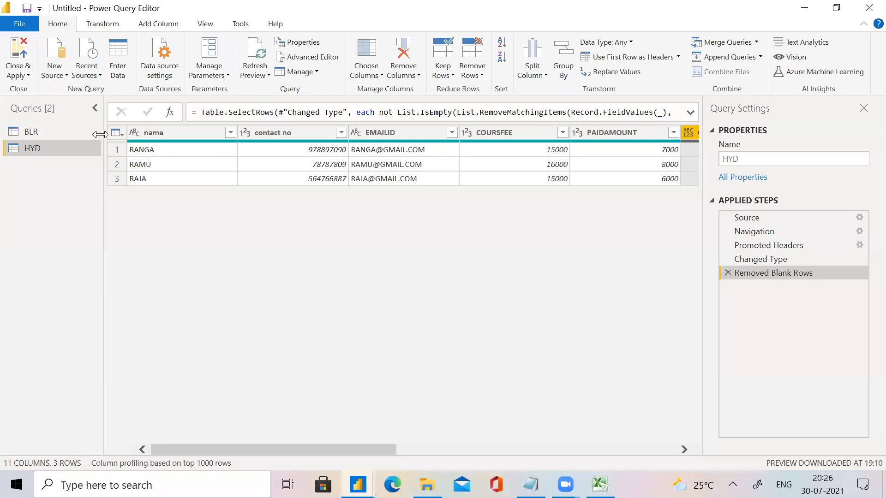
{"action": "left_click", "coordinate": [154, 135]}
{"action": "left_click", "coordinate": [301, 138], "text": "ctrl"}
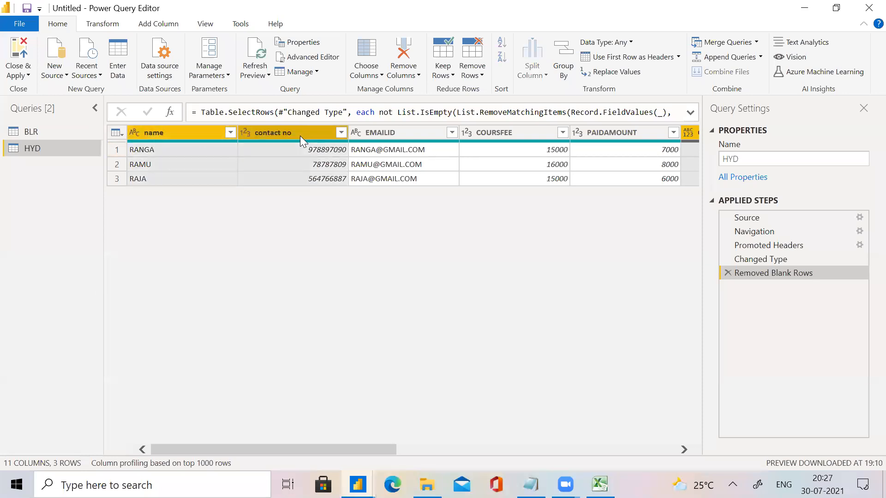
{"action": "left_click", "coordinate": [419, 136], "text": "ctrl"}
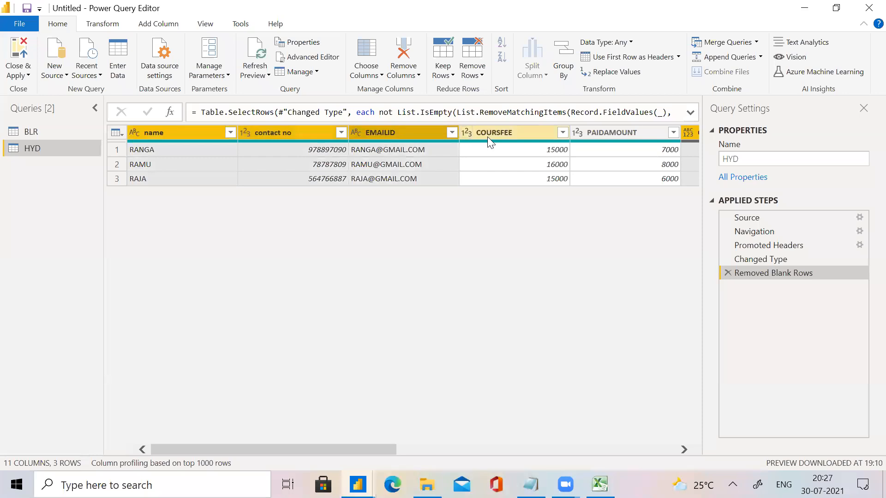
{"action": "left_click", "coordinate": [488, 136], "text": "ctrl"}
{"action": "left_click", "coordinate": [624, 129], "text": "ctrl"}
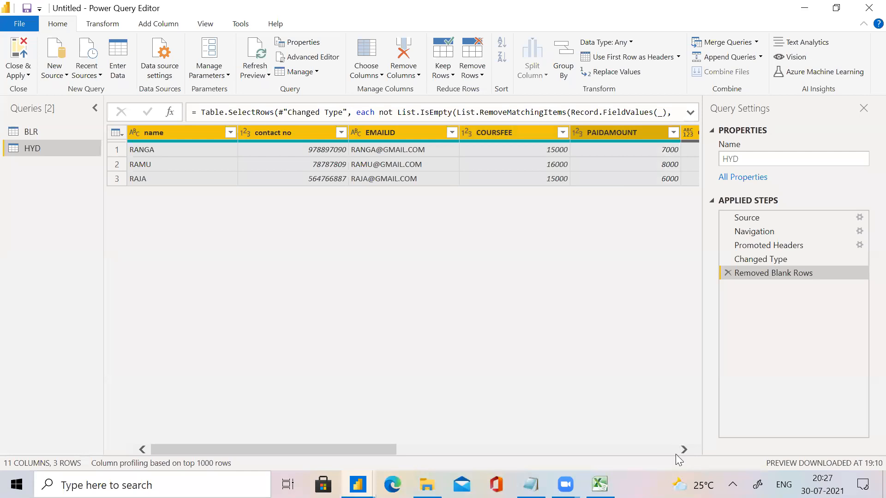
{"action": "left_click", "coordinate": [519, 448]}
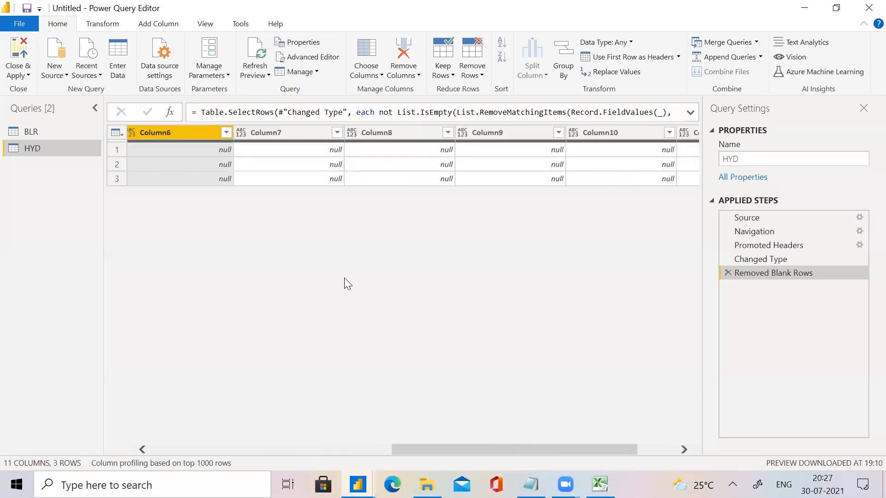
{"action": "left_click", "coordinate": [322, 449]}
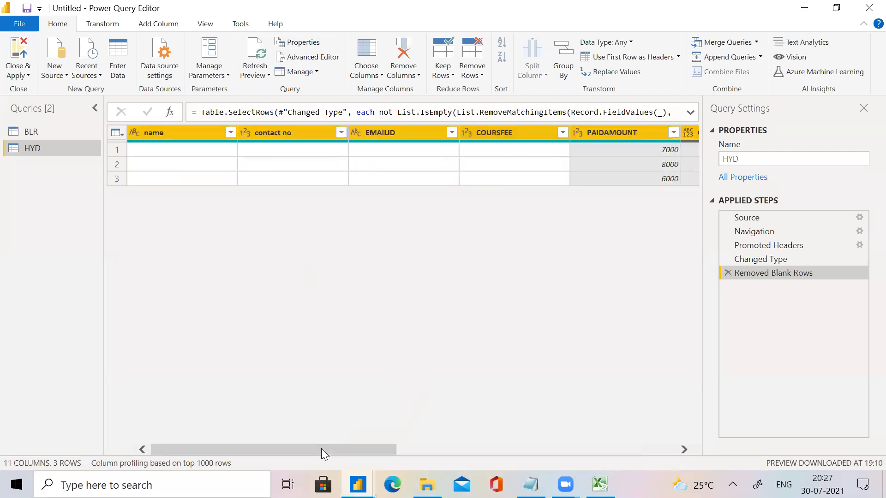
{"action": "left_click", "coordinate": [688, 133]}
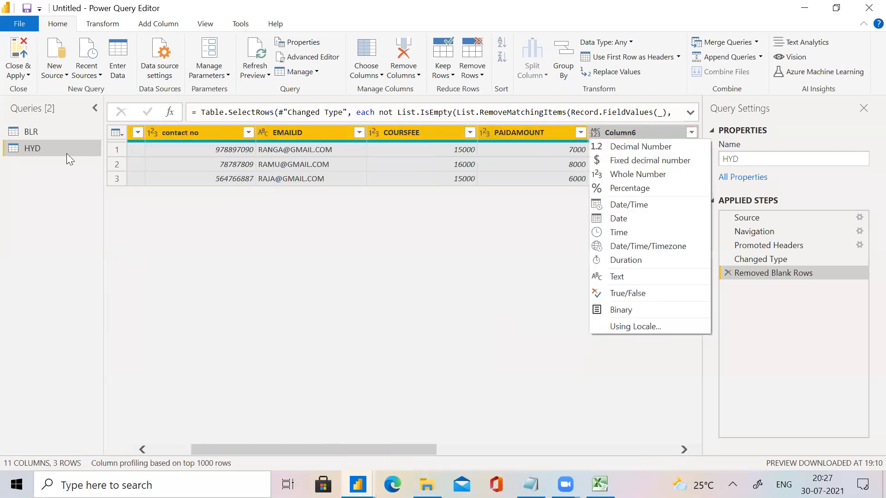
{"action": "left_click", "coordinate": [230, 319]}
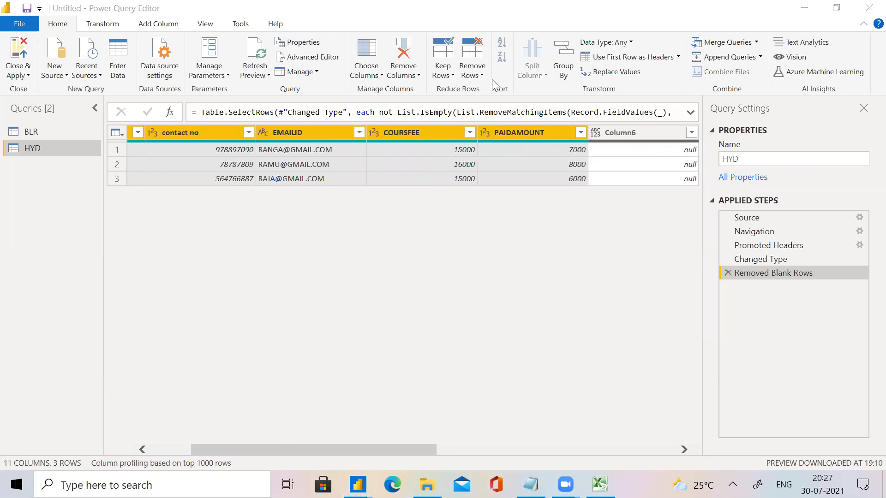
{"action": "left_click", "coordinate": [419, 78]}
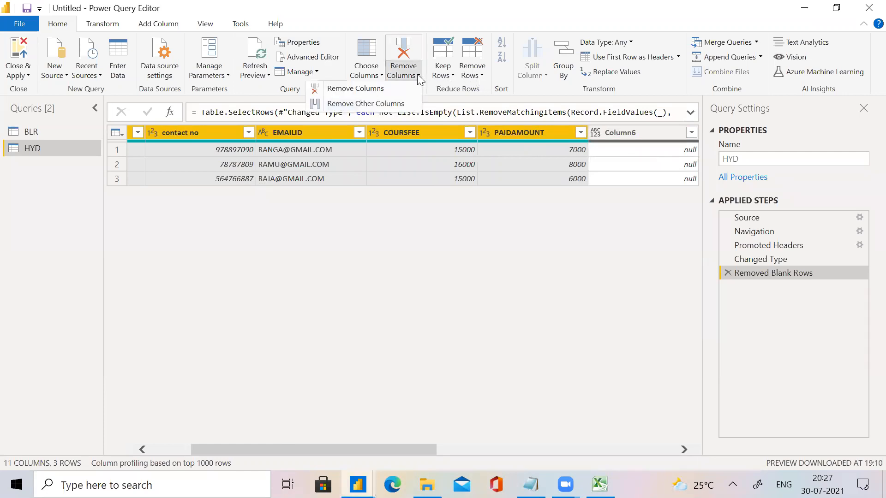
{"action": "left_click", "coordinate": [390, 105]}
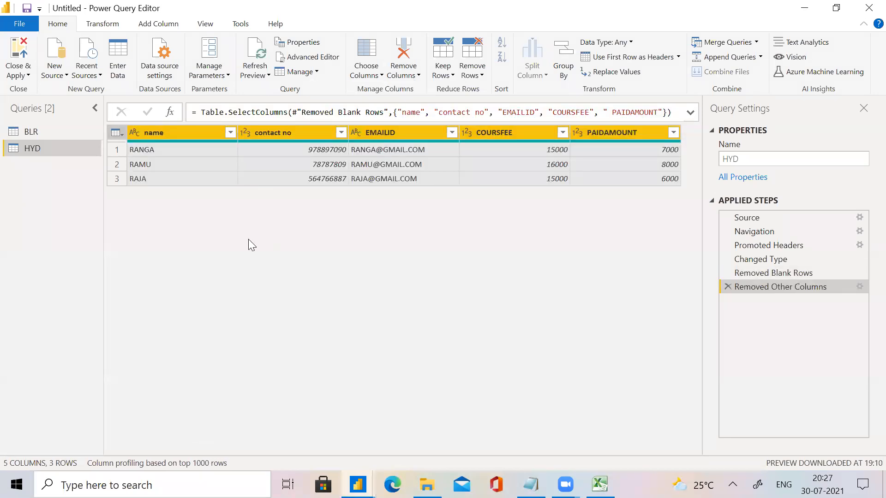
Append the BLR and HYD queries as a new query, using the option for three or more tables.
{"action": "left_click", "coordinate": [54, 137]}
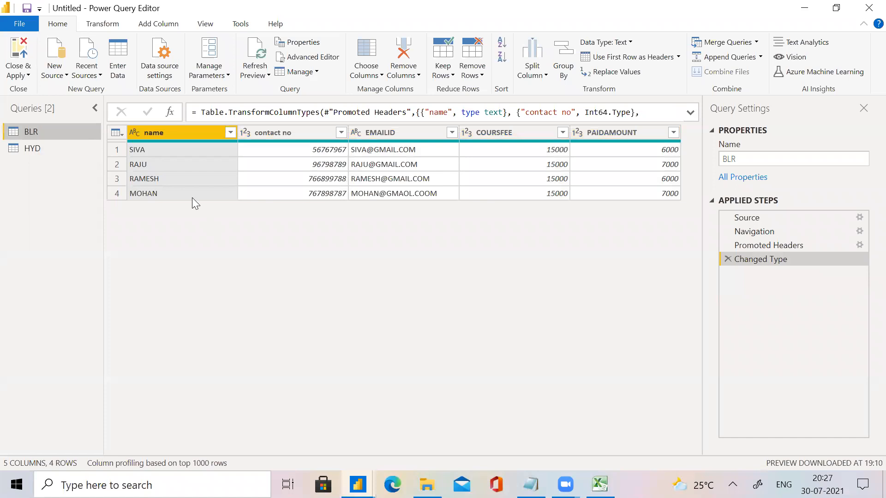
{"action": "left_click", "coordinate": [58, 144]}
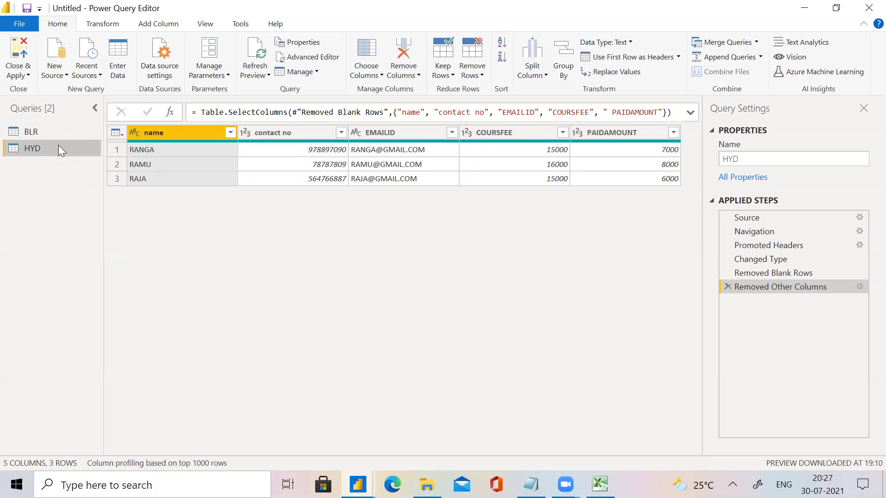
{"action": "left_click", "coordinate": [43, 138]}
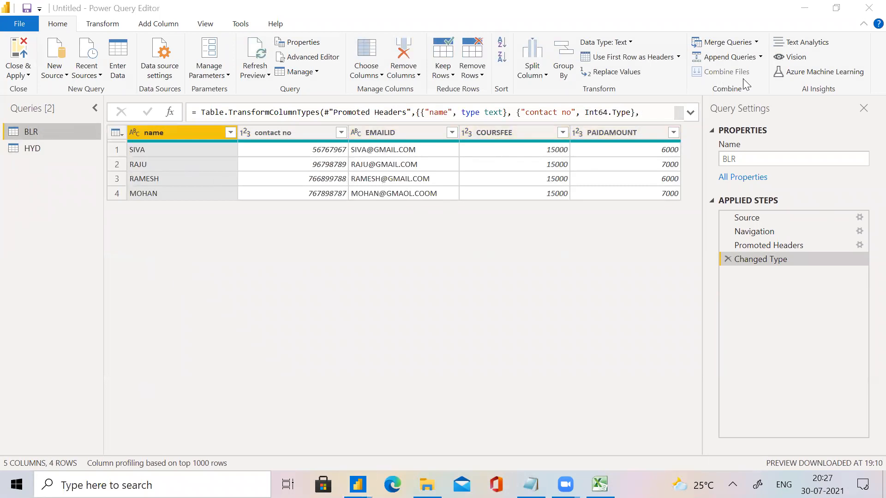
{"action": "left_click", "coordinate": [761, 57]}
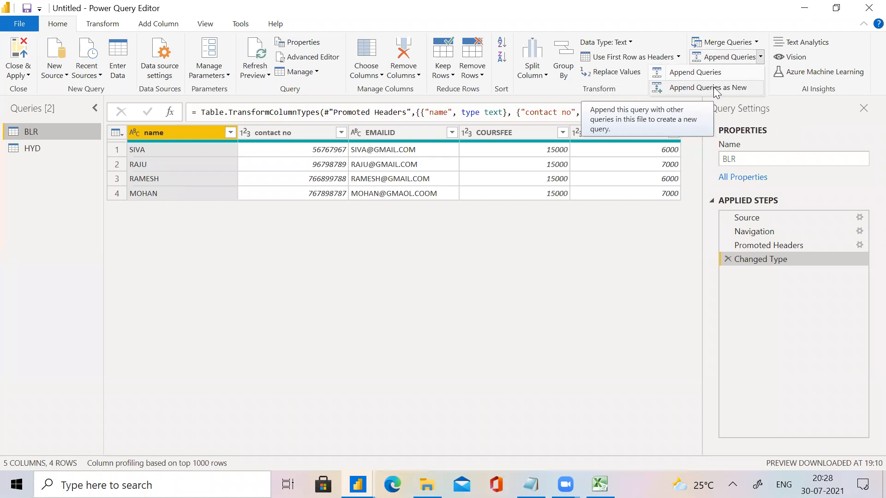
{"action": "left_click", "coordinate": [715, 88]}
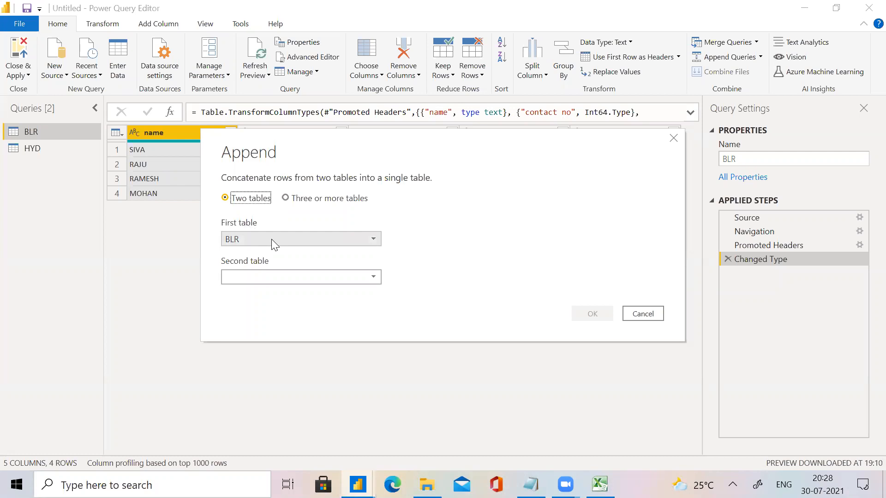
{"action": "left_click", "coordinate": [284, 276]}
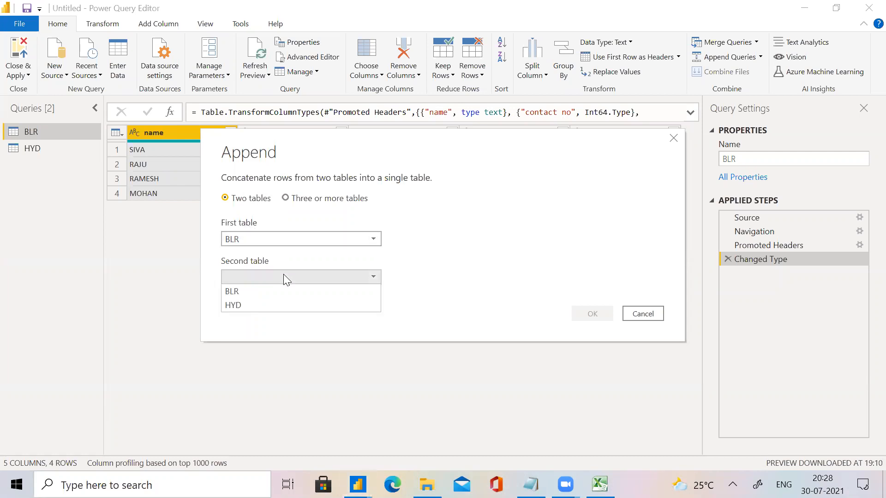
{"action": "left_click", "coordinate": [309, 305]}
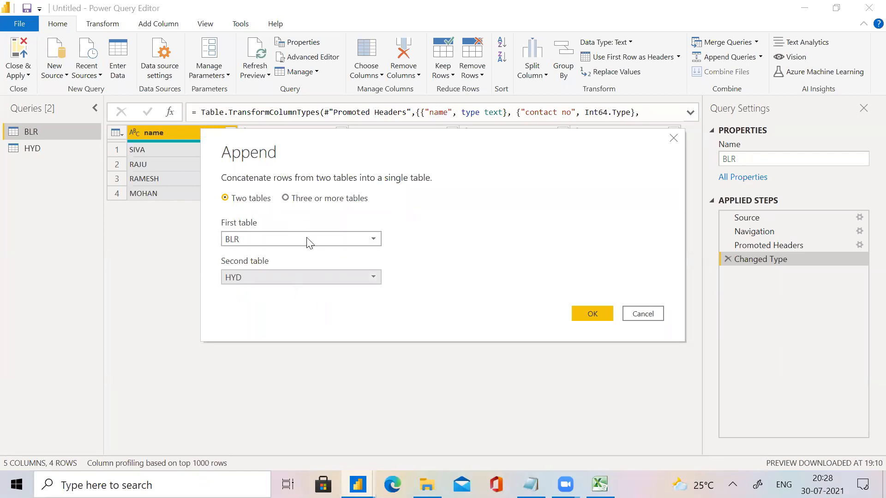
{"action": "left_click", "coordinate": [288, 203]}
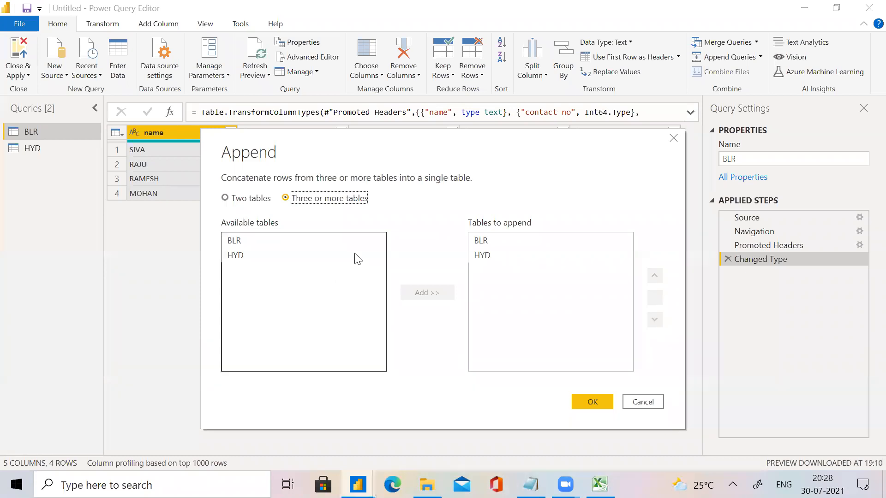
{"action": "left_click", "coordinate": [301, 242]}
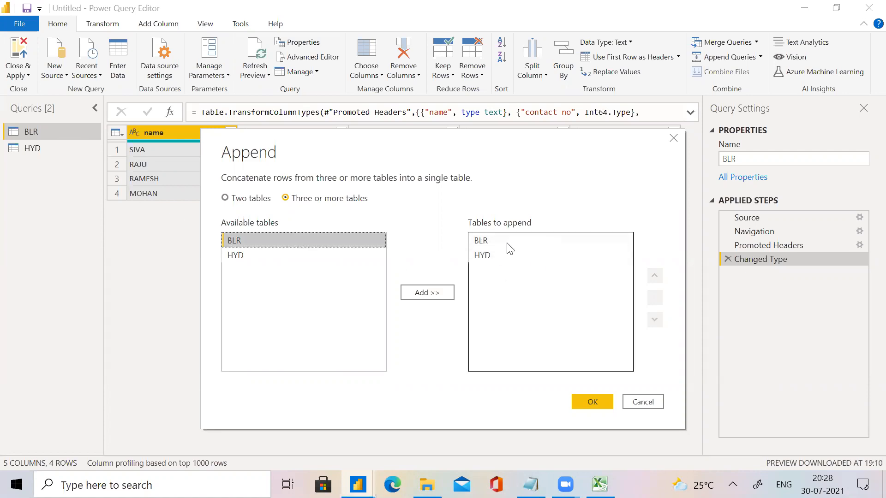
{"action": "left_click", "coordinate": [601, 404]}
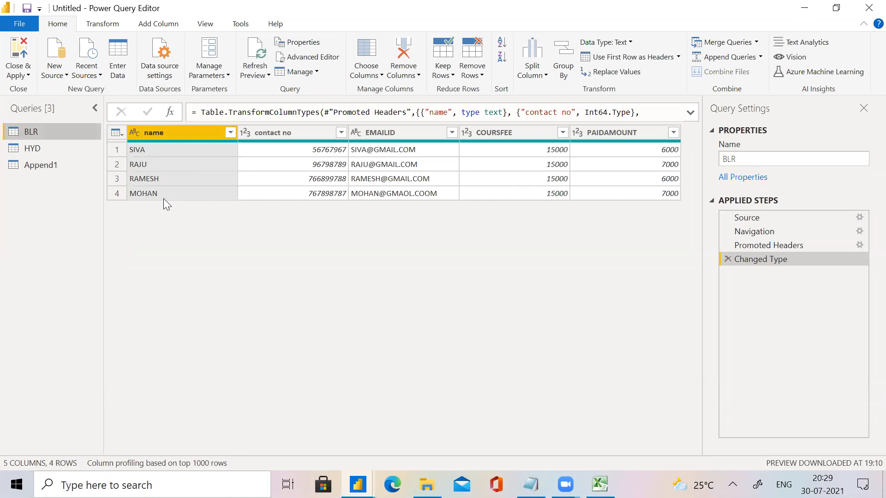
Compare the rows of the new appended query with those of the HYD query.
{"action": "left_click", "coordinate": [40, 167]}
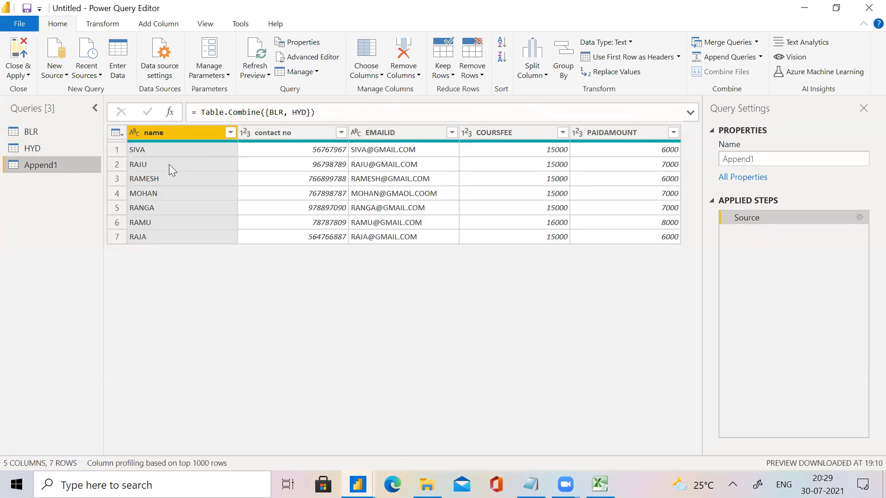
{"action": "left_click", "coordinate": [65, 153]}
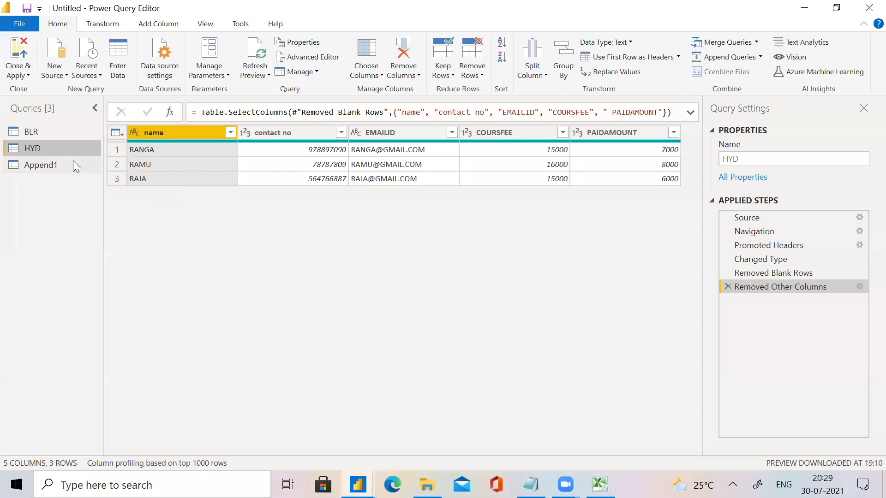
{"action": "left_click", "coordinate": [63, 166]}
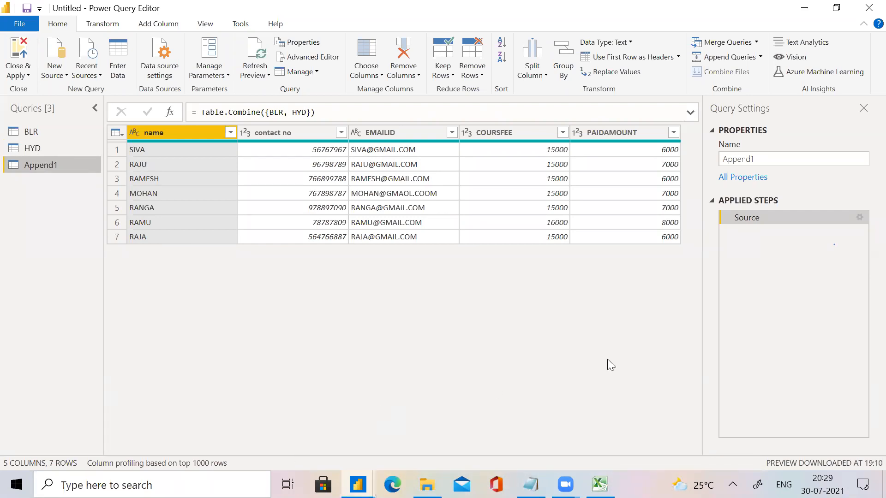
{"action": "left_click", "coordinate": [755, 56]}
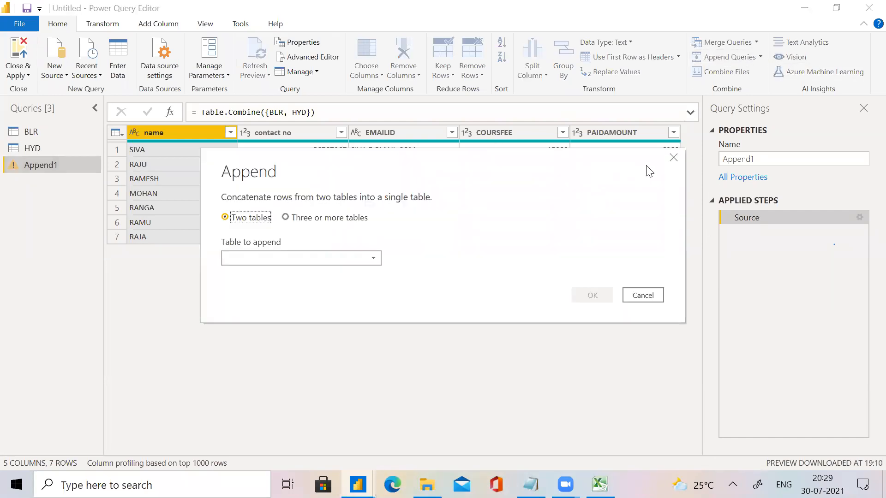
{"action": "left_click", "coordinate": [674, 157]}
{"action": "left_click", "coordinate": [760, 57]}
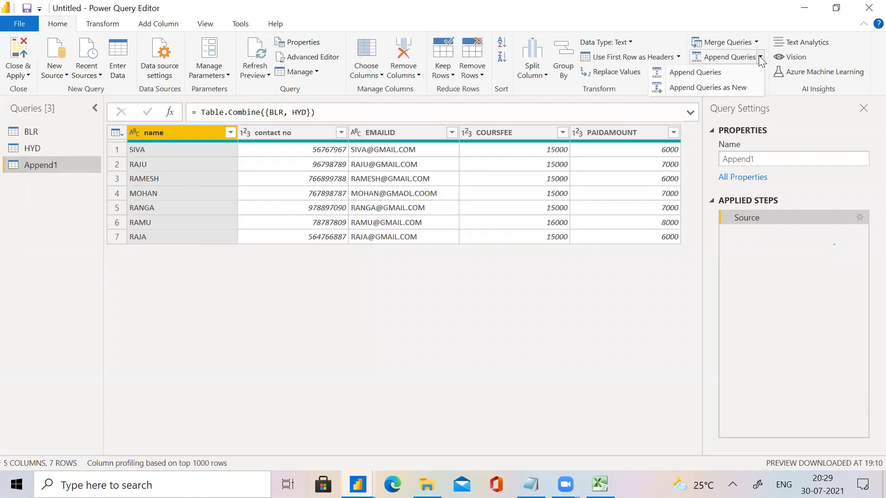
{"action": "left_click", "coordinate": [693, 73]}
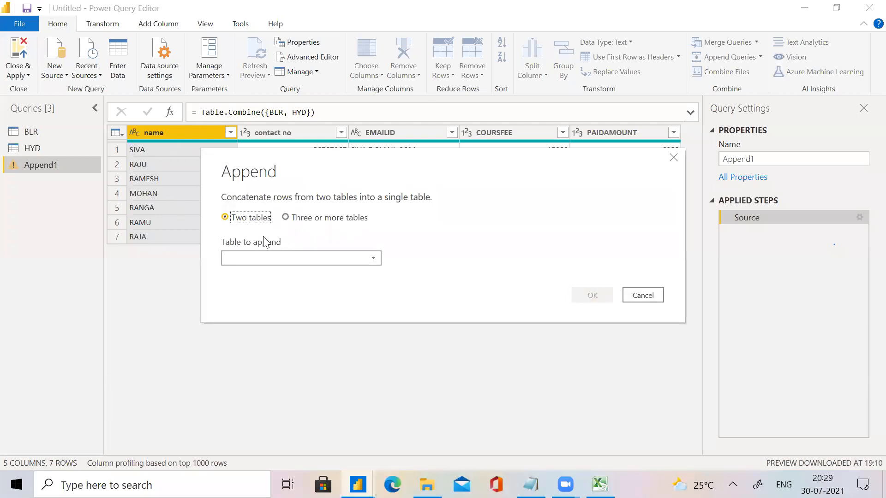
{"action": "left_click", "coordinate": [674, 157]}
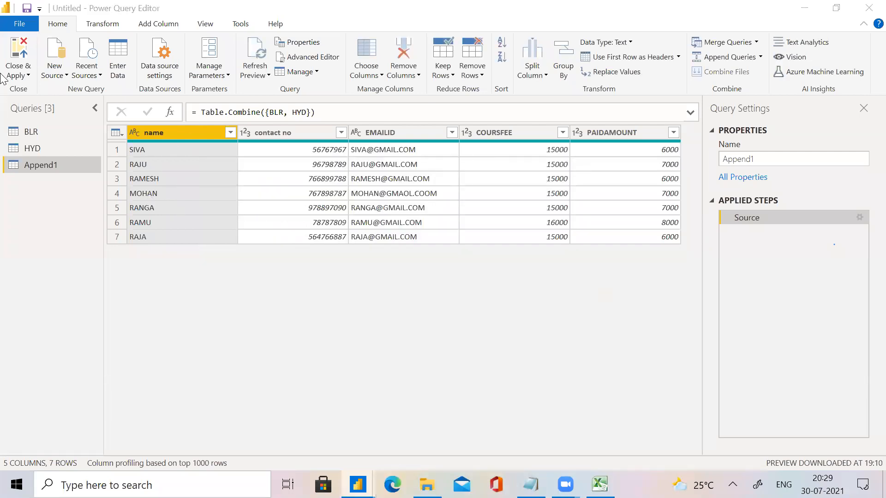
Append the HYD query into the existing BLR query, using the option for two tables.
{"action": "left_click", "coordinate": [40, 131]}
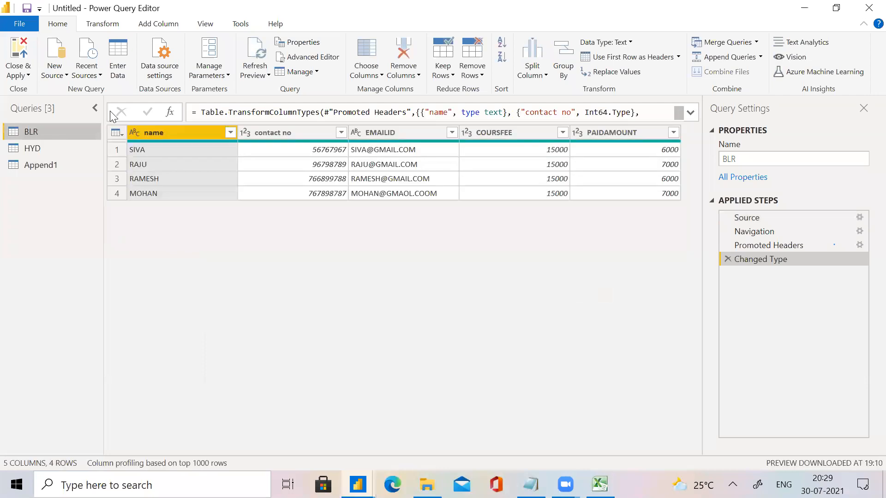
{"action": "left_click", "coordinate": [760, 57]}
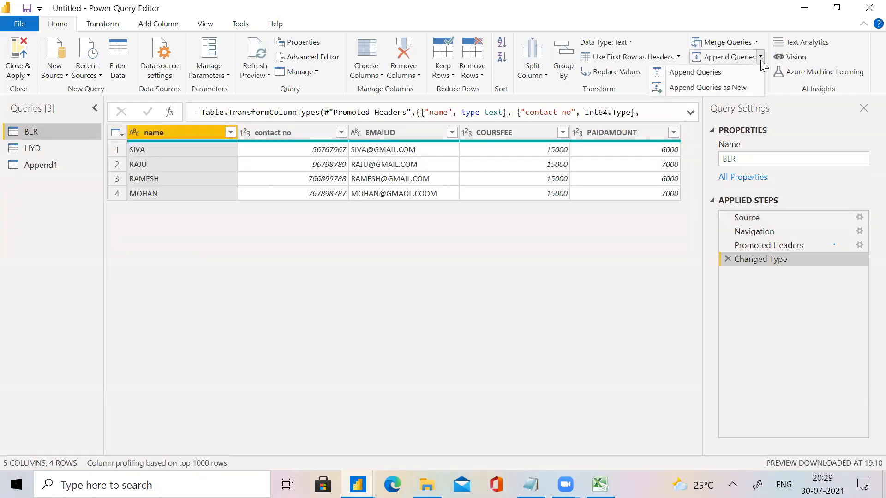
{"action": "left_click", "coordinate": [699, 73]}
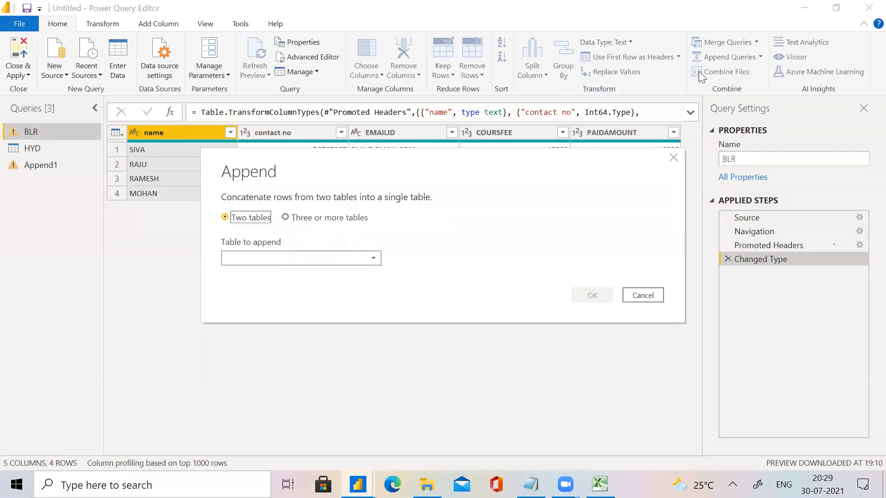
{"action": "left_click", "coordinate": [307, 258]}
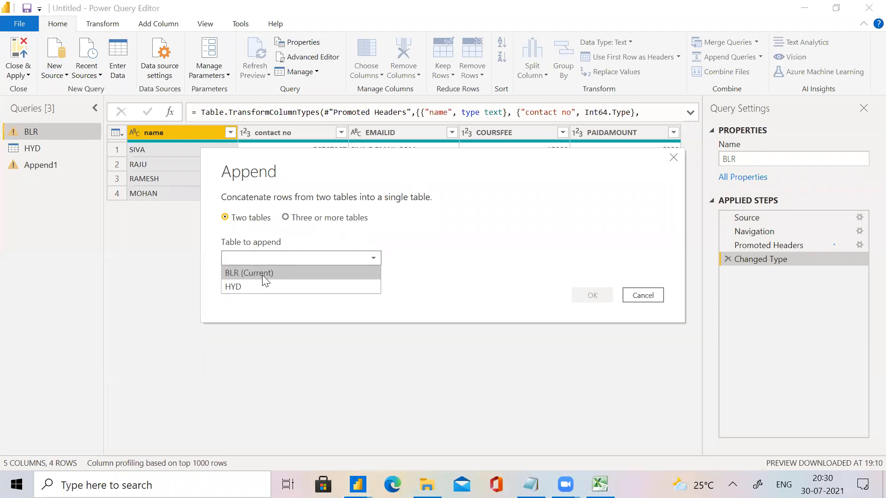
{"action": "left_click", "coordinate": [247, 286]}
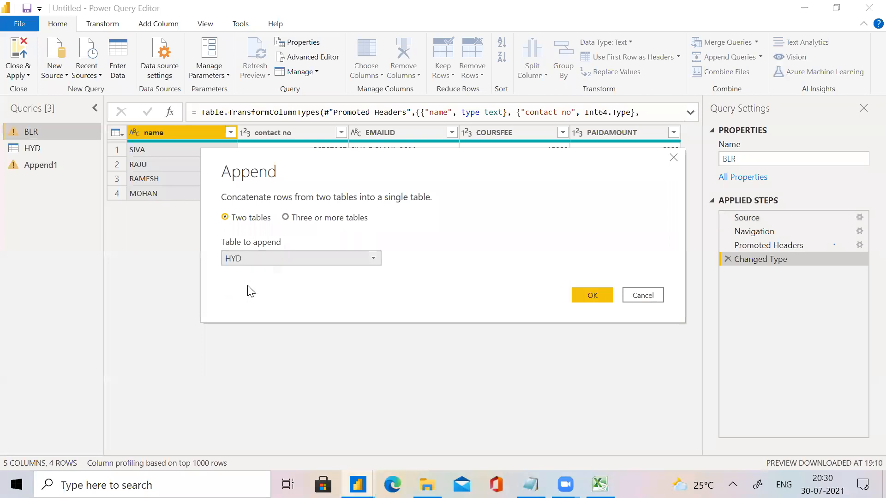
{"action": "left_click", "coordinate": [592, 296]}
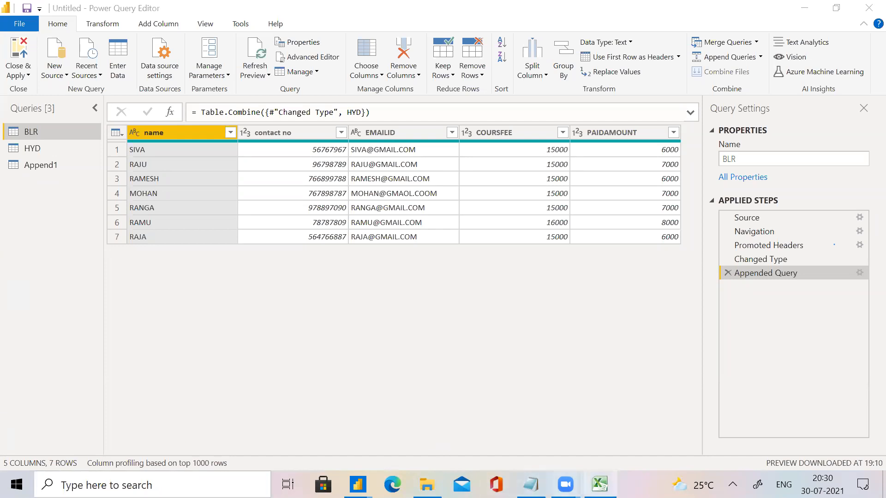
Switch to the APPEND workbook in Excel and add a COURSE header in cell F1 of the BLR sheet.
{"action": "left_click", "coordinate": [600, 485]}
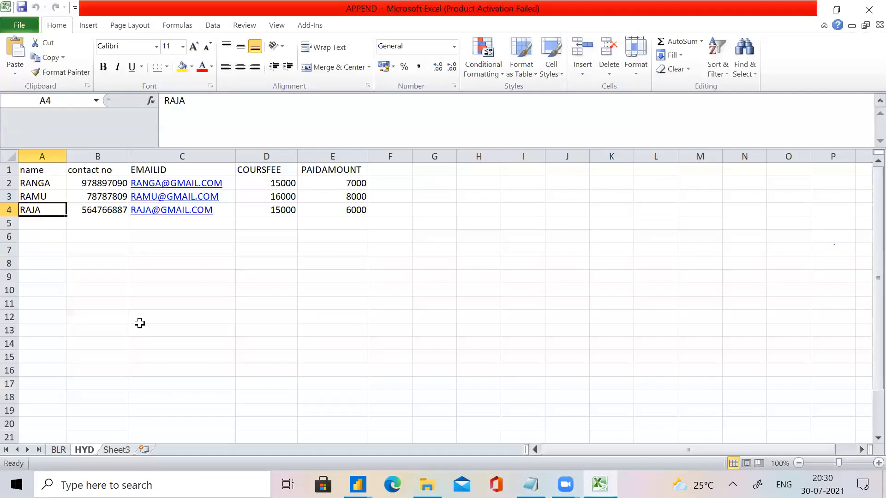
{"action": "left_click", "coordinate": [59, 450]}
{"action": "left_click", "coordinate": [354, 167]}
{"action": "type", "text": "co"}
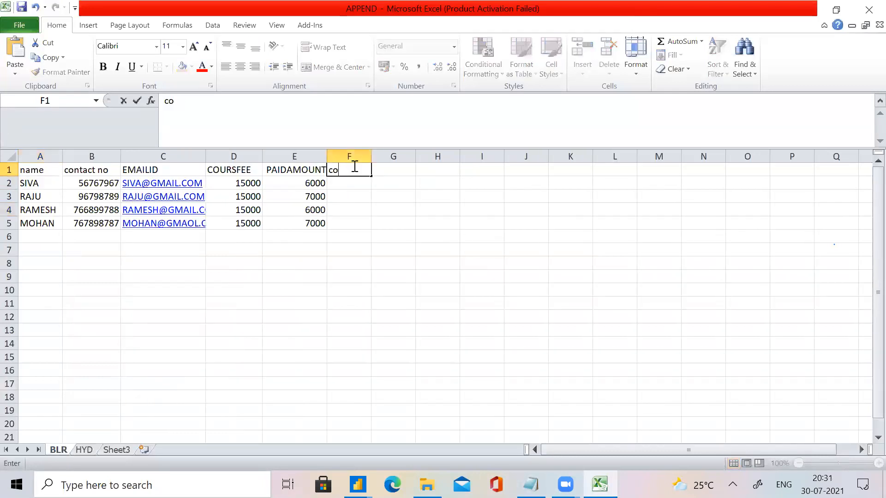
{"action": "type", "text": "urs"}
{"action": "key", "text": "BackSpace"}
{"action": "key", "text": "BackSpace"}
{"action": "key", "text": "BackSpace"}
{"action": "key", "text": "BackSpace"}
{"action": "key", "text": "BackSpace"}
{"action": "key", "text": "Caps_Lock"}
{"action": "type", "text": "CO"}
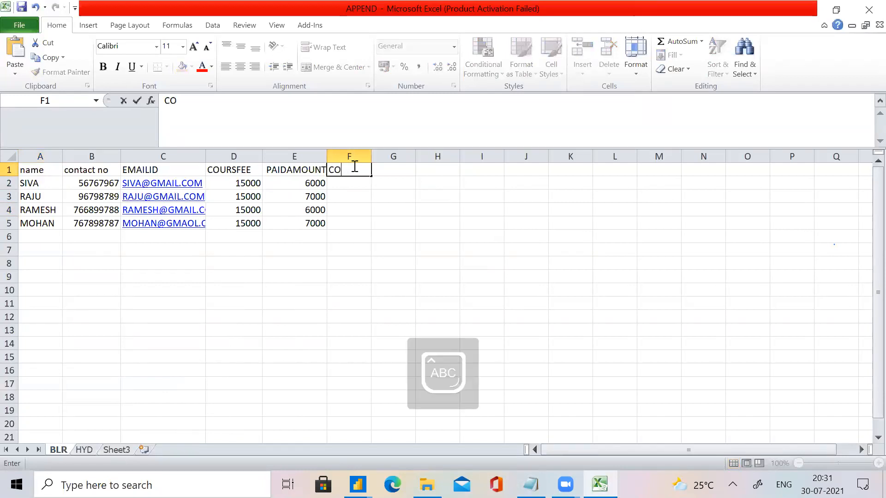
{"action": "type", "text": "URSE"}
Enter PBI in cell F2 of the BLR sheet and fill it down to F5.
{"action": "left_click", "coordinate": [340, 184]}
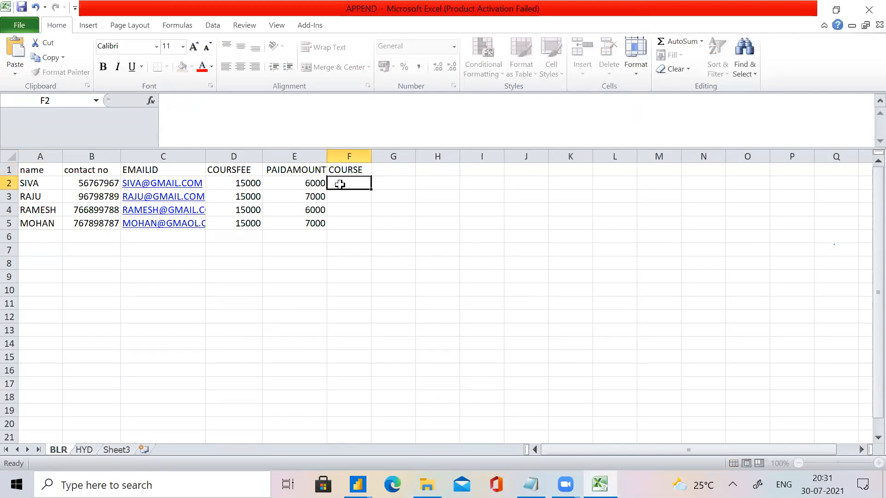
{"action": "type", "text": "PBI"}
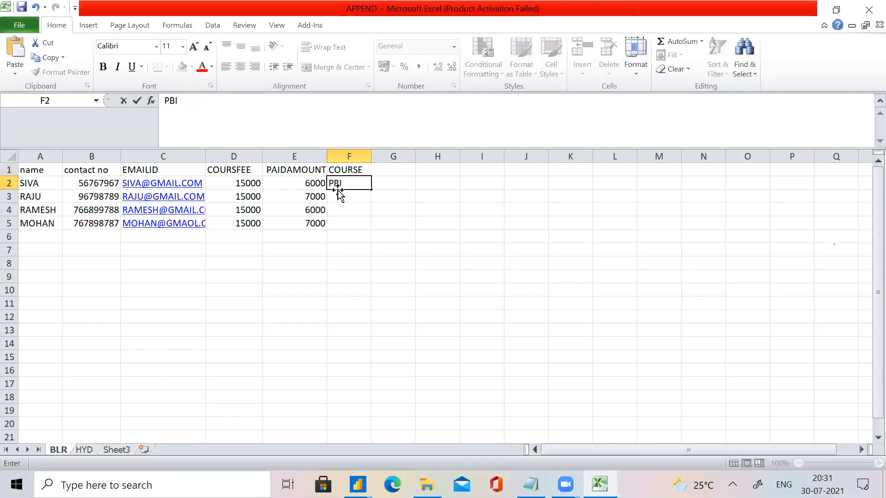
{"action": "left_click", "coordinate": [341, 193]}
{"action": "left_click", "coordinate": [345, 182]}
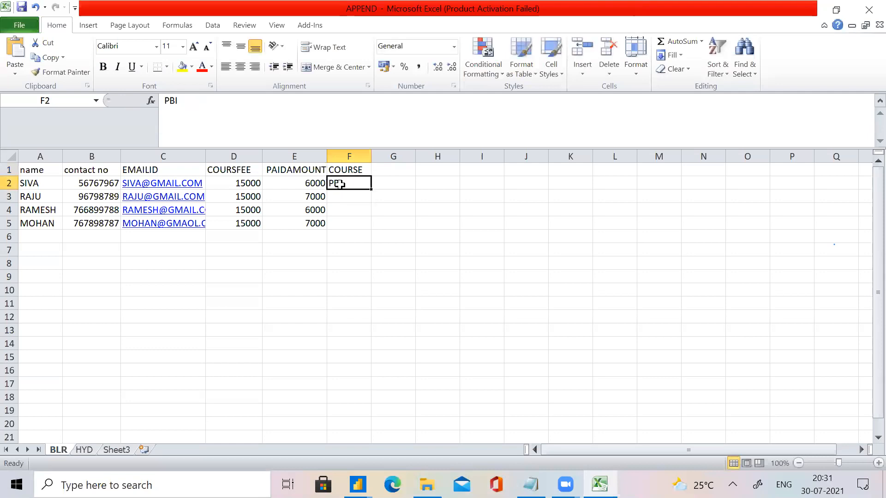
{"action": "left_click", "coordinate": [353, 191]}
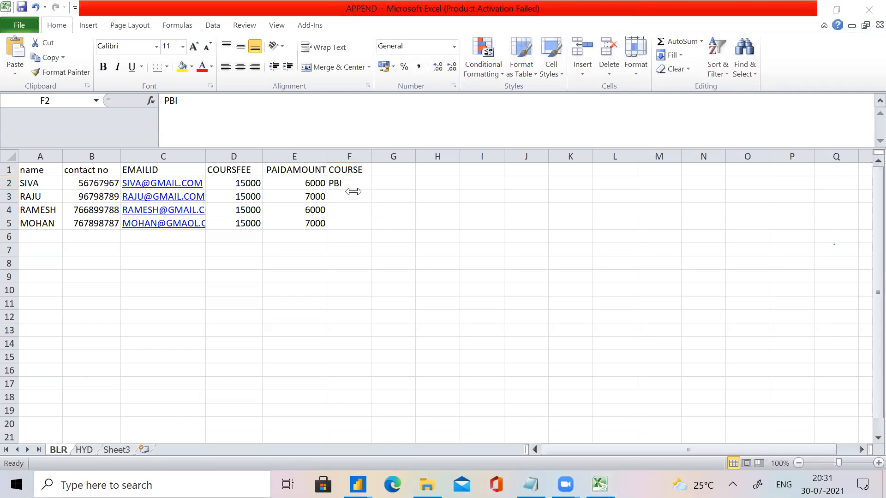
{"action": "left_click", "coordinate": [345, 183]}
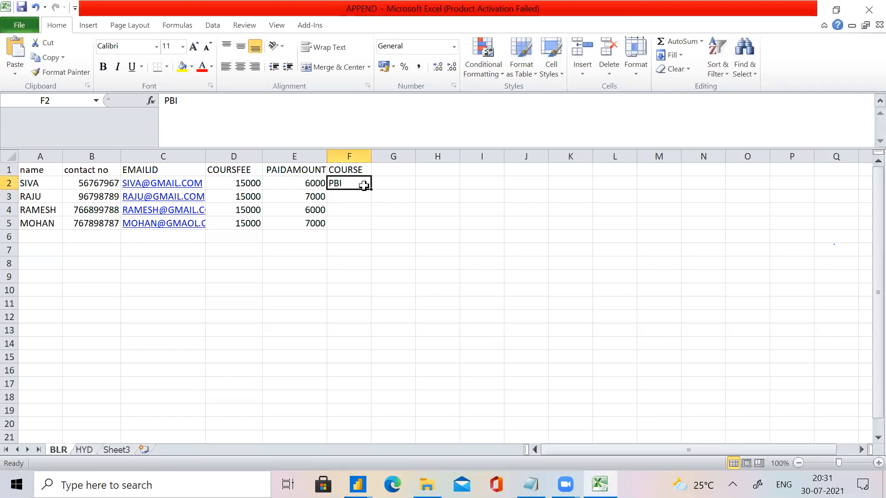
{"action": "left_click_drag", "start_coordinate": [374, 190], "coordinate": [374, 227]}
{"action": "left_click", "coordinate": [355, 300]}
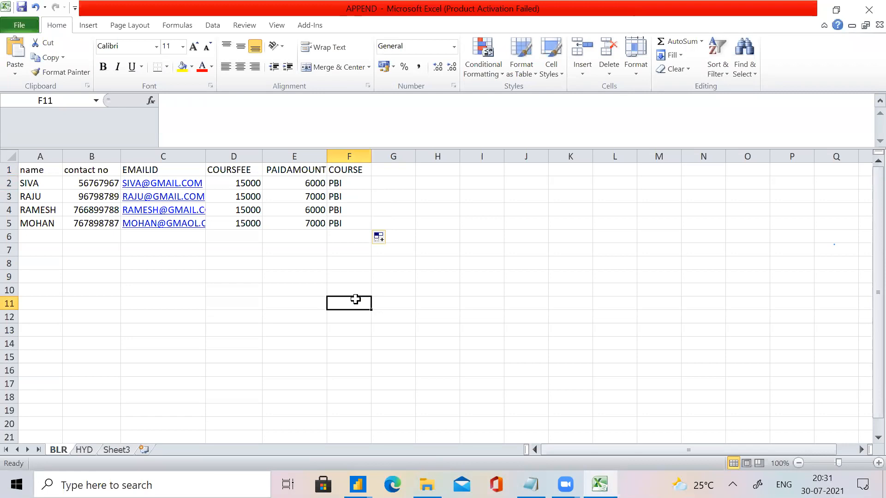
{"action": "left_click", "coordinate": [129, 210]}
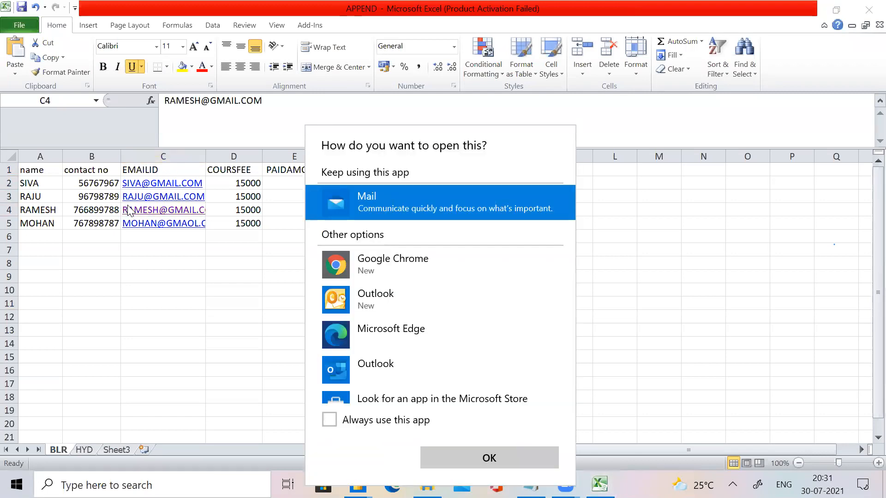
{"action": "left_click", "coordinate": [21, 357]}
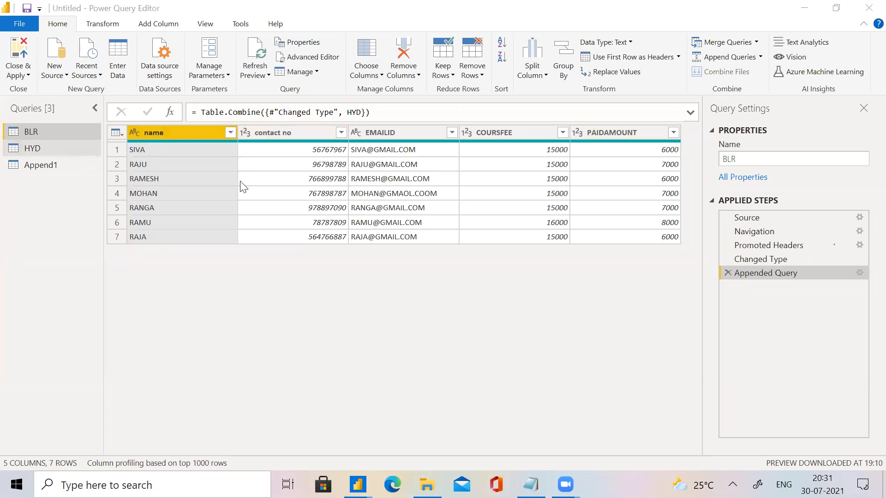
In Power Query Editor, delete the Appended Query step from the BLR query and compare BLR with HYD.
{"action": "left_click", "coordinate": [728, 272]}
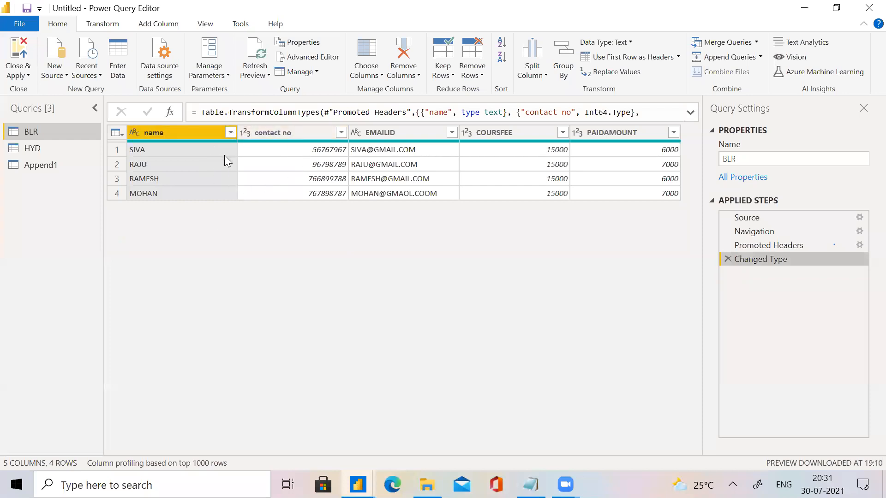
{"action": "left_click", "coordinate": [21, 148]}
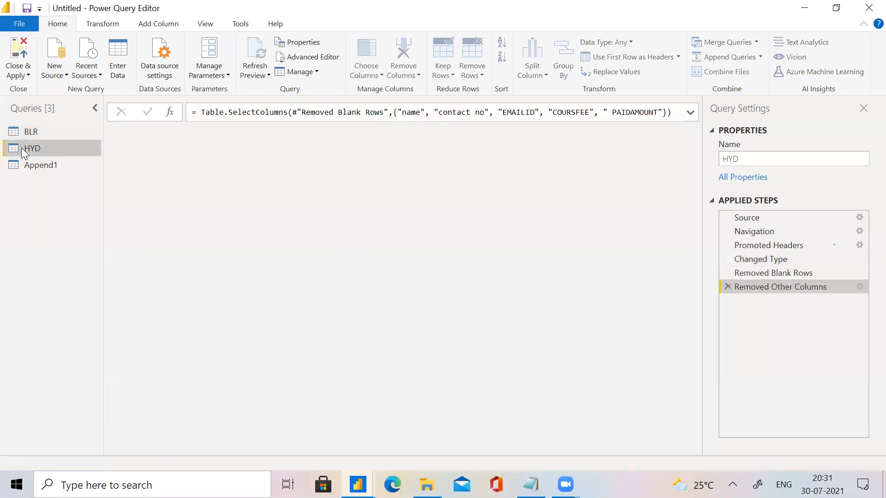
{"action": "left_click", "coordinate": [49, 130]}
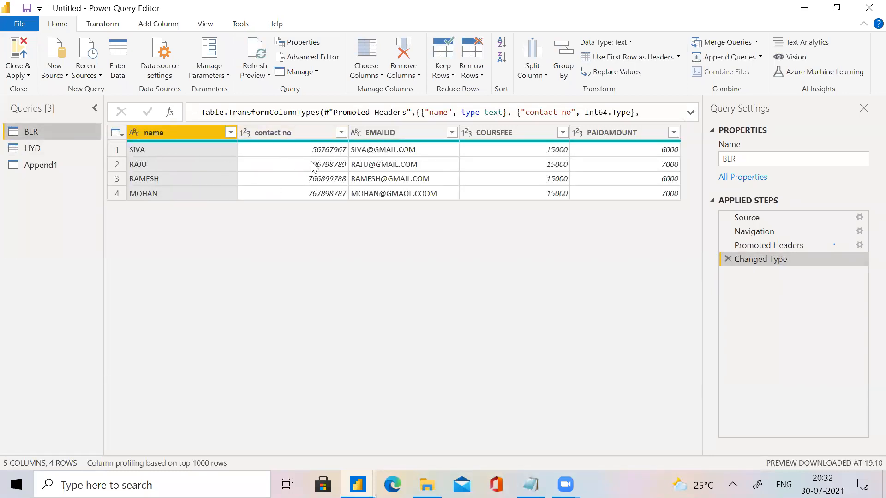
Refresh all query previews and check the COURSE column in the BLR and Append1 queries.
{"action": "left_click", "coordinate": [269, 75]}
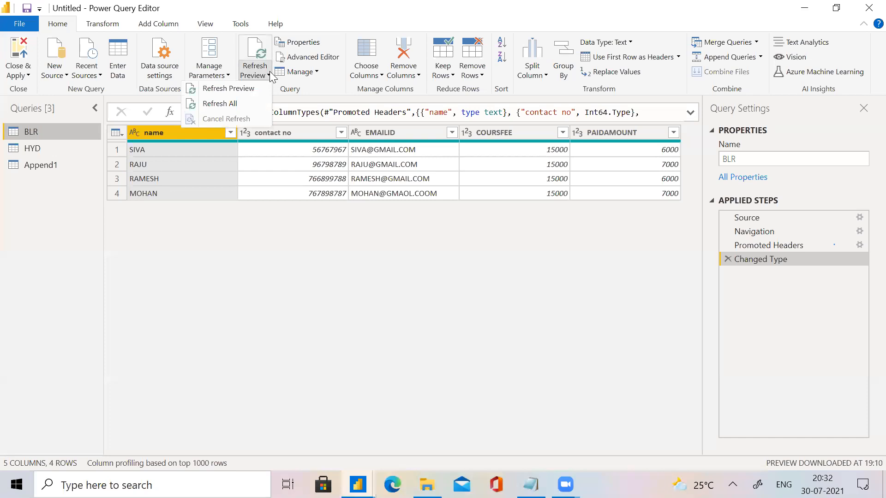
{"action": "left_click", "coordinate": [262, 99]}
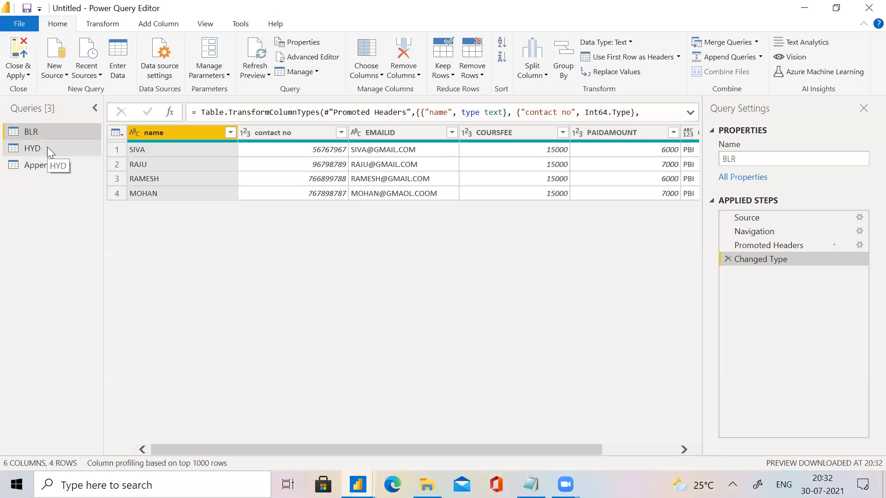
{"action": "left_click", "coordinate": [1, 116]}
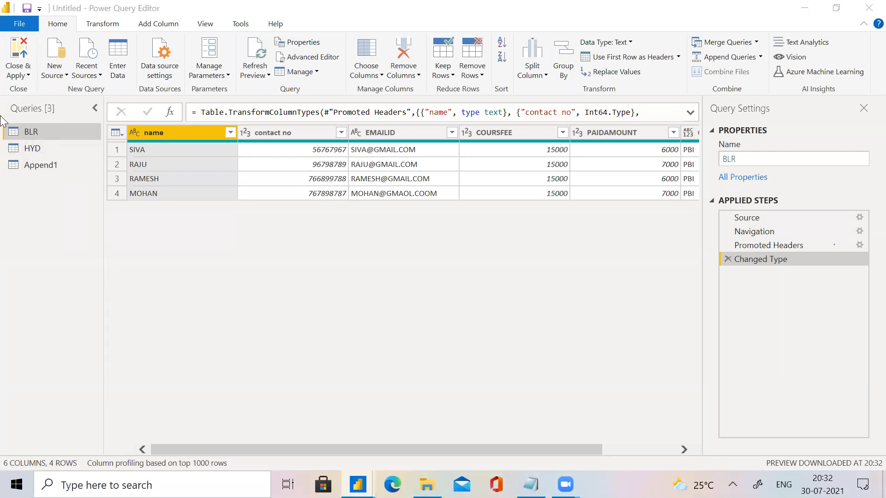
{"action": "left_click", "coordinate": [236, 132]}
{"action": "left_click", "coordinate": [269, 76]}
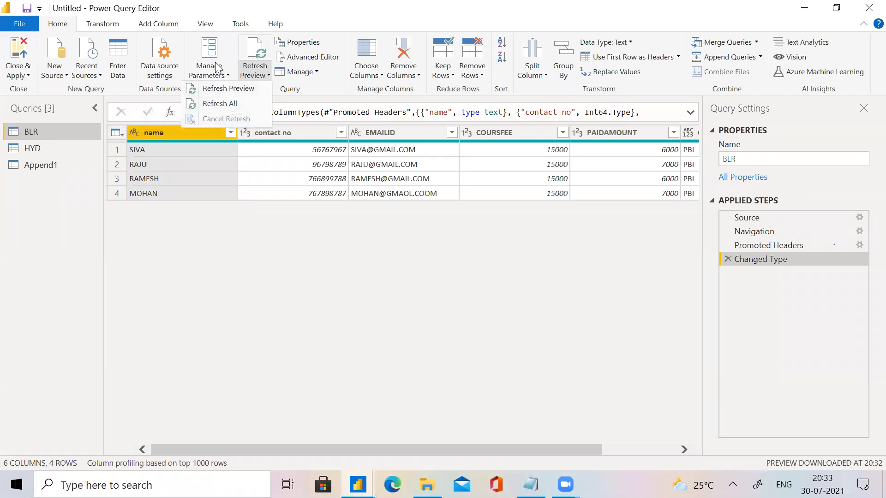
{"action": "left_click", "coordinate": [256, 105]}
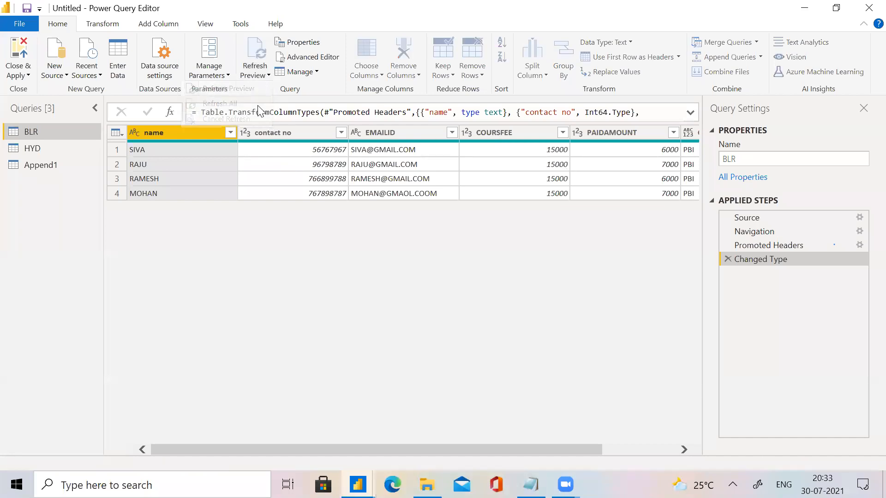
{"action": "left_click", "coordinate": [678, 451]}
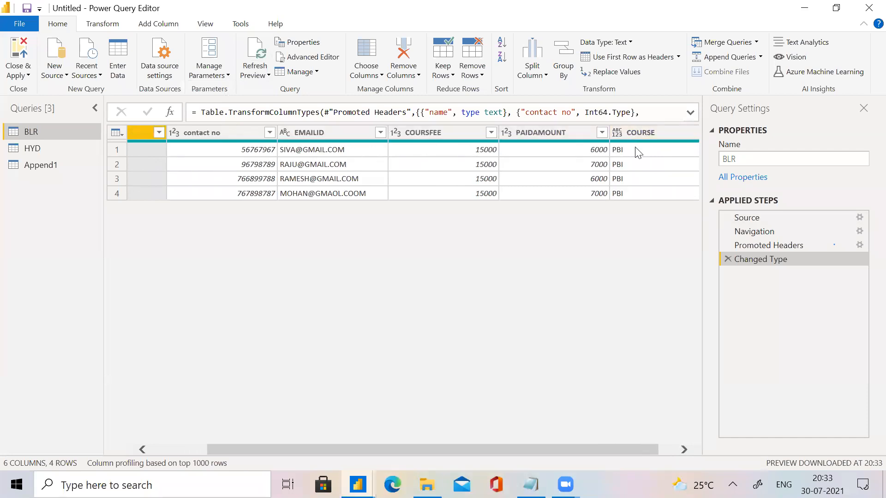
{"action": "left_click", "coordinate": [64, 163]}
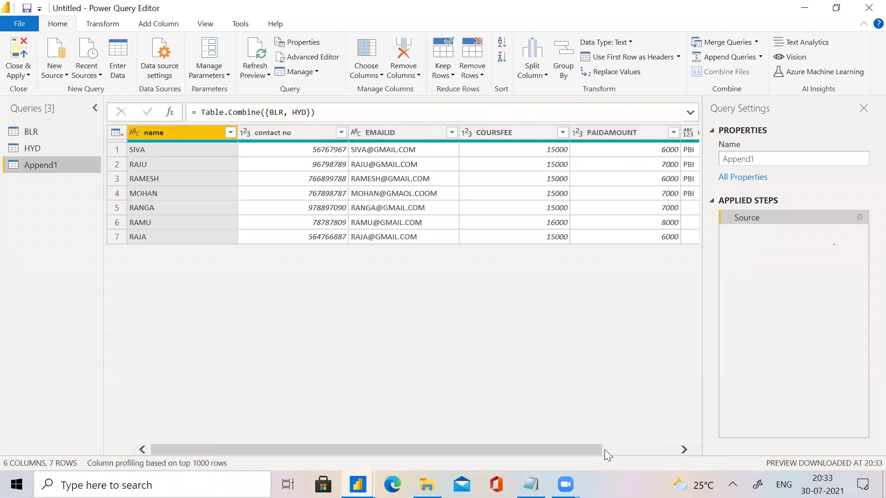
{"action": "left_click", "coordinate": [628, 449]}
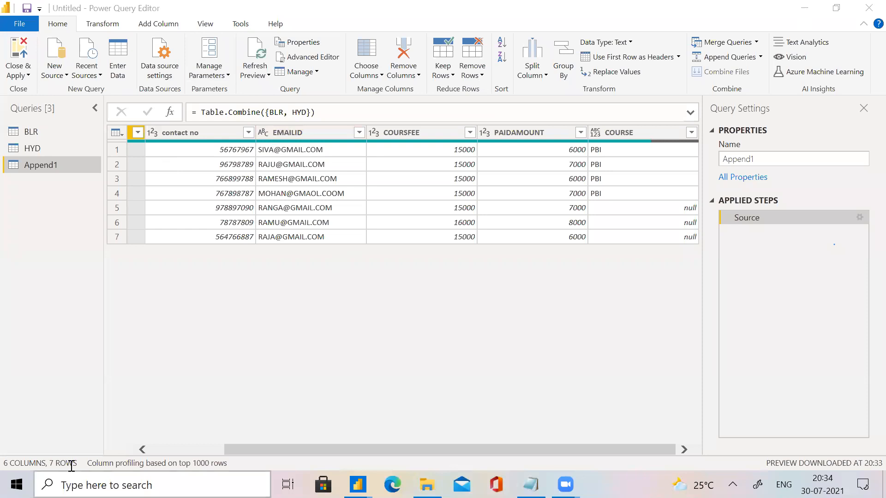
Open the APPEND workbook from the power Bi folder in File Explorer and dismiss the Office activation wizard.
{"action": "mouse_move", "coordinate": [427, 485]}
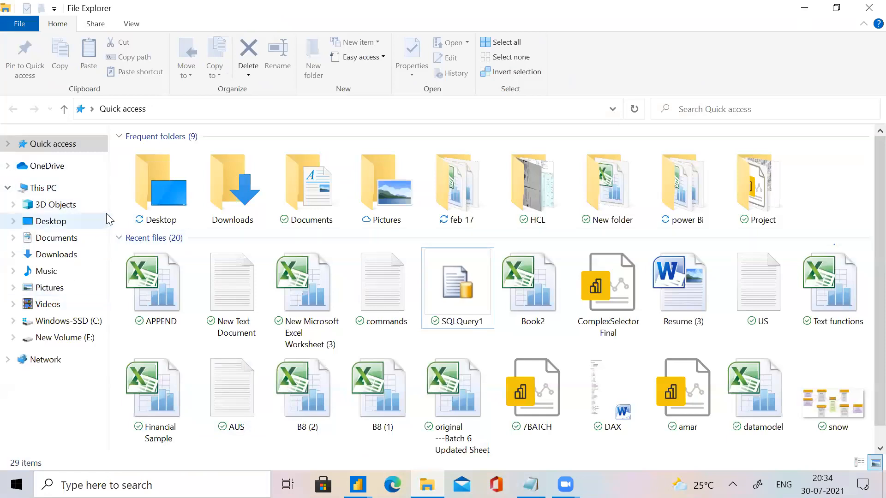
{"action": "left_click", "coordinate": [695, 198]}
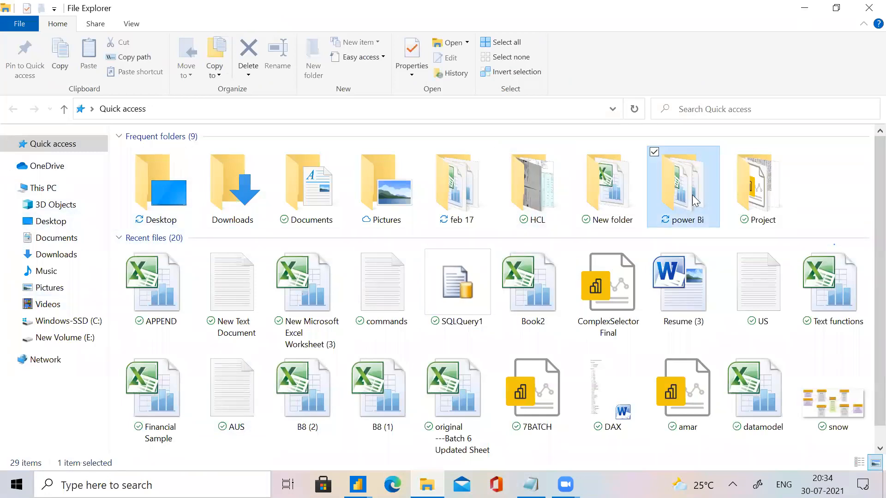
{"action": "double_click", "coordinate": [695, 199]}
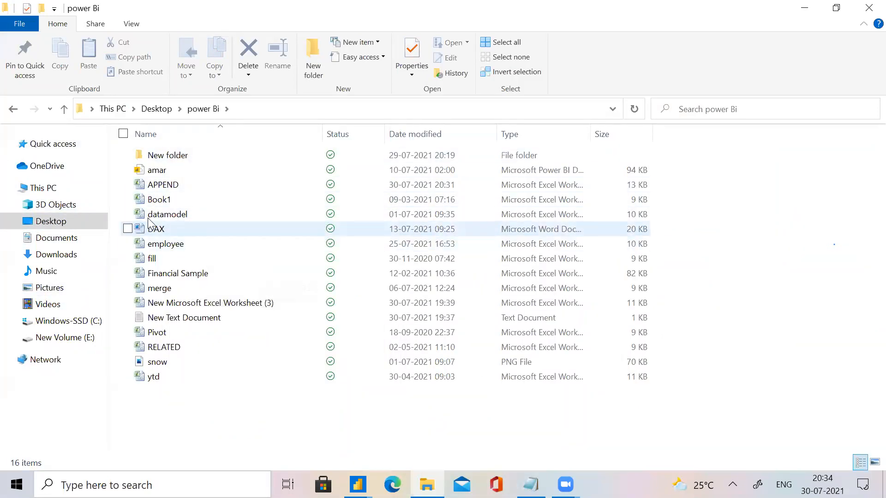
{"action": "double_click", "coordinate": [180, 187]}
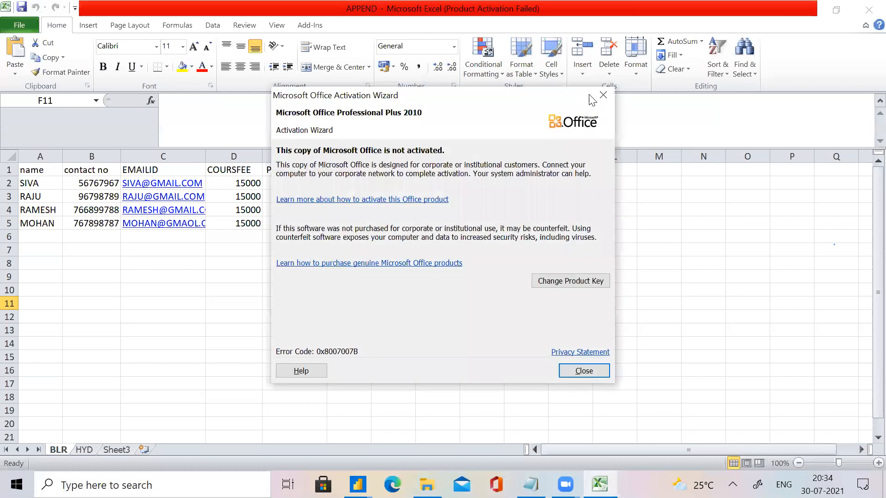
{"action": "left_click", "coordinate": [601, 99]}
Add a LOCATION column in G1:G5 of the BLR sheet, filled with HYD, and close the workbook with the changes saved.
{"action": "left_click", "coordinate": [401, 170]}
{"action": "type", "text": "LOCA"}
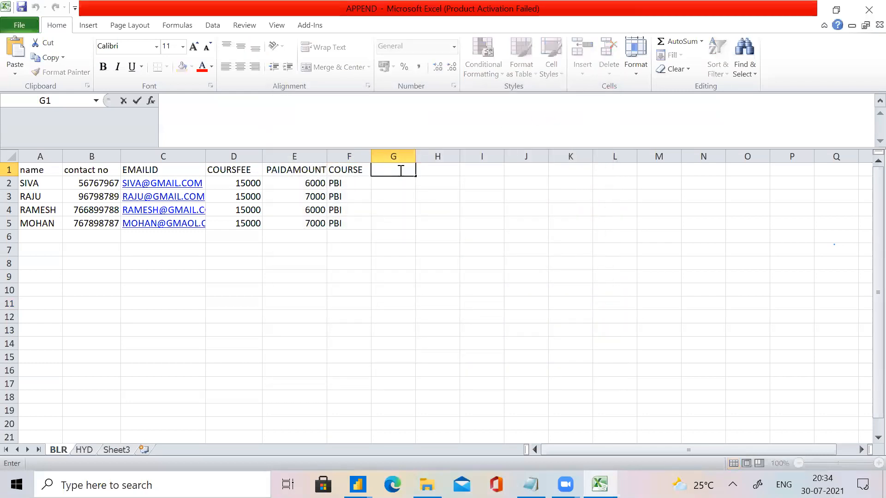
{"action": "type", "text": "TIO"}
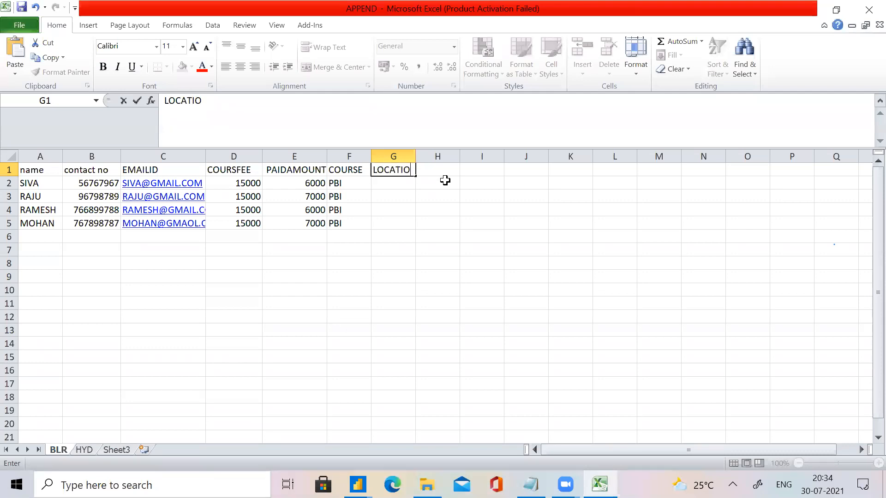
{"action": "type", "text": "N"}
{"action": "left_click", "coordinate": [400, 184]}
{"action": "type", "text": "HYD"}
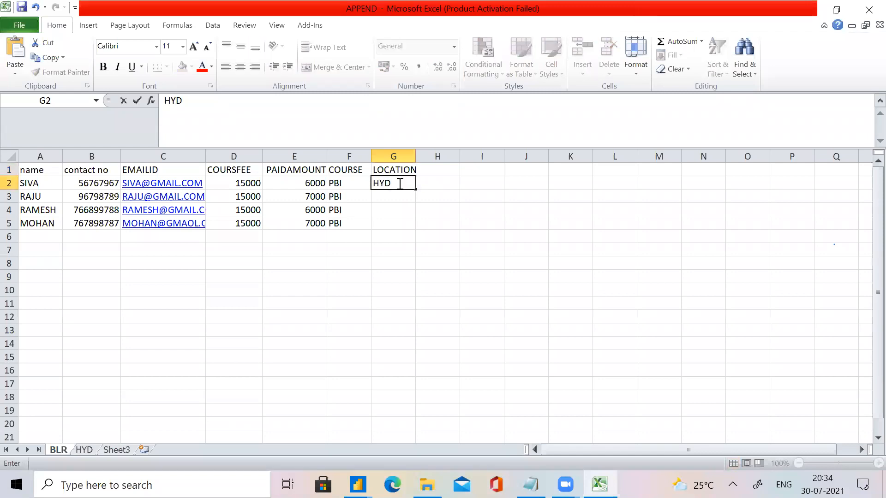
{"action": "left_click_drag", "start_coordinate": [416, 189], "coordinate": [424, 225]}
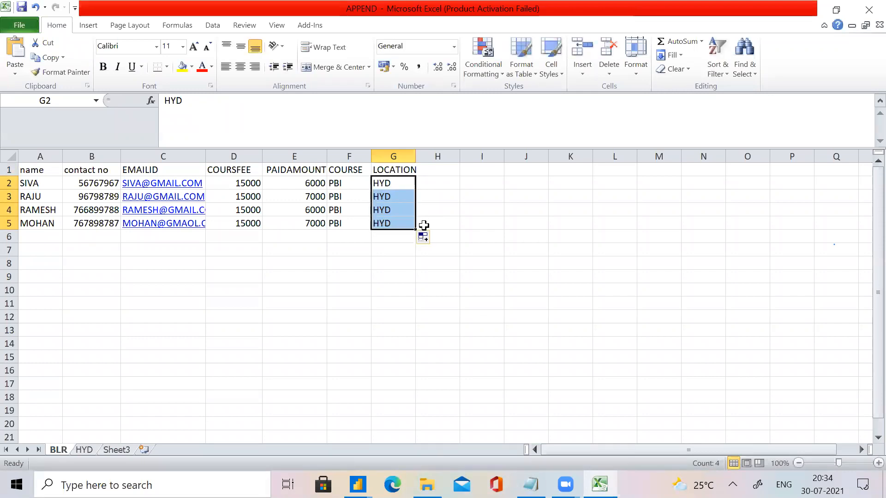
{"action": "left_click", "coordinate": [867, 11]}
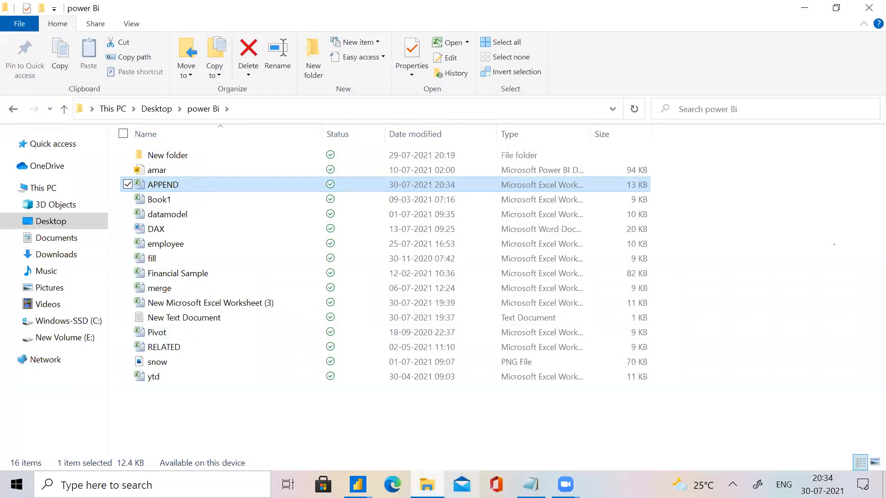
Switch to Power Query Editor, refresh all query previews and check the Append1 and HYD queries for the LOCATION column.
{"action": "mouse_move", "coordinate": [357, 485]}
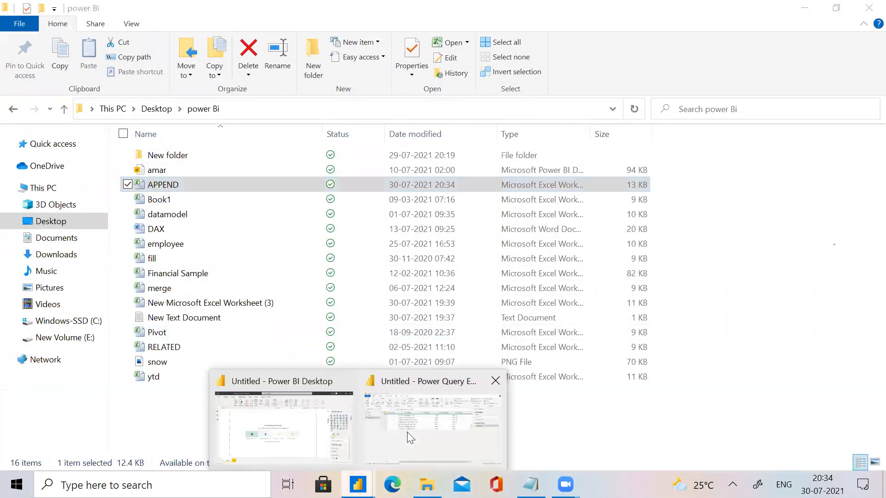
{"action": "left_click", "coordinate": [407, 432]}
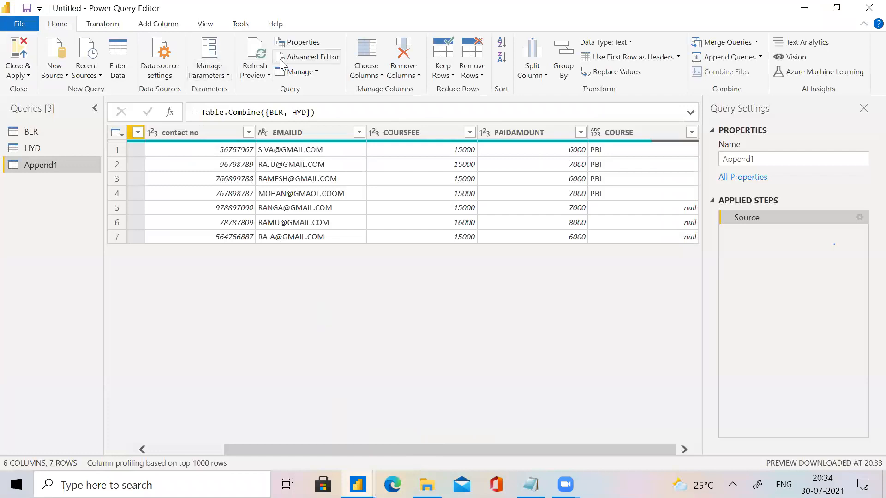
{"action": "left_click", "coordinate": [270, 73]}
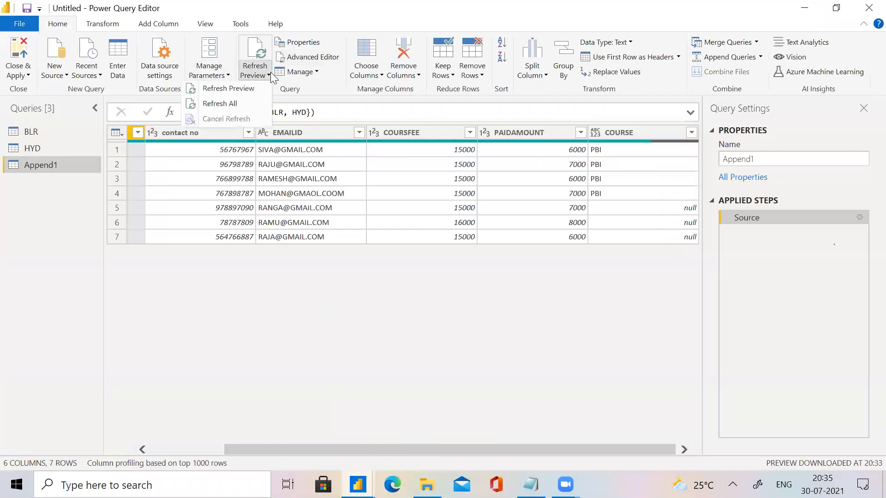
{"action": "left_click", "coordinate": [261, 104]}
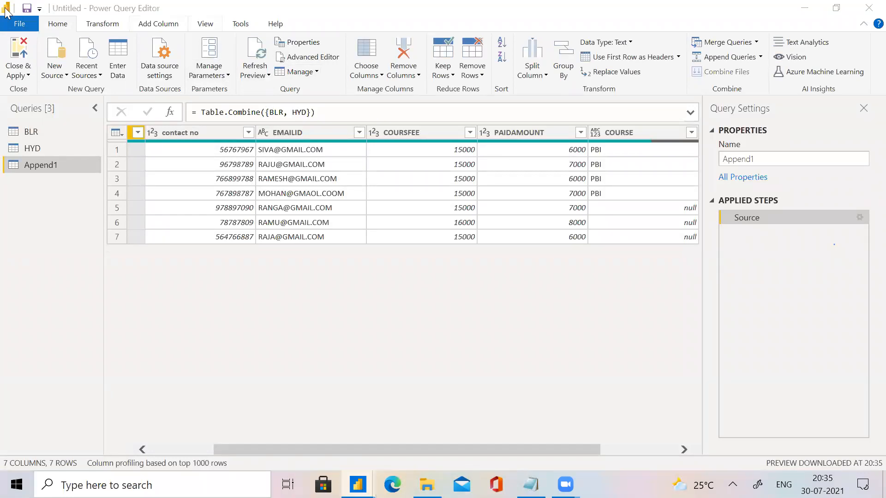
{"action": "left_click", "coordinate": [33, 147]}
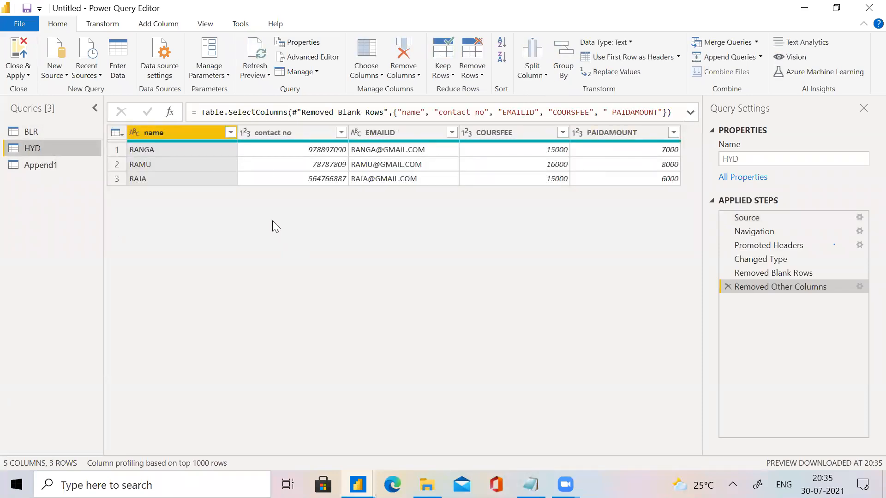
{"action": "left_click", "coordinate": [260, 81]}
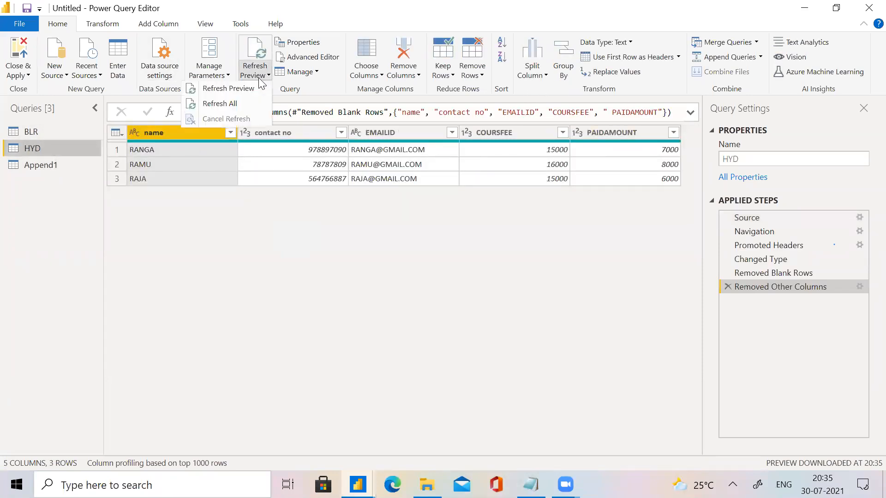
{"action": "left_click", "coordinate": [242, 103]}
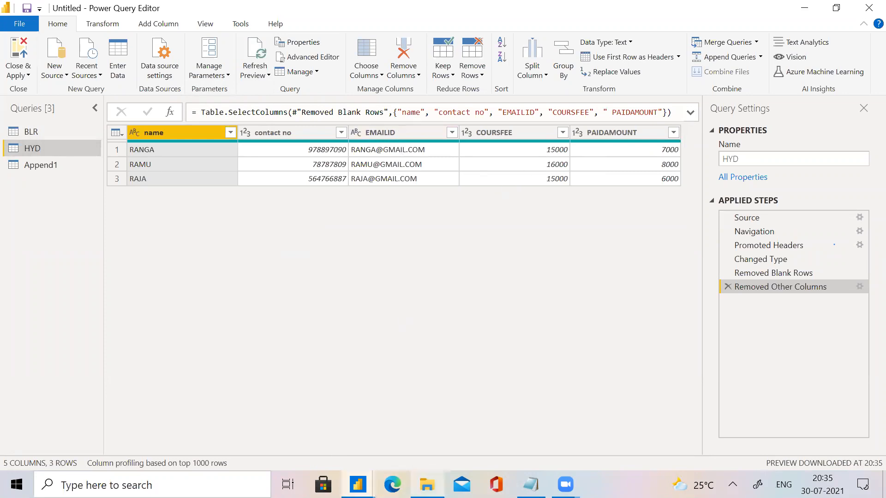
Reopen the APPEND workbook from the power Bi folder in File Explorer and dismiss the Office activation wizard.
{"action": "left_click", "coordinate": [427, 485]}
{"action": "double_click", "coordinate": [268, 185]}
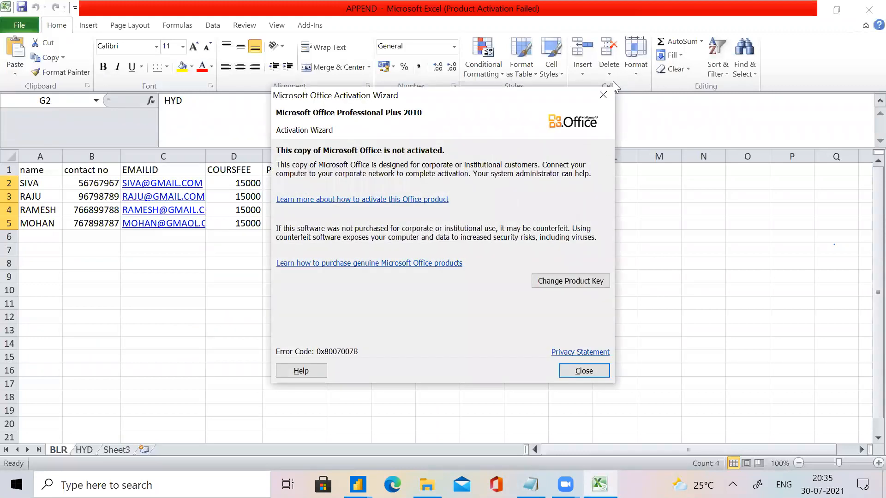
{"action": "left_click", "coordinate": [604, 95]}
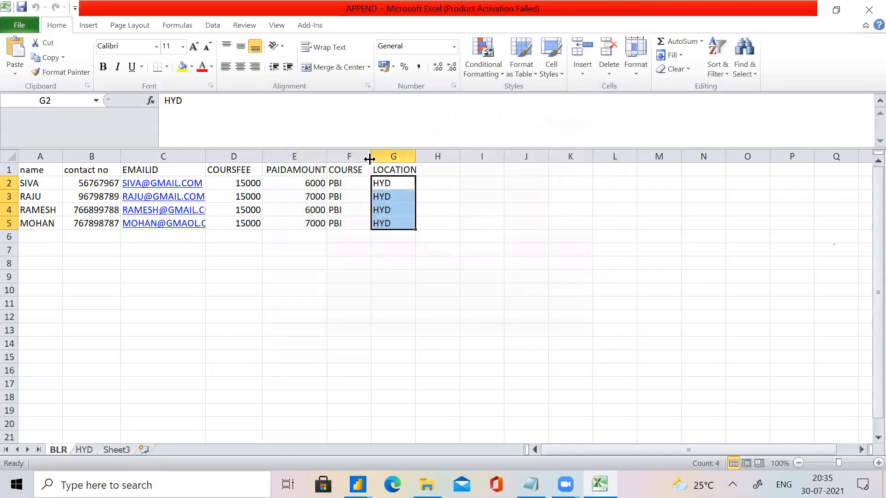
Clear the LOCATION header and its HYD values from cells G1:G5 of the BLR sheet.
{"action": "left_click", "coordinate": [384, 170]}
{"action": "left_click", "coordinate": [386, 183]}
{"action": "double_click", "coordinate": [384, 184]}
{"action": "left_click_drag", "start_coordinate": [403, 186], "coordinate": [353, 186]}
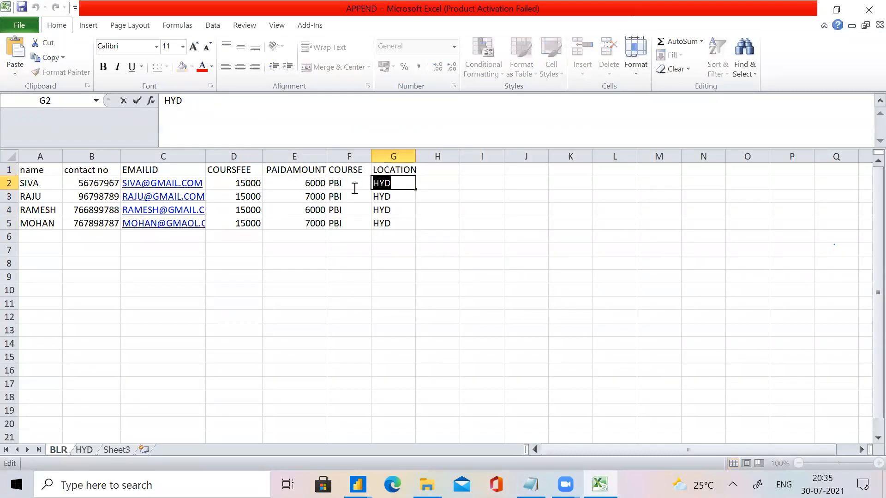
{"action": "type", "text": "BL"}
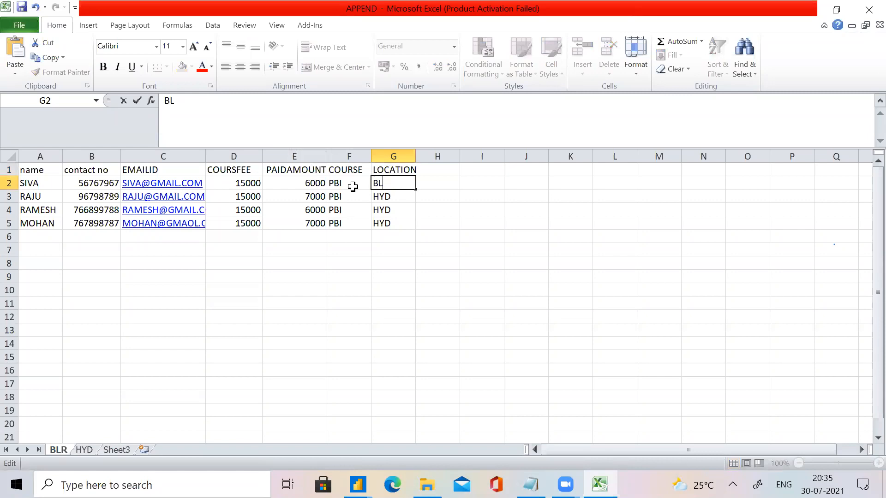
{"action": "key", "text": "BackSpace"}
{"action": "key", "text": "BackSpace"}
{"action": "left_click", "coordinate": [382, 210]}
{"action": "left_click", "coordinate": [379, 172]}
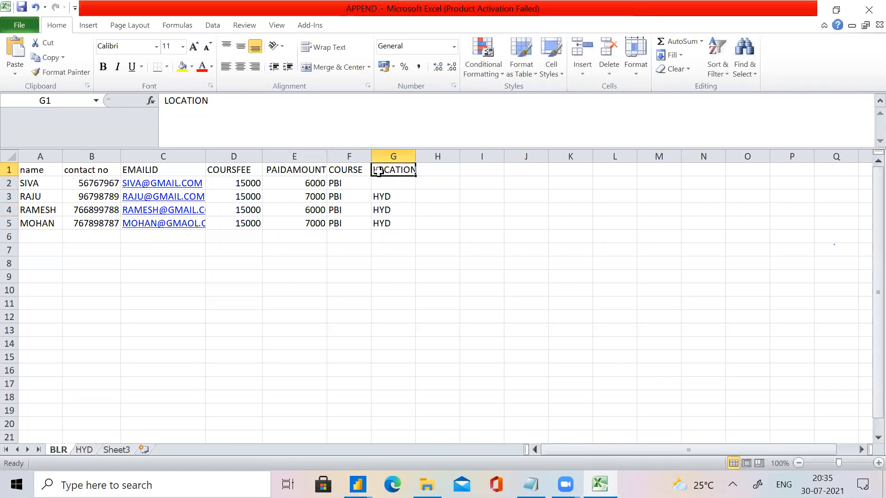
{"action": "left_click", "coordinate": [395, 225], "text": "shift"}
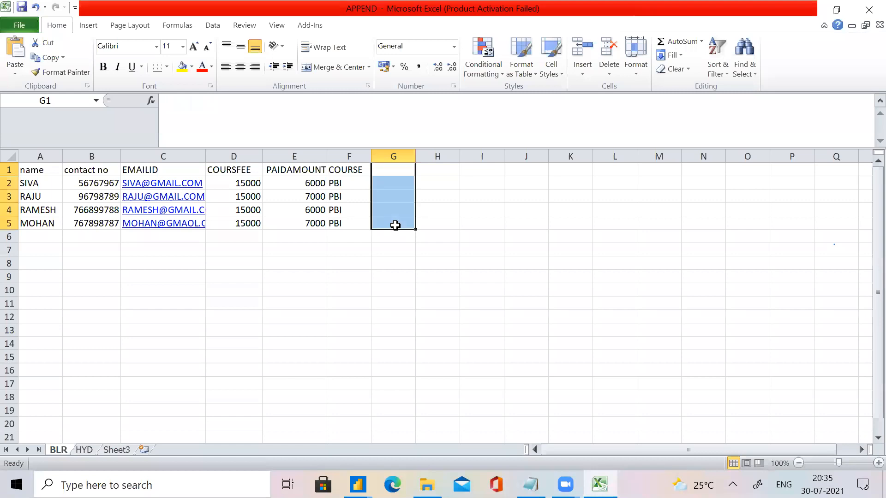
{"action": "key", "text": "Delete"}
{"action": "left_click", "coordinate": [317, 247]}
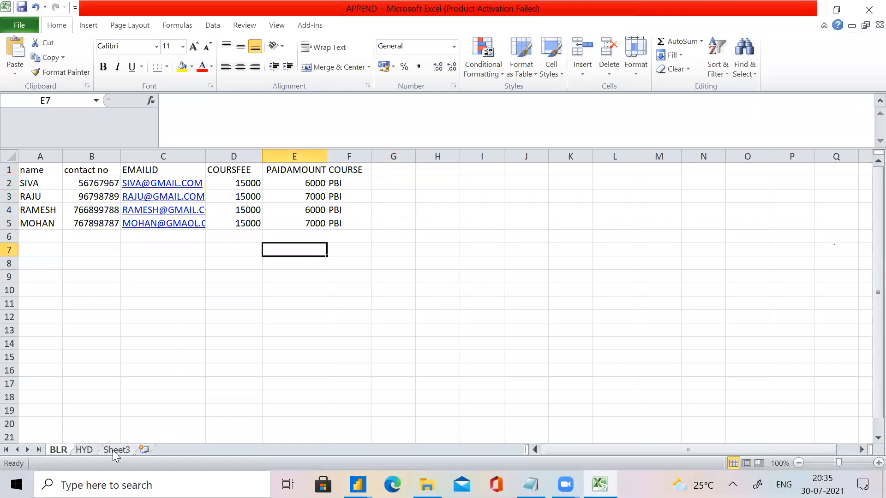
Enter the header LOCATION in cell F1 of the HYD sheet.
{"action": "left_click", "coordinate": [88, 451]}
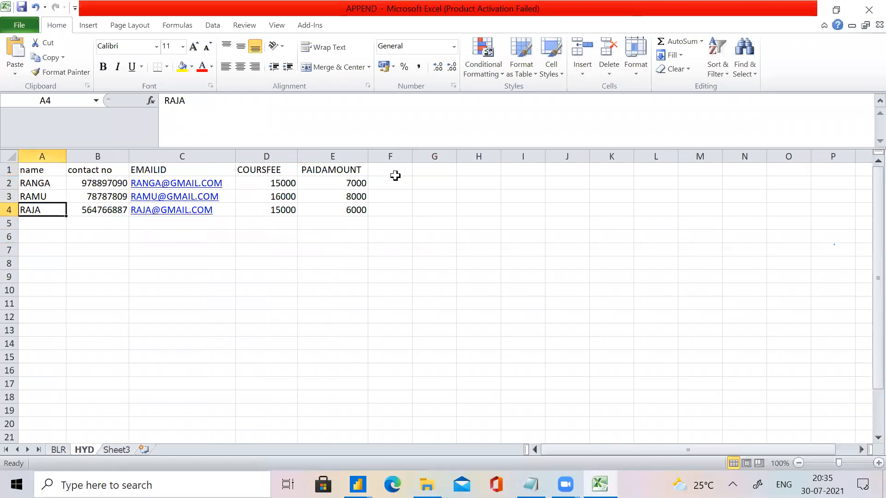
{"action": "left_click", "coordinate": [395, 172]}
{"action": "type", "text": "HY"}
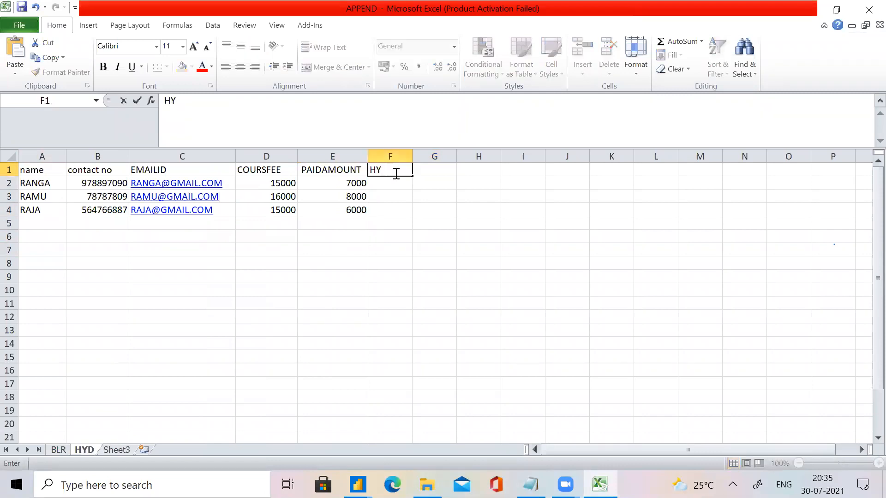
{"action": "key", "text": "BackSpace"}
{"action": "key", "text": "BackSpace"}
{"action": "type", "text": "LOCATOK"}
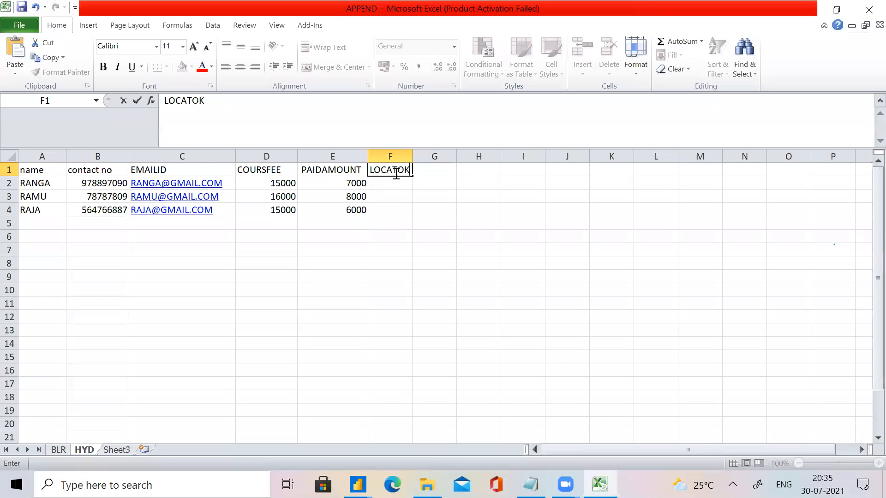
{"action": "key", "text": "BackSpace"}
{"action": "key", "text": "BackSpace"}
{"action": "type", "text": "ION"}
{"action": "key", "text": "ctrl+Return"}
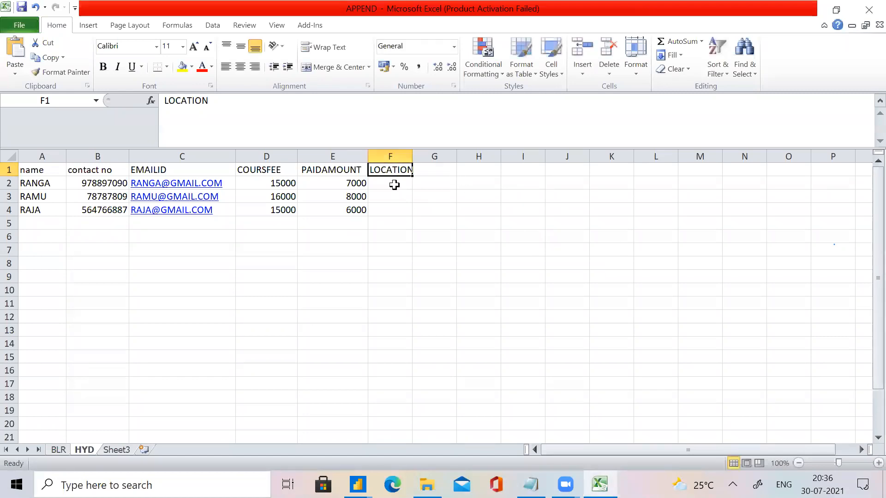
Enter HYD in cell F2 of the HYD sheet, fill it down to F4, and save and close the workbook.
{"action": "left_click", "coordinate": [394, 185]}
{"action": "type", "text": "HYD"}
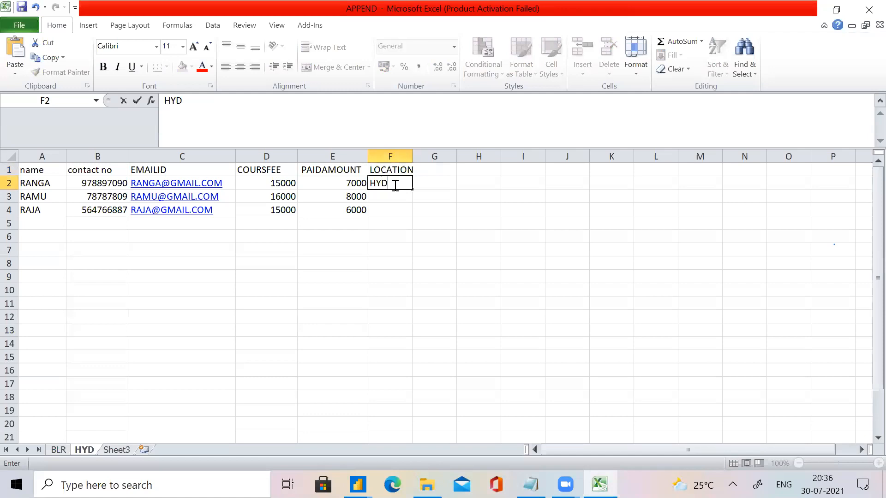
{"action": "left_click_drag", "start_coordinate": [412, 190], "coordinate": [414, 213]}
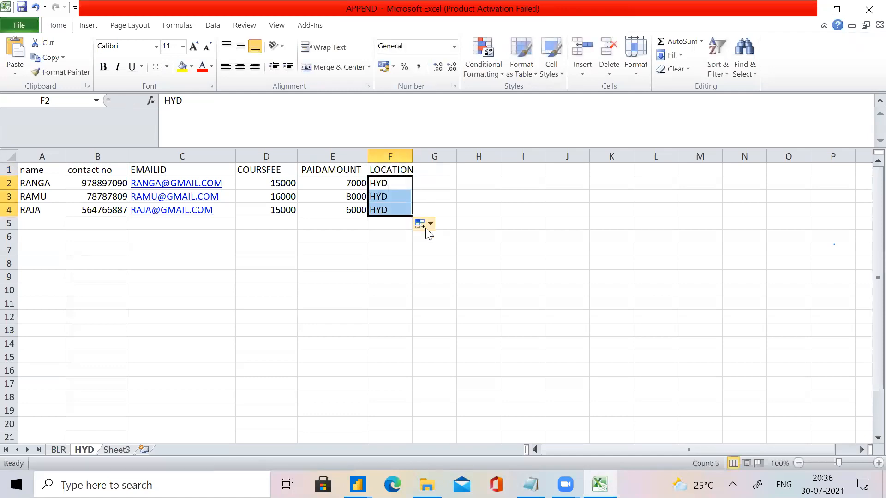
{"action": "left_click", "coordinate": [868, 10]}
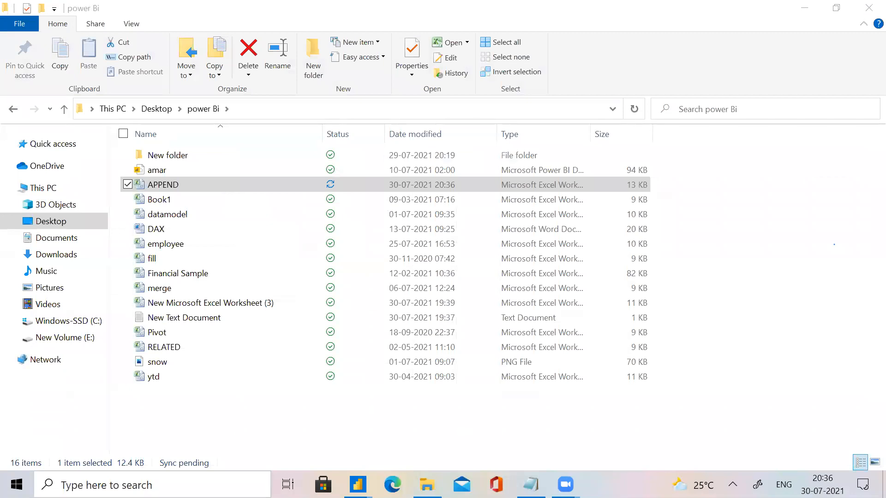
Switch to Power Query Editor and refresh all query previews from the HYD query.
{"action": "mouse_move", "coordinate": [358, 484]}
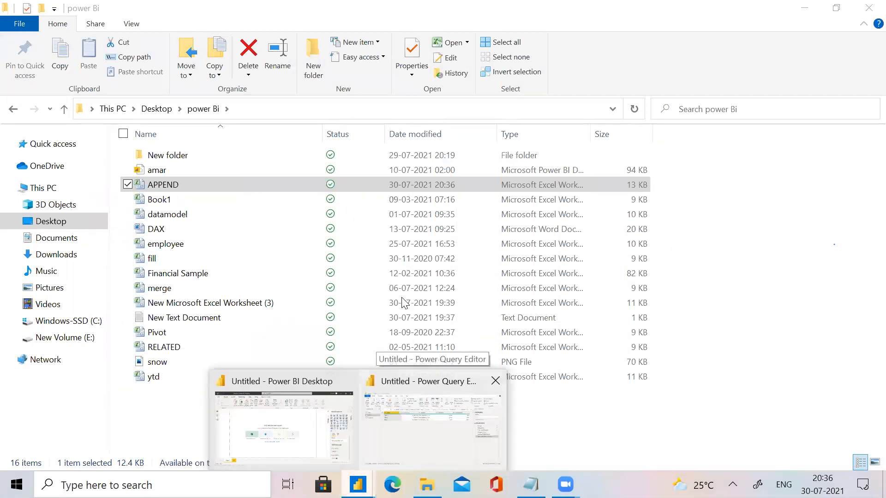
{"action": "left_click", "coordinate": [429, 424]}
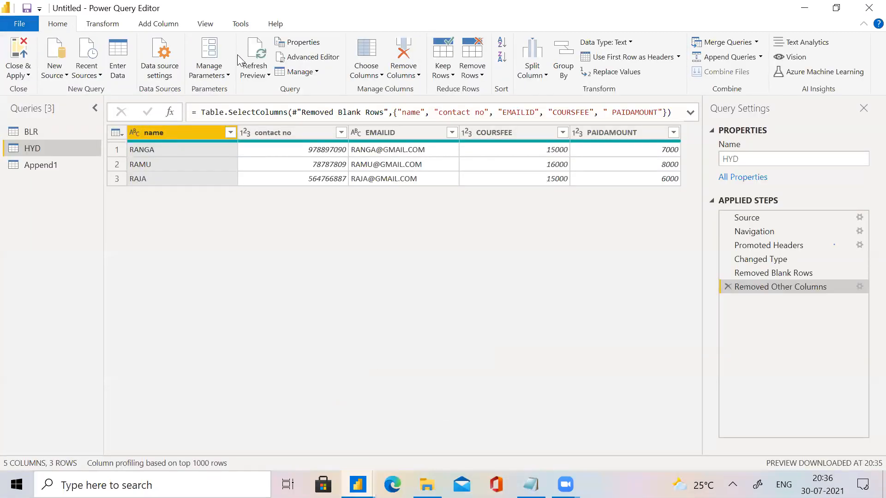
{"action": "left_click", "coordinate": [254, 70]}
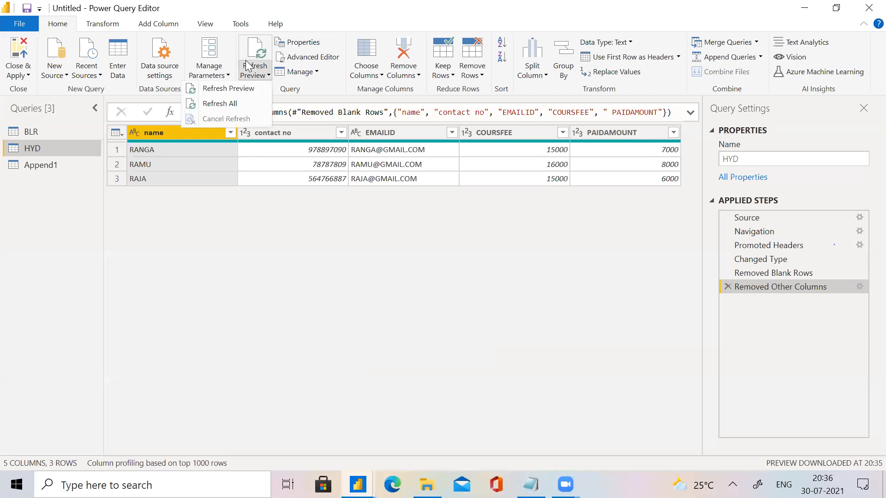
{"action": "left_click", "coordinate": [237, 104]}
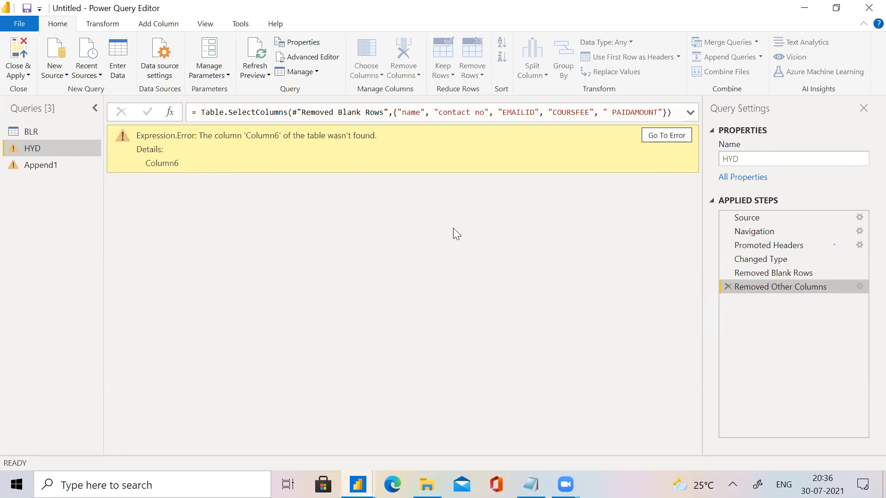
Delete the Removed Other Columns, Removed Blank Rows and Changed Type steps from the HYD query.
{"action": "left_click", "coordinate": [729, 287]}
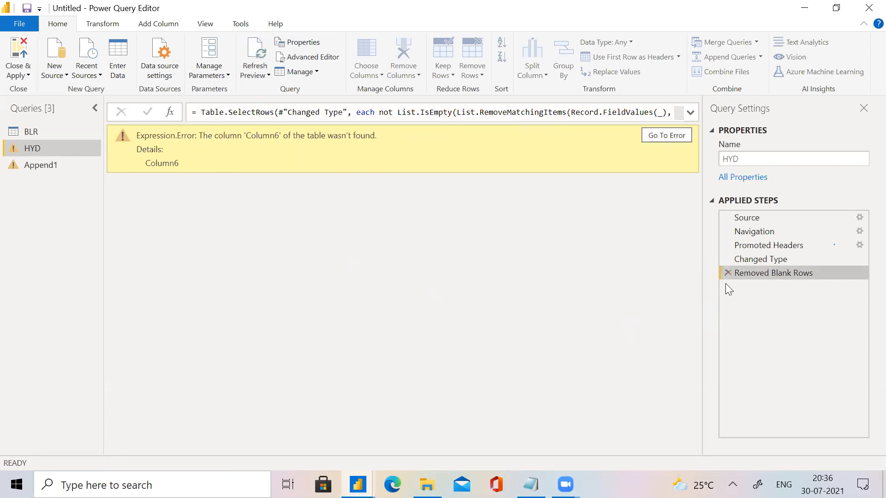
{"action": "left_click", "coordinate": [728, 274]}
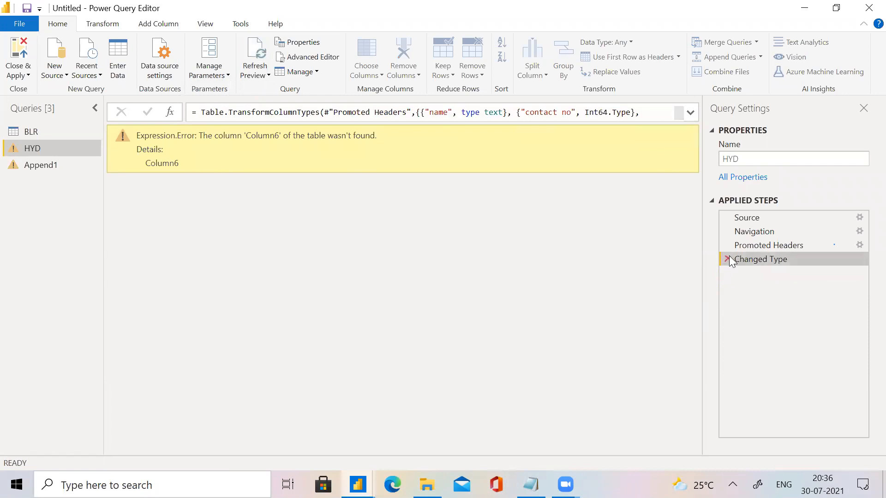
{"action": "left_click", "coordinate": [728, 259]}
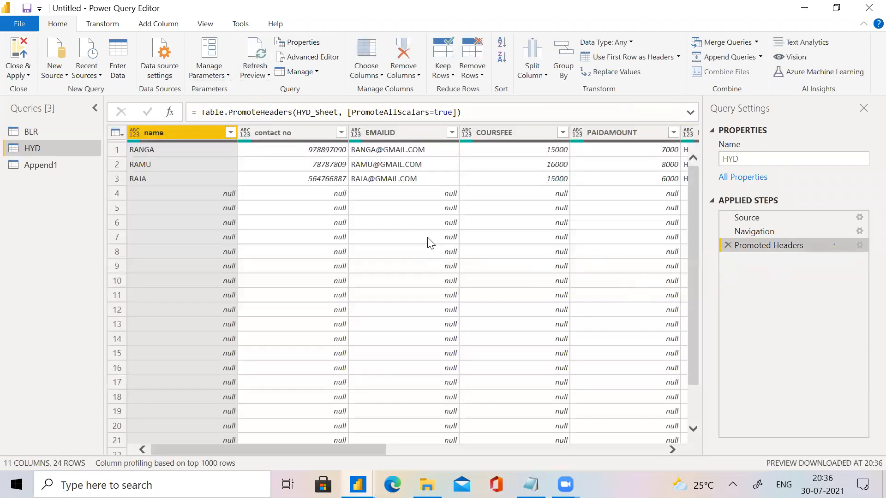
Apply Remove Other Columns to the HYD query with Column7 through Column11 selected.
{"action": "left_click_drag", "start_coordinate": [374, 451], "coordinate": [475, 457]}
{"action": "left_click_drag", "start_coordinate": [549, 461], "coordinate": [674, 459]}
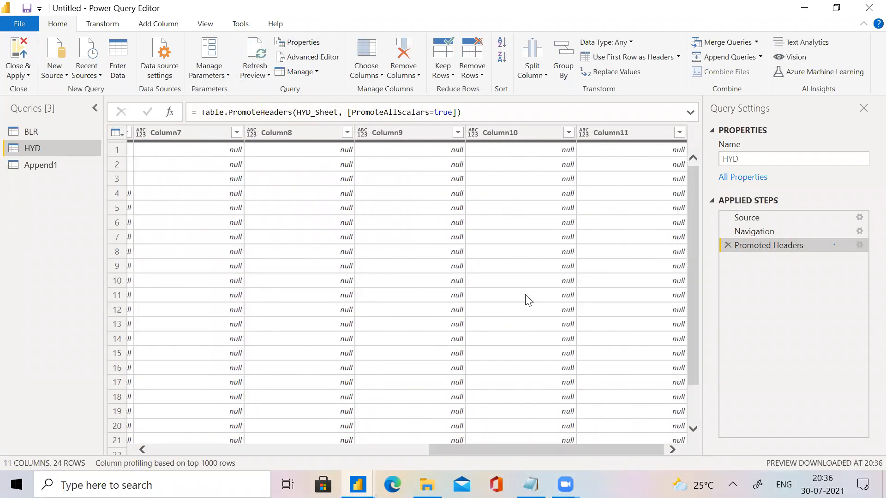
{"action": "left_click", "coordinate": [210, 137]}
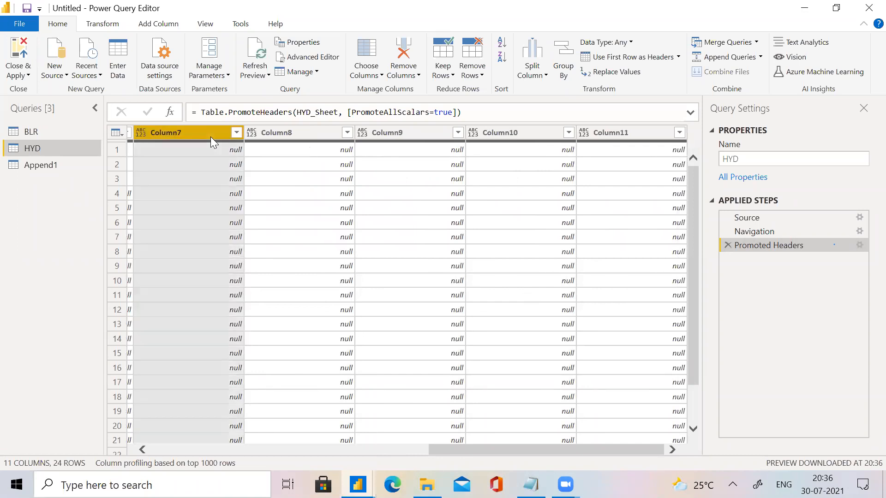
{"action": "left_click", "coordinate": [271, 137], "text": "ctrl"}
{"action": "left_click", "coordinate": [374, 133], "text": "ctrl"}
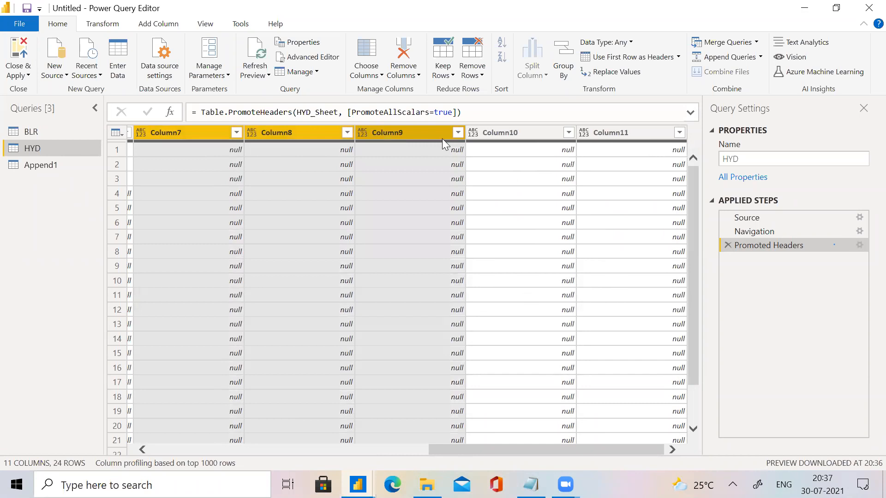
{"action": "left_click", "coordinate": [509, 133], "text": "ctrl"}
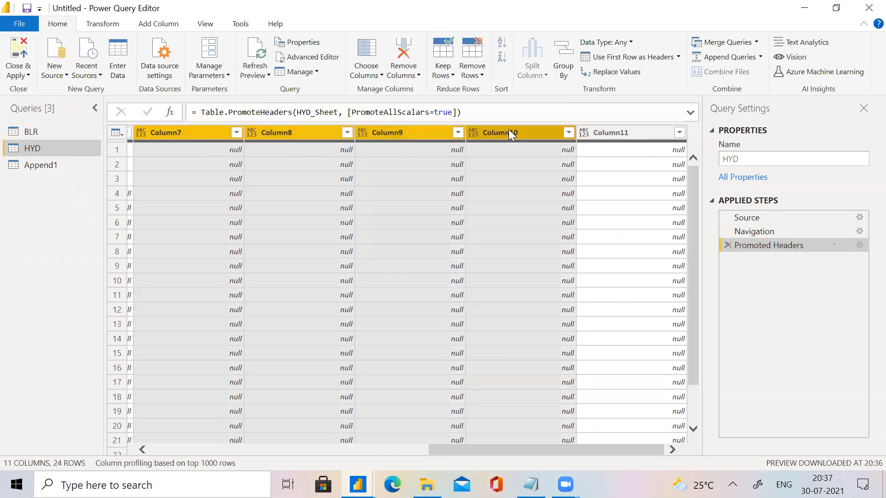
{"action": "left_click", "coordinate": [599, 133], "text": "ctrl"}
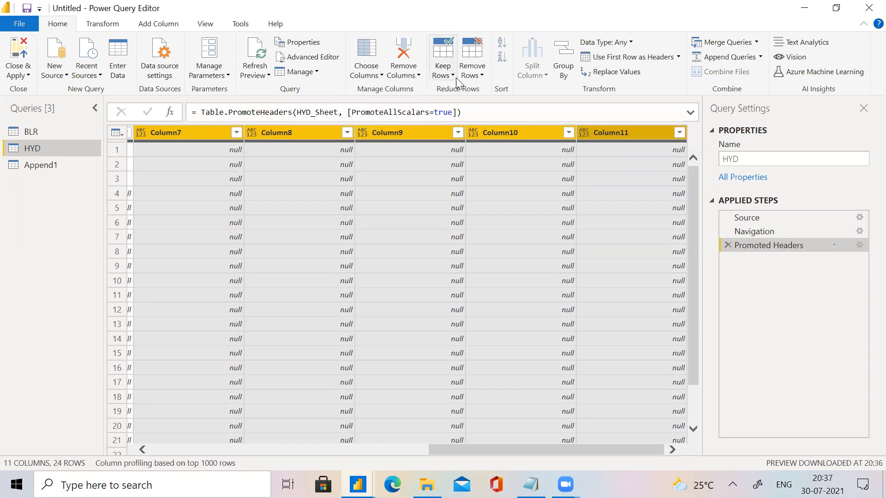
{"action": "left_click", "coordinate": [418, 76]}
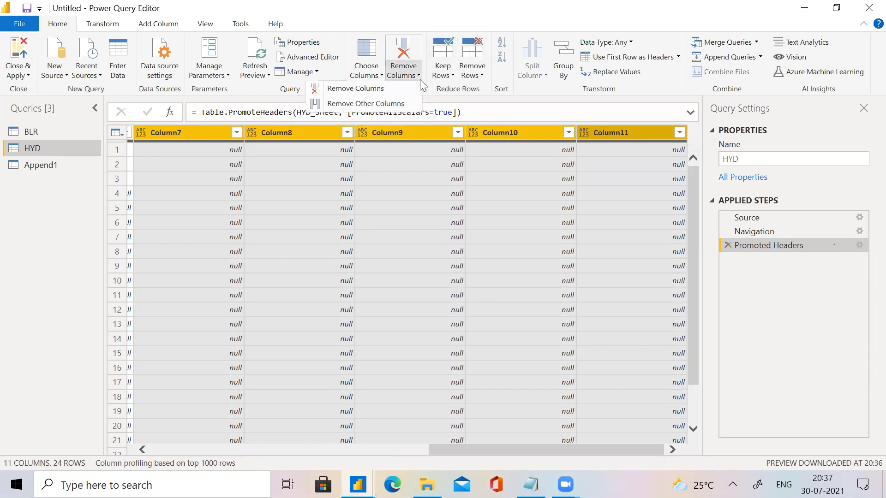
{"action": "left_click", "coordinate": [400, 104]}
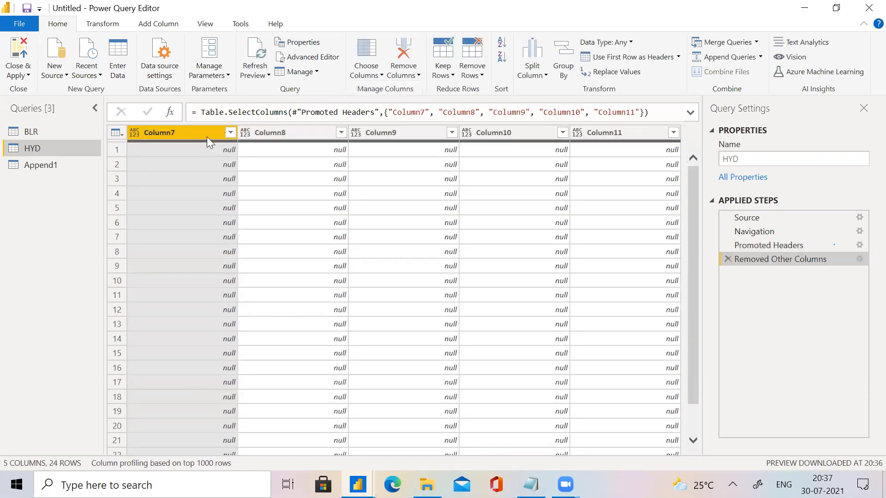
Delete the Removed Other Columns step from the HYD query.
{"action": "left_click", "coordinate": [258, 131], "text": "ctrl"}
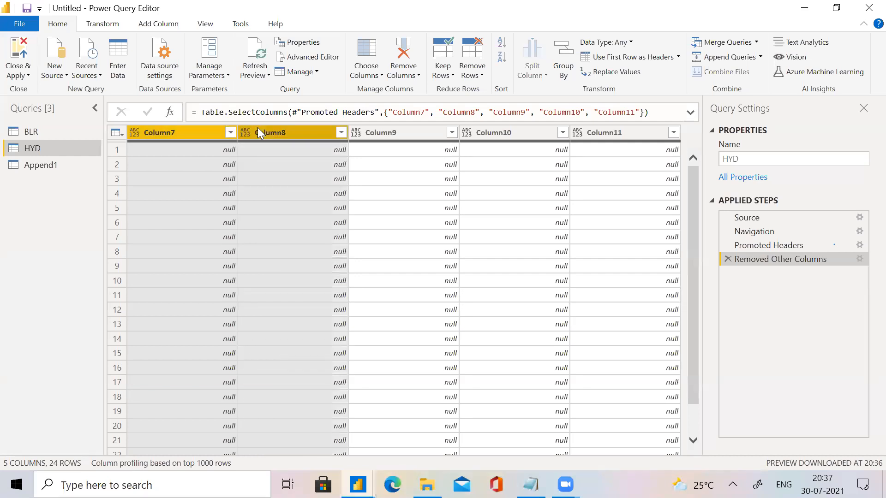
{"action": "left_click", "coordinate": [362, 134], "text": "ctrl"}
{"action": "left_click", "coordinate": [362, 134]}
{"action": "left_click", "coordinate": [485, 133], "text": "ctrl"}
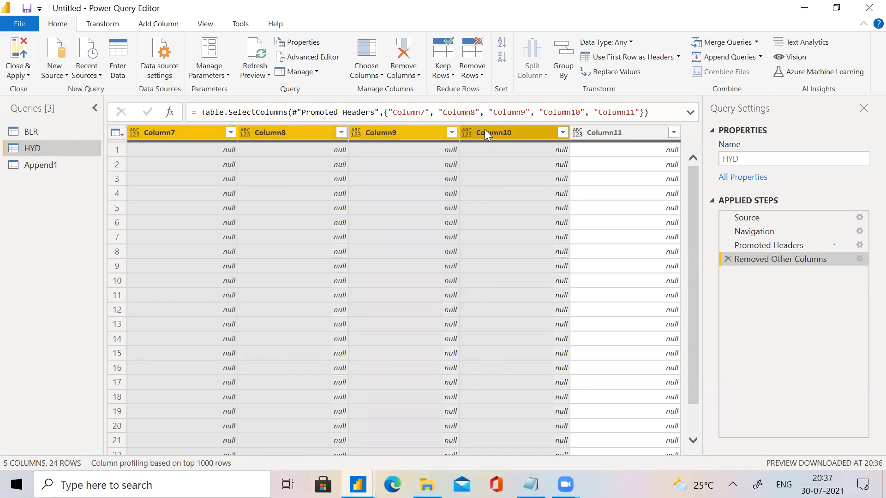
{"action": "left_click", "coordinate": [625, 133], "text": "ctrl"}
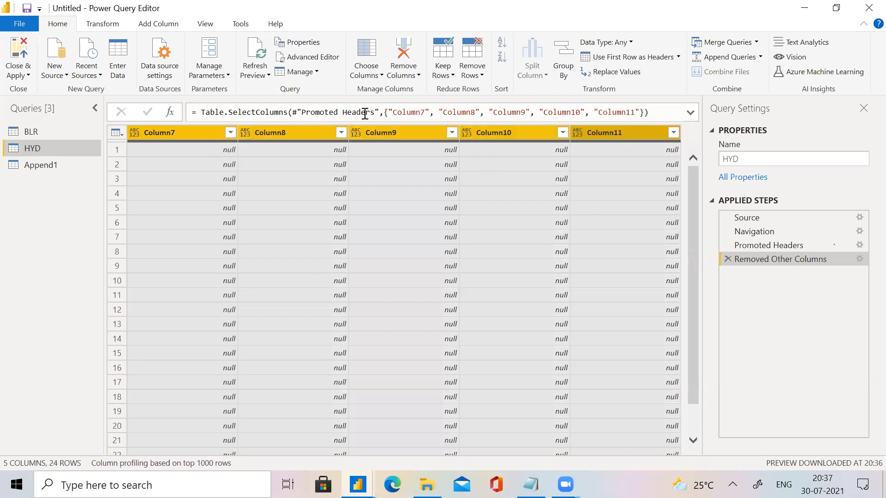
{"action": "left_click", "coordinate": [409, 79]}
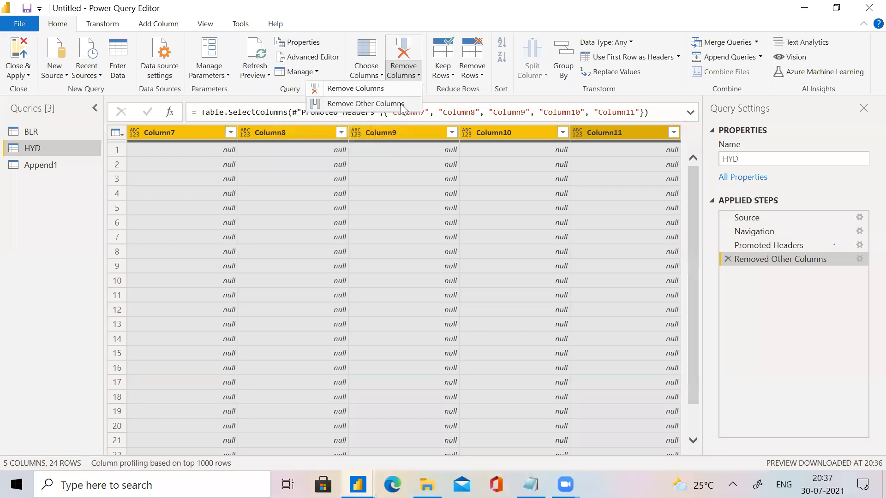
{"action": "left_click", "coordinate": [728, 259]}
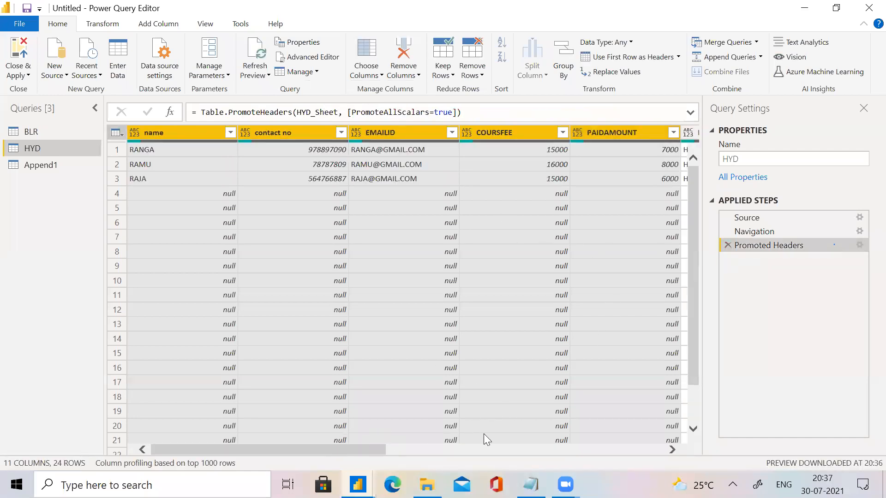
Keep only the columns from name through LOCATION in the HYD query, removing all other columns.
{"action": "left_click_drag", "start_coordinate": [375, 450], "coordinate": [516, 452]}
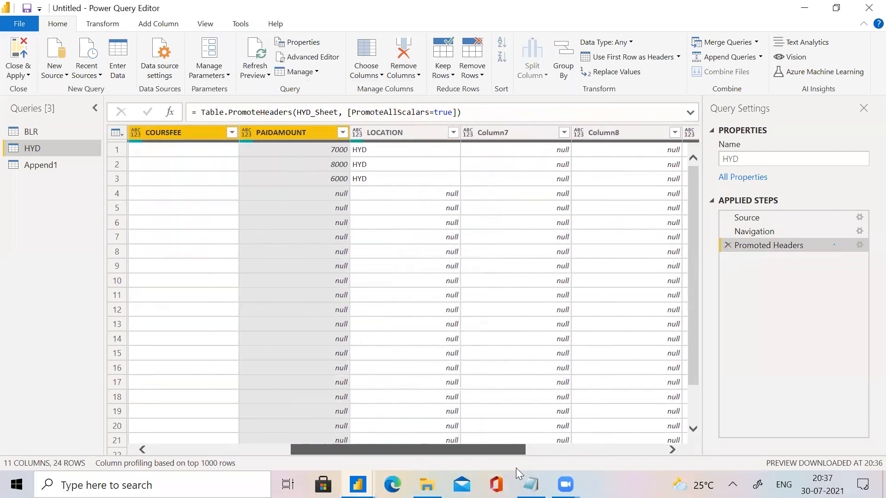
{"action": "left_click", "coordinate": [426, 128], "text": "ctrl"}
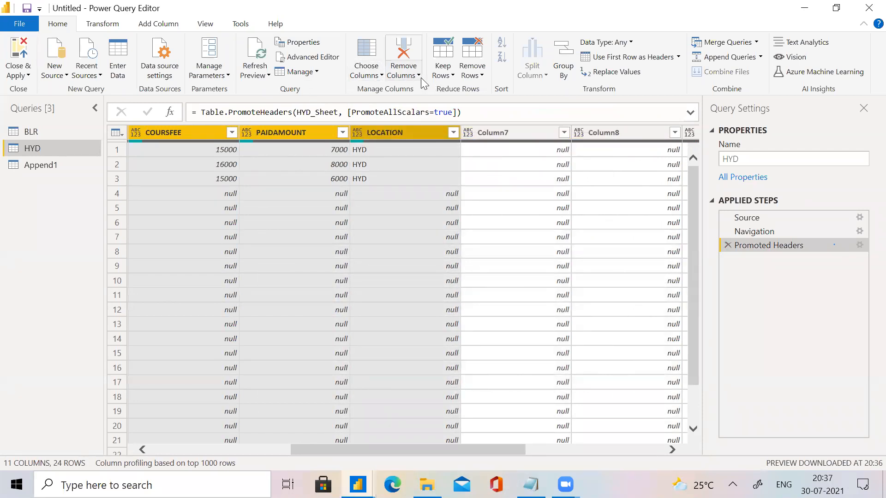
{"action": "left_click", "coordinate": [420, 77]}
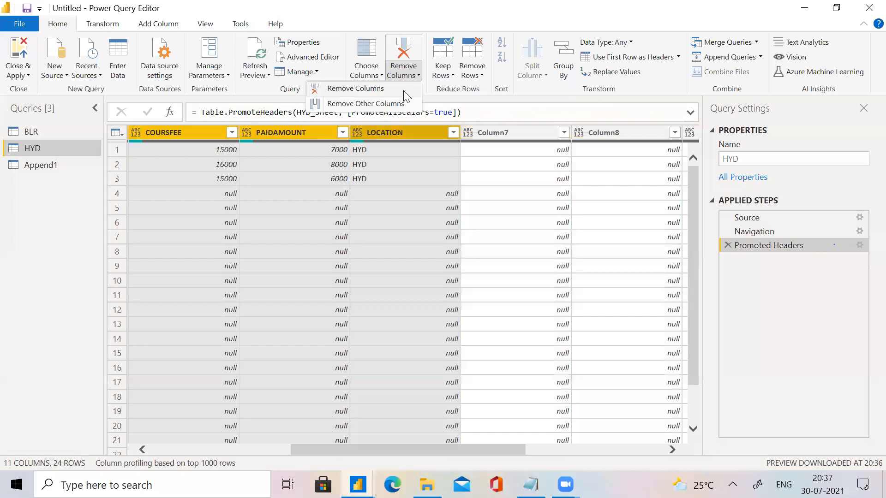
{"action": "left_click", "coordinate": [402, 105]}
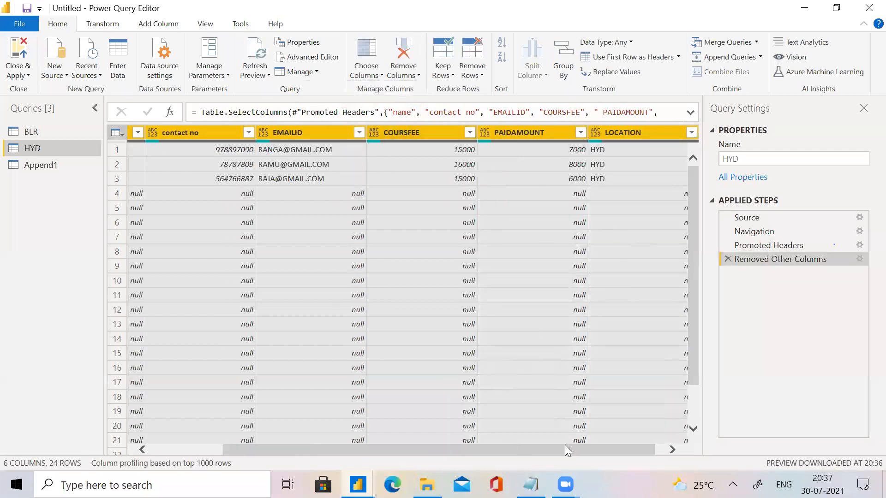
Remove the blank rows from the HYD query.
{"action": "left_click_drag", "start_coordinate": [565, 446], "coordinate": [274, 304]}
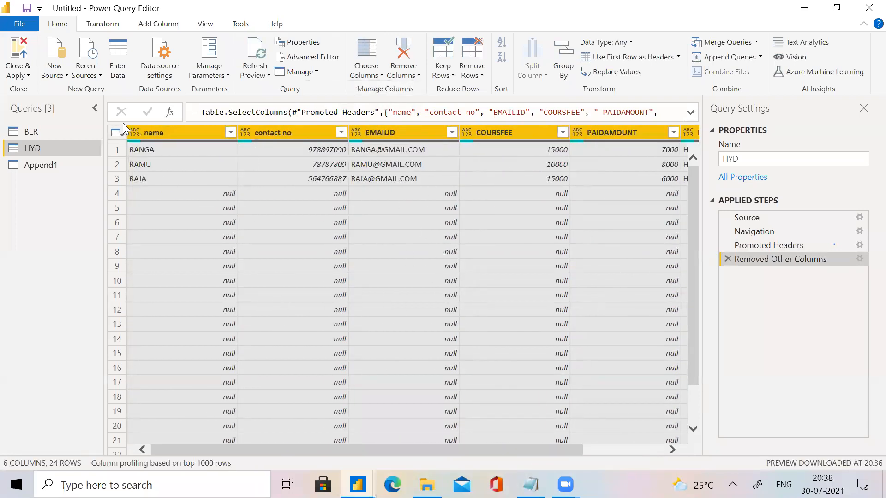
{"action": "left_click", "coordinate": [151, 134]}
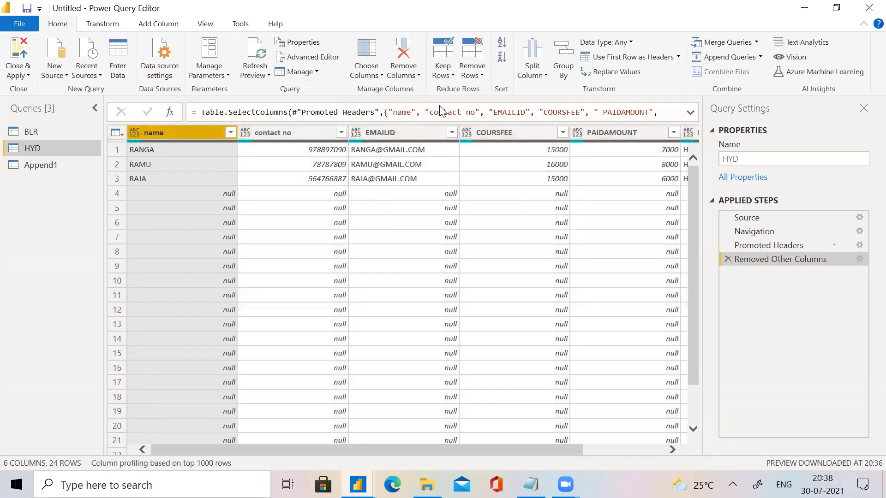
{"action": "left_click", "coordinate": [480, 74]}
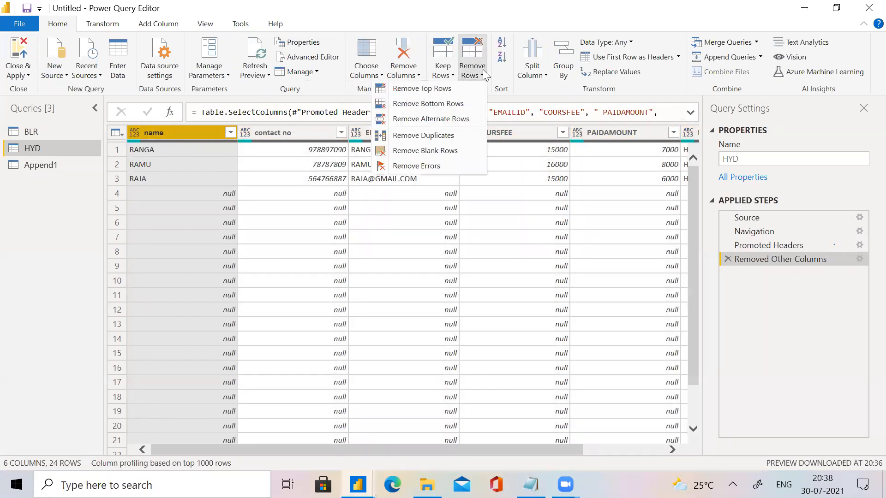
{"action": "left_click", "coordinate": [460, 151]}
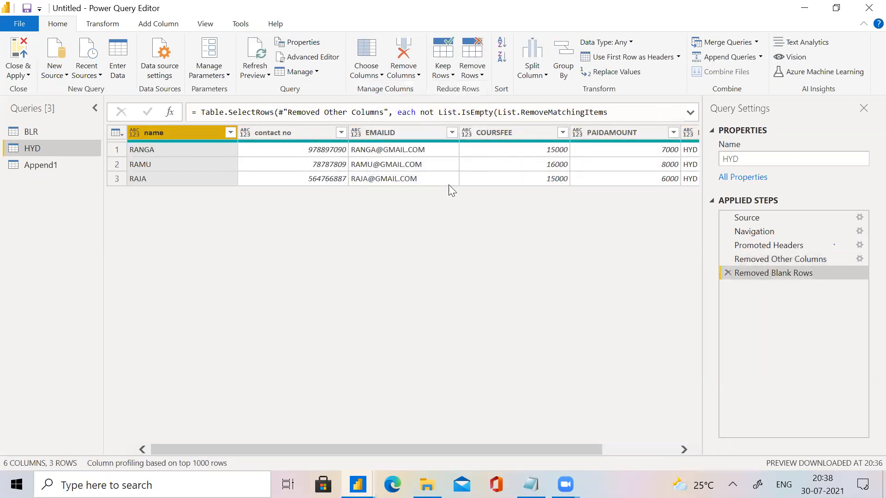
Examine the COURSE and LOCATION columns in the Append1 query, and view the BLR query for comparison.
{"action": "left_click", "coordinate": [65, 165]}
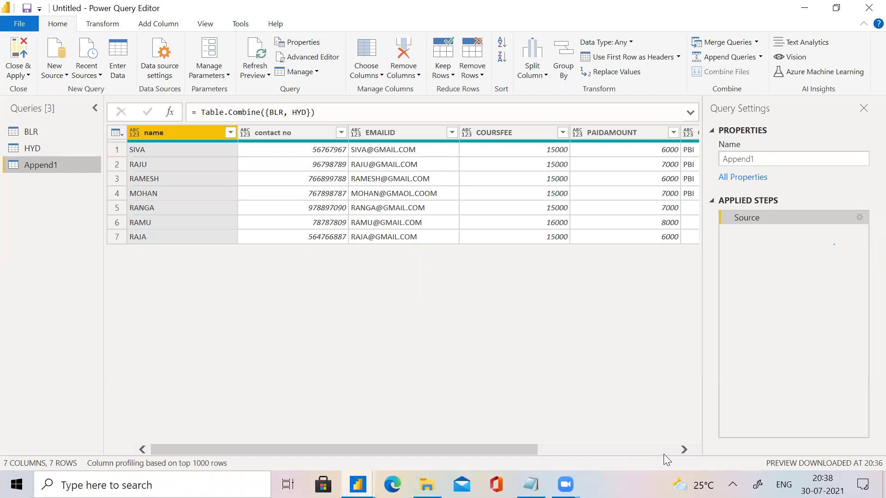
{"action": "scroll", "coordinate": [664, 454], "scroll_direction": "right", "scroll_amount": 3}
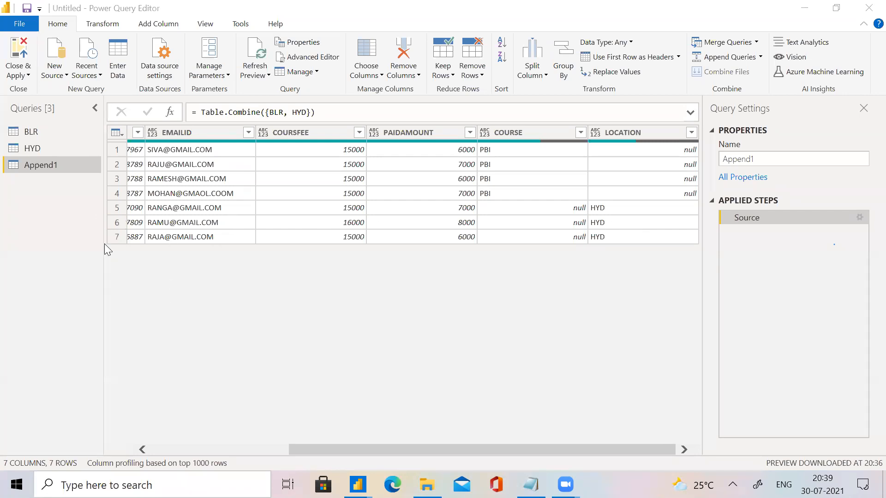
{"action": "left_click", "coordinate": [40, 134]}
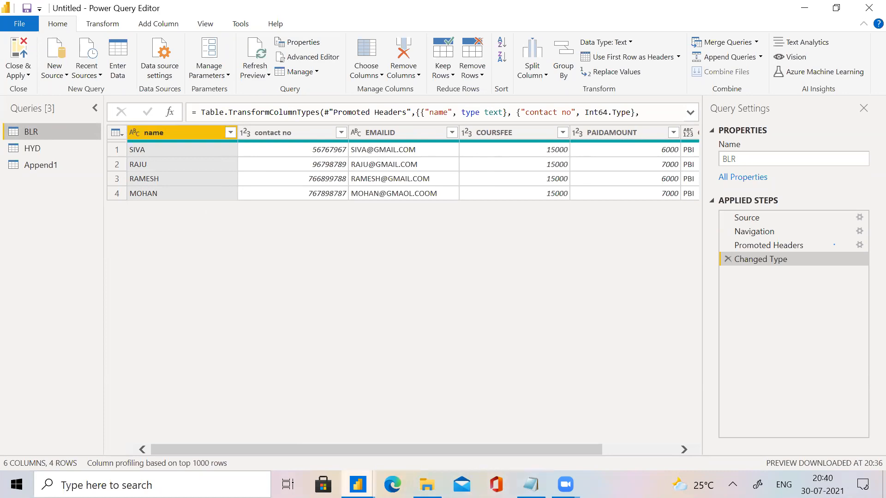
{"action": "left_click", "coordinate": [358, 485]}
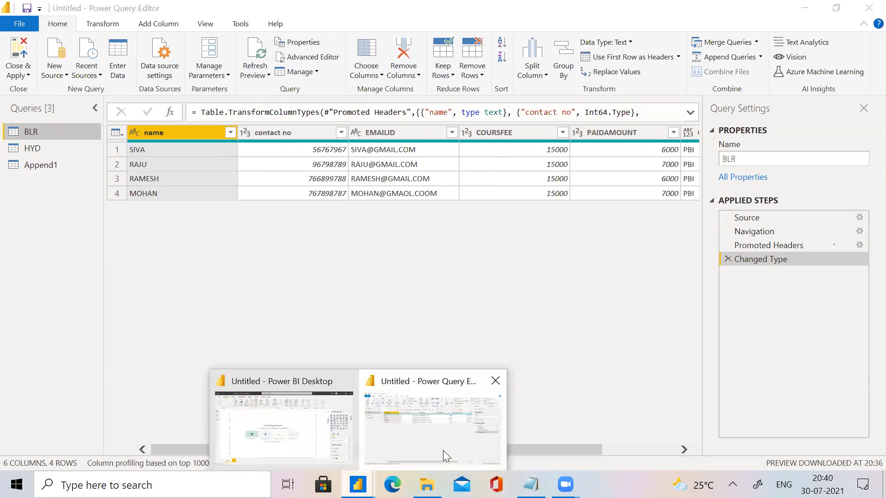
Edit the Source step of Append1 to append three or more tables, adding BLR again after HYD, and review the combined rows.
{"action": "left_click", "coordinate": [50, 165]}
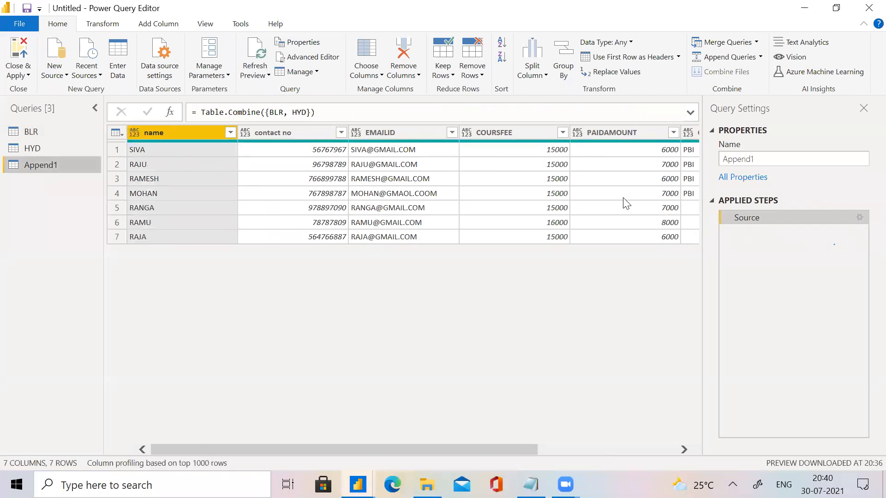
{"action": "left_click", "coordinate": [857, 217]}
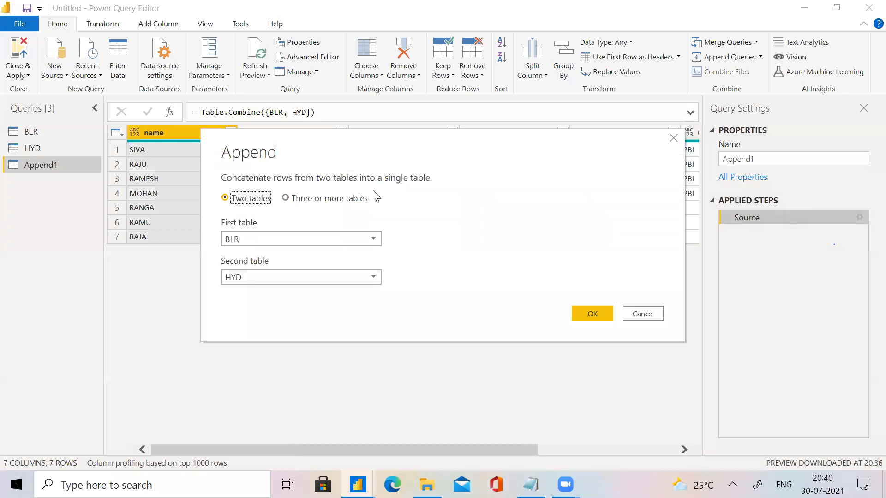
{"action": "left_click", "coordinate": [339, 198]}
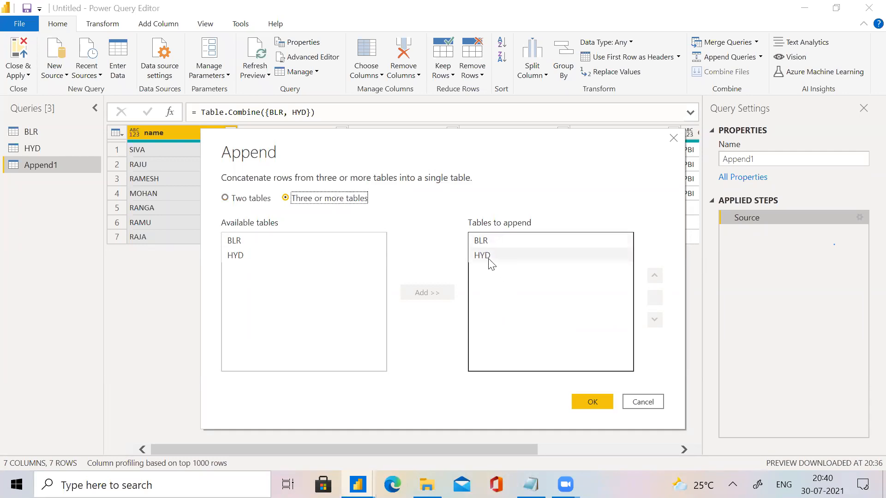
{"action": "left_click", "coordinate": [250, 245]}
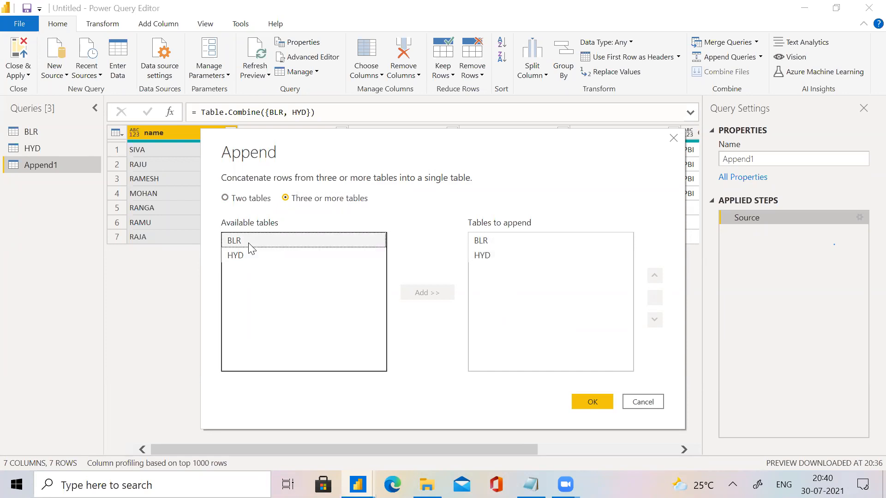
{"action": "left_click", "coordinate": [429, 296]}
{"action": "left_click", "coordinate": [598, 407]}
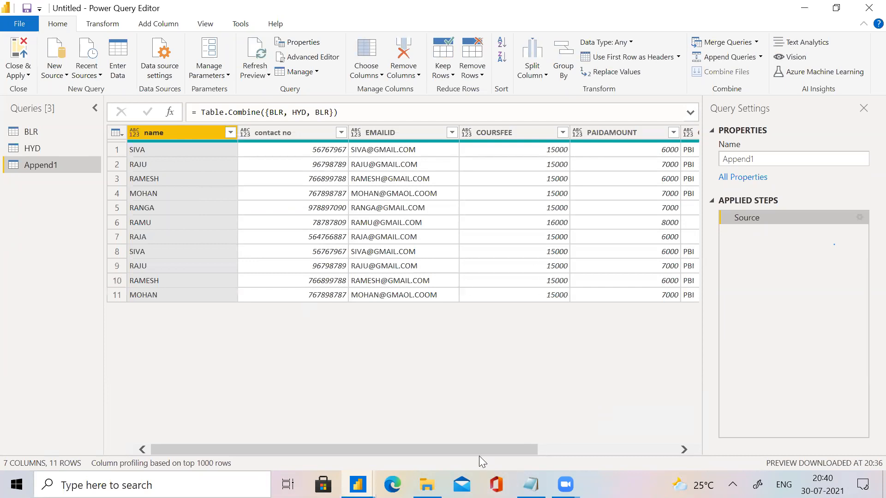
{"action": "left_click_drag", "start_coordinate": [471, 450], "coordinate": [533, 455]}
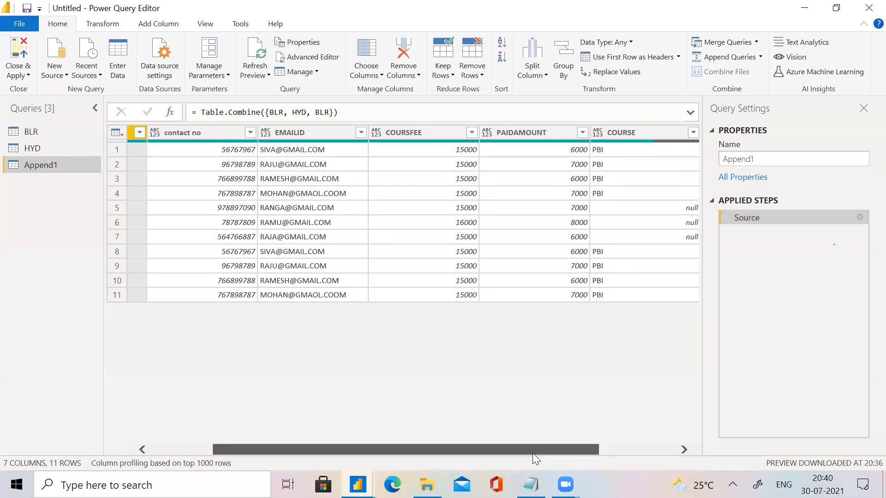
{"action": "left_click_drag", "start_coordinate": [533, 454], "coordinate": [349, 431]}
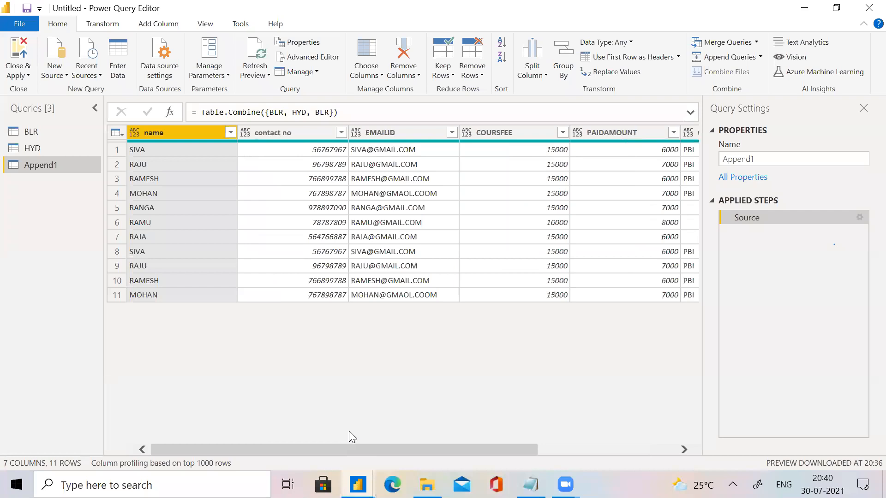
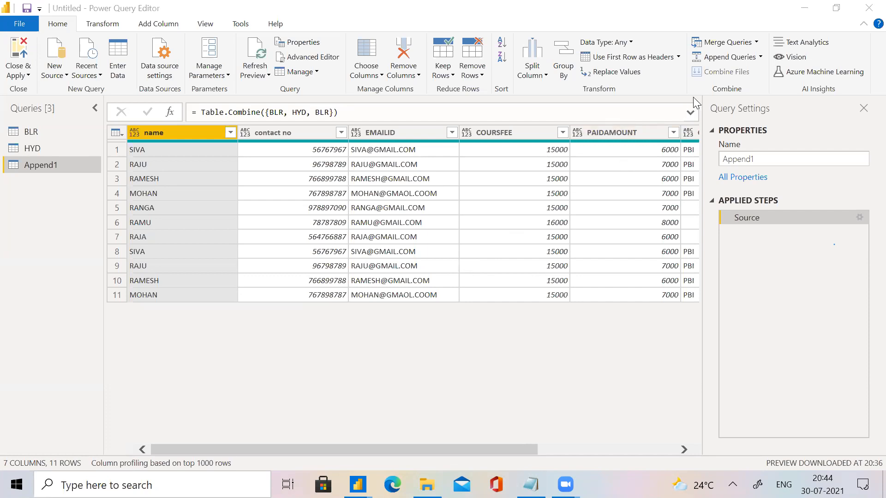
{"action": "left_click", "coordinate": [761, 58]}
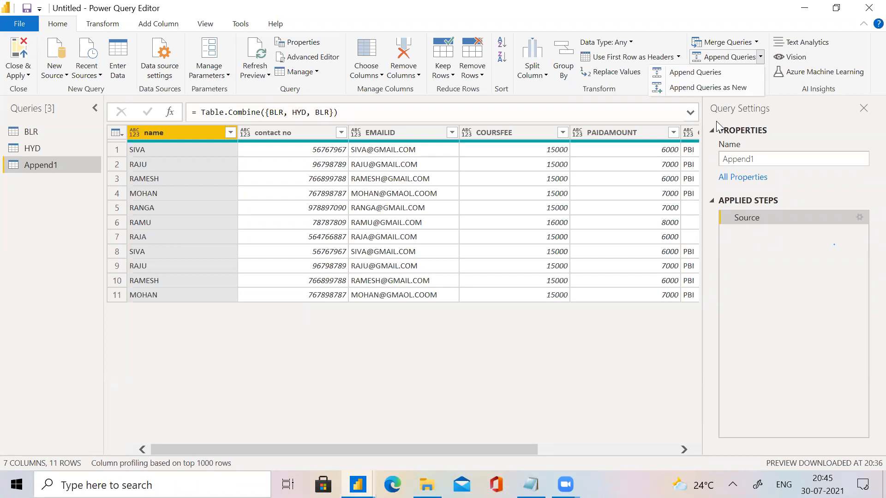
{"action": "left_click", "coordinate": [35, 135]}
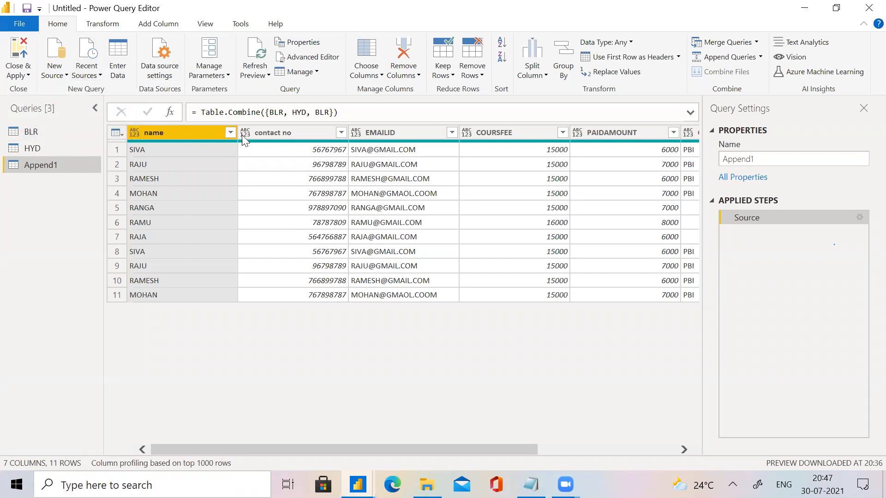
Close the Power Query Editor and apply the query changes to the report.
{"action": "left_click", "coordinate": [13, 64]}
{"action": "left_click", "coordinate": [26, 76]}
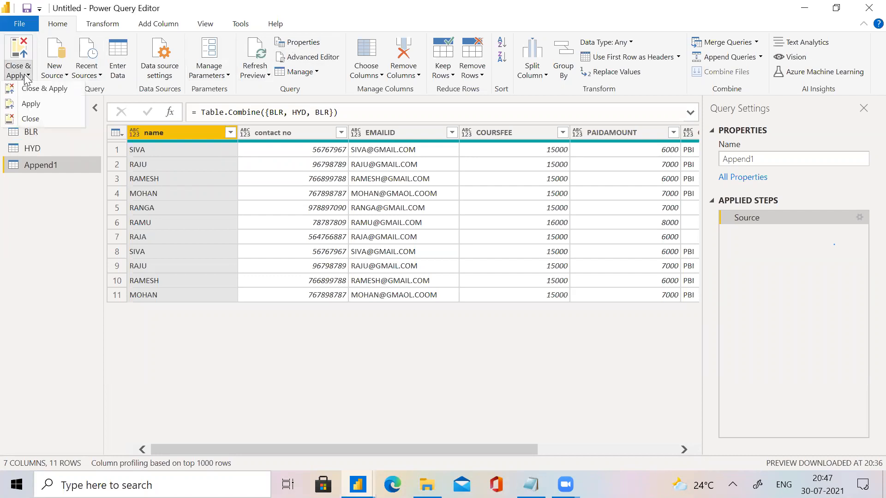
{"action": "left_click", "coordinate": [28, 88]}
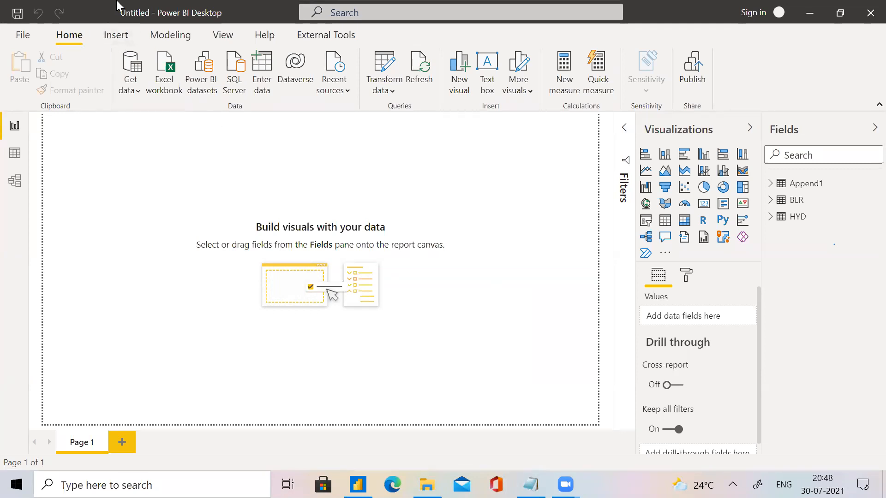
Reopen the query editor and view the properties of the BLR query without changing them.
{"action": "left_click", "coordinate": [378, 60]}
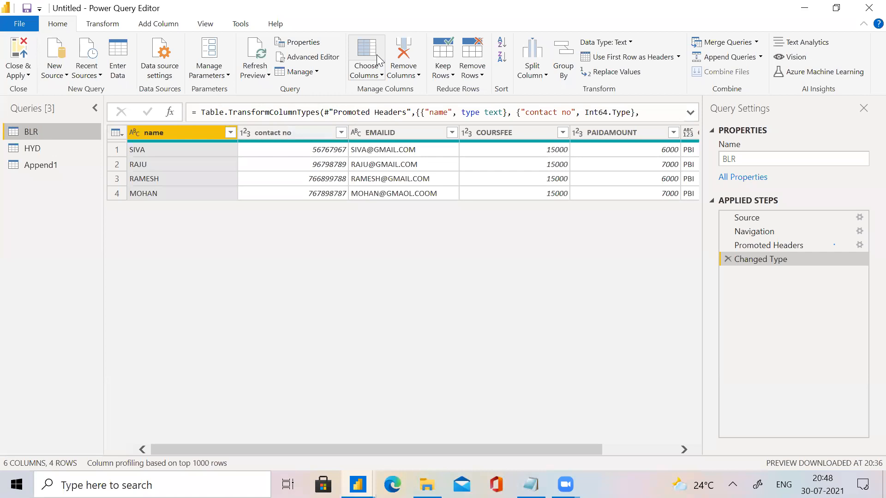
{"action": "left_click", "coordinate": [366, 43]}
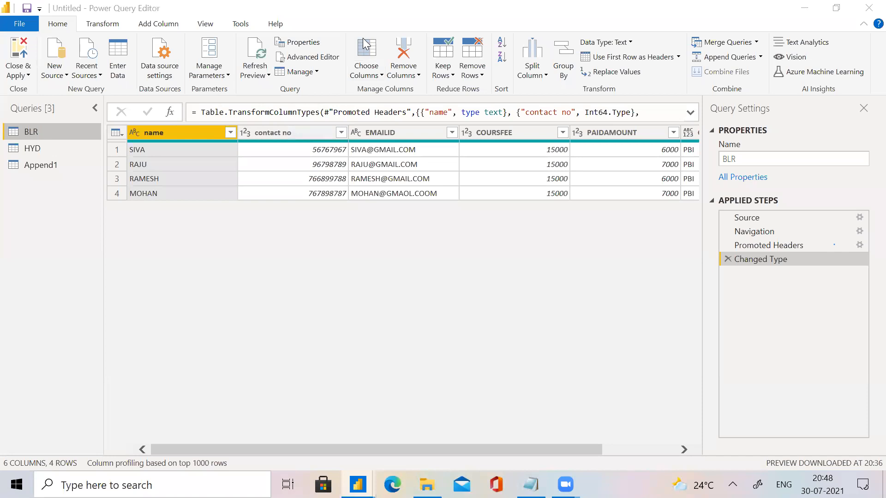
{"action": "left_click", "coordinate": [316, 44]}
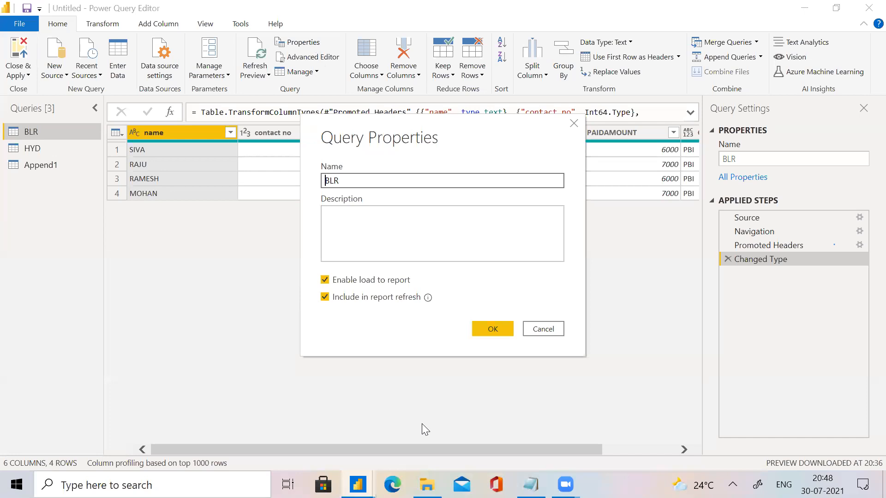
{"action": "left_click", "coordinate": [543, 329]}
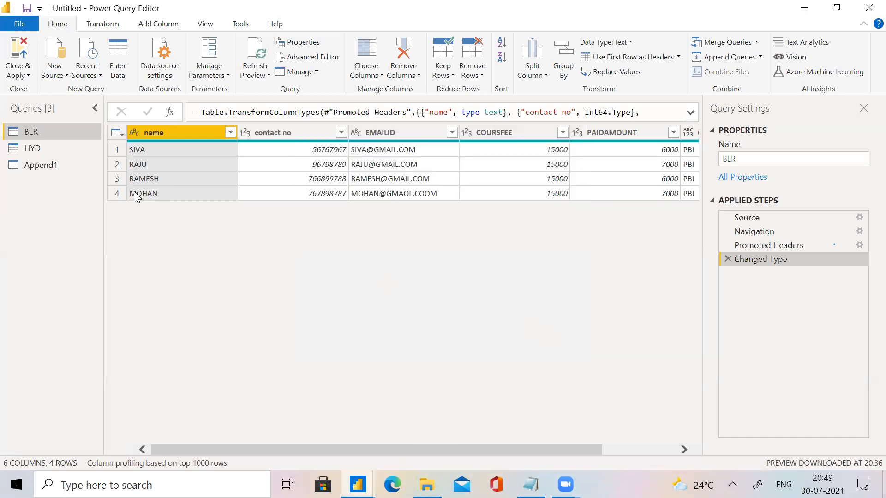
{"action": "left_click", "coordinate": [48, 146]}
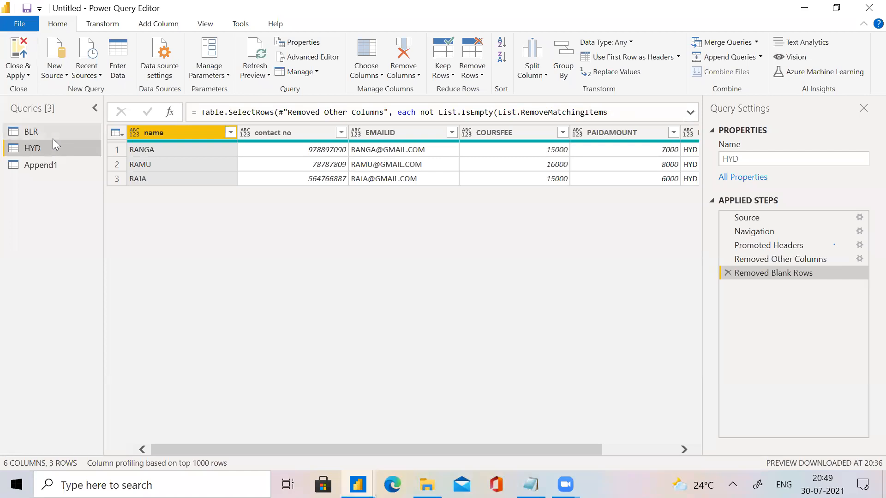
{"action": "right_click", "coordinate": [53, 138]}
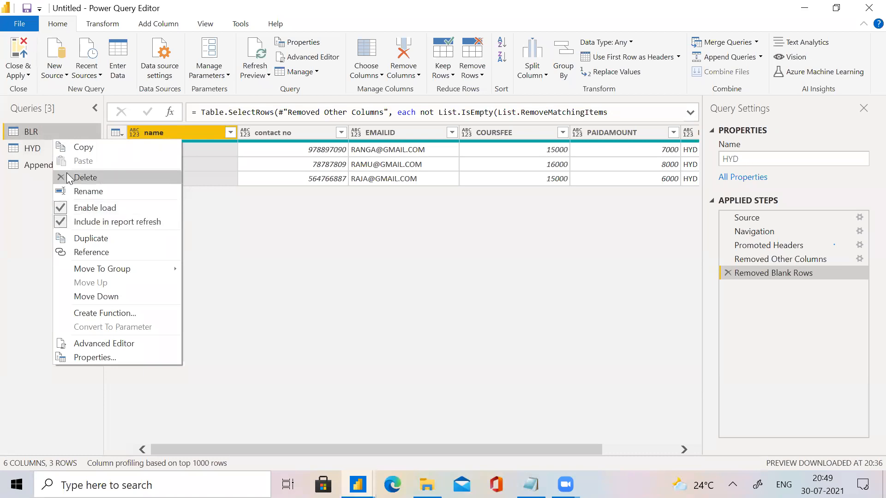
{"action": "left_click", "coordinate": [35, 150]}
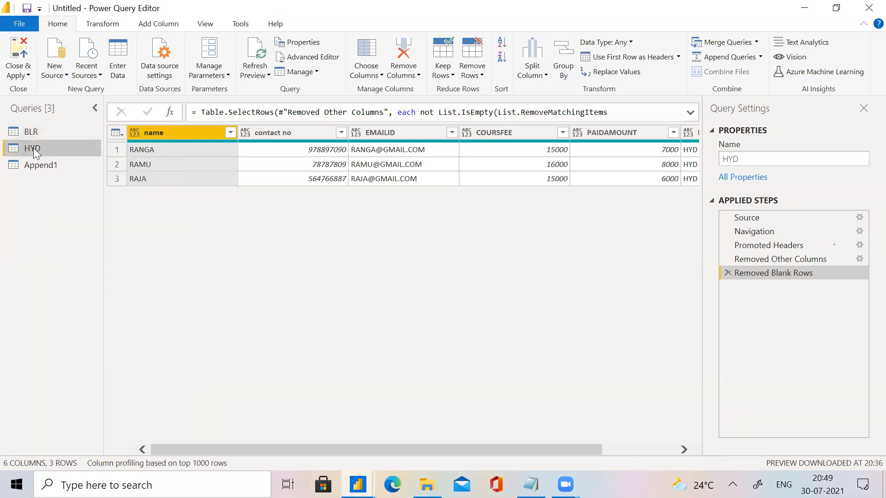
{"action": "right_click", "coordinate": [35, 153]}
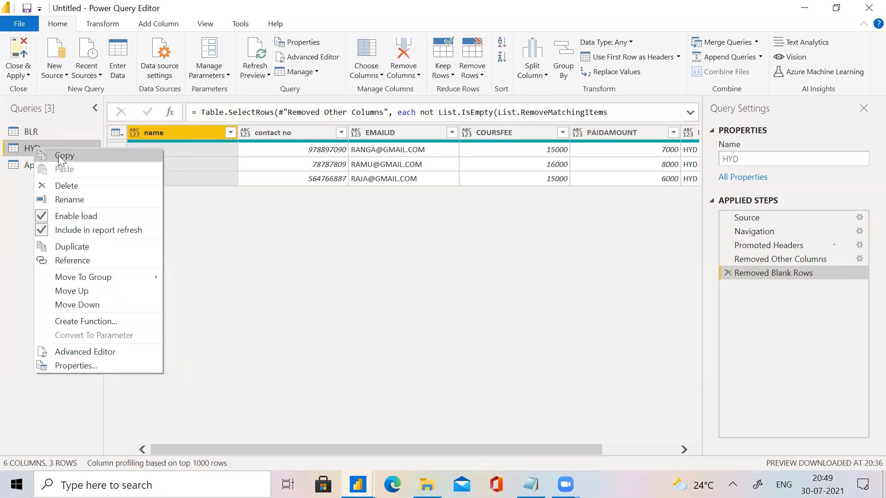
Disable loading of the BLR query into the report, accepting the possible data loss.
{"action": "left_click", "coordinate": [58, 133]}
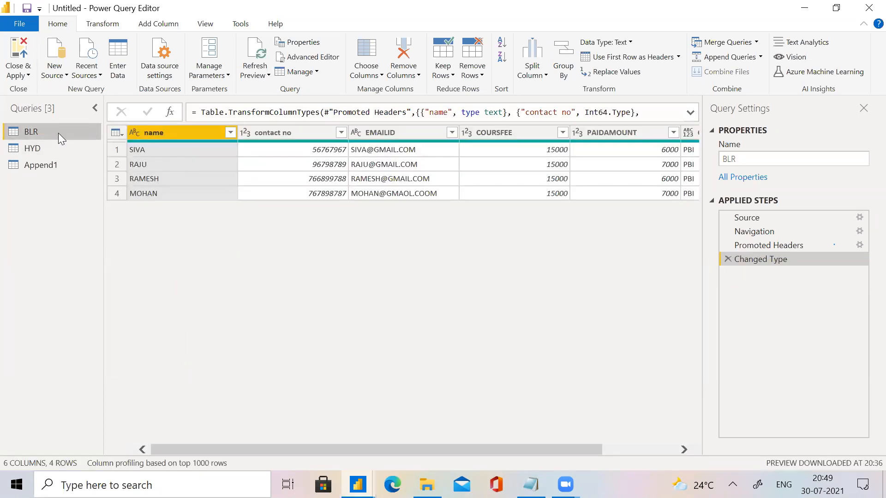
{"action": "right_click", "coordinate": [58, 133]}
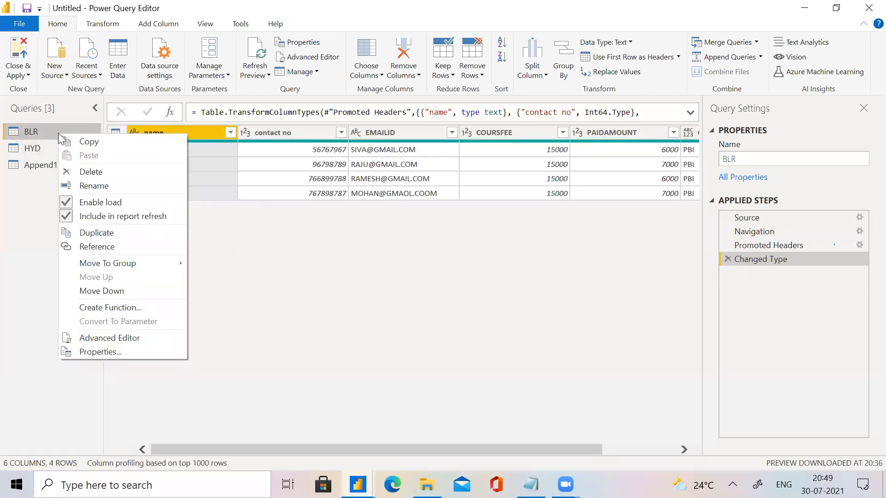
{"action": "left_click", "coordinate": [91, 202]}
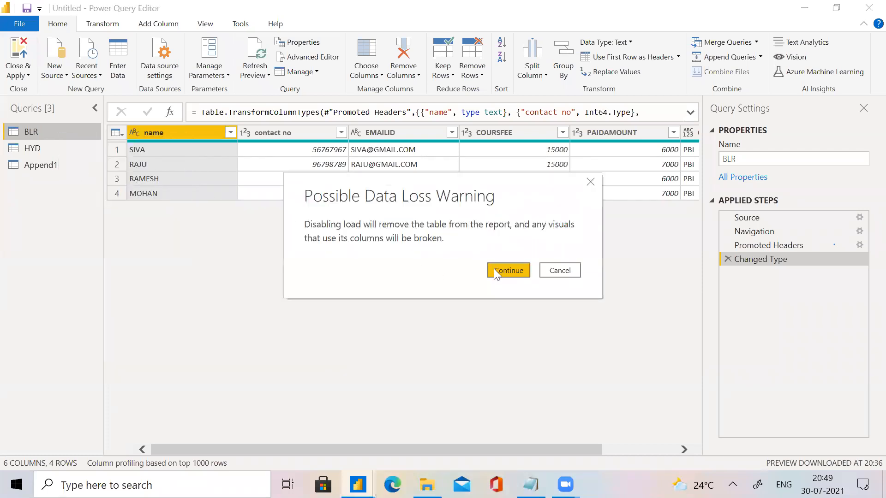
{"action": "left_click", "coordinate": [493, 270]}
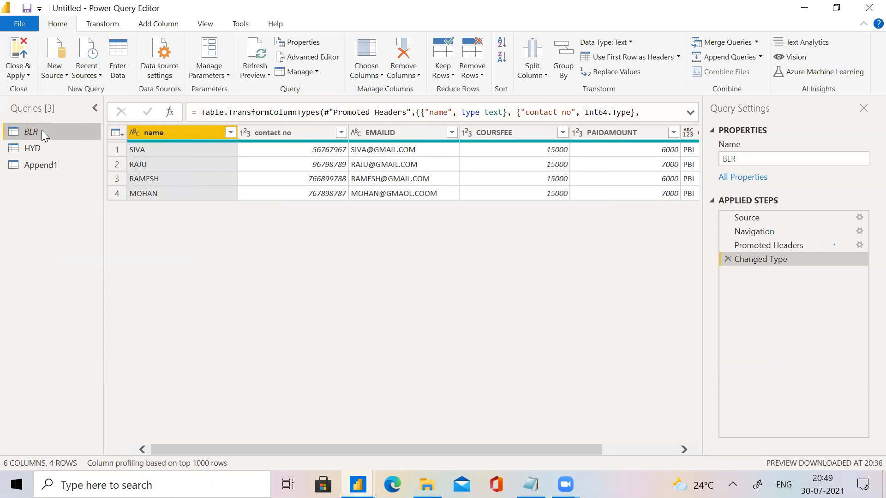
Disable loading of the HYD query into the report, accepting the possible data loss.
{"action": "right_click", "coordinate": [44, 148]}
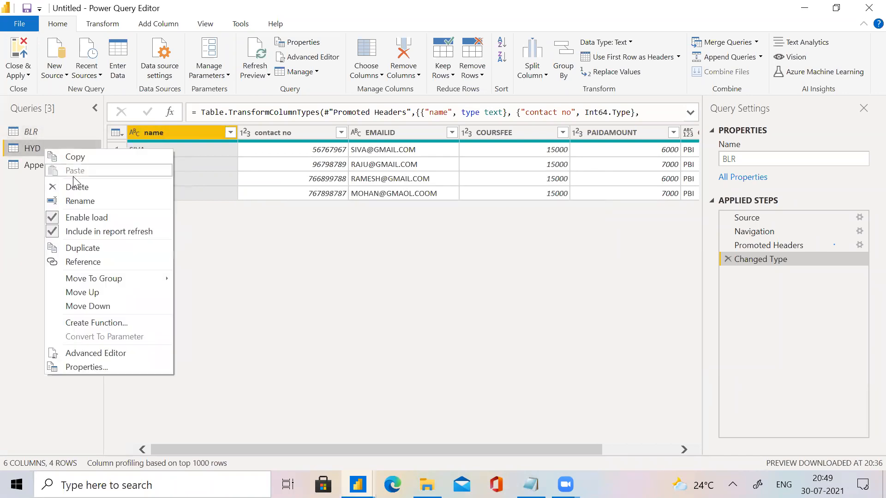
{"action": "left_click", "coordinate": [112, 220]}
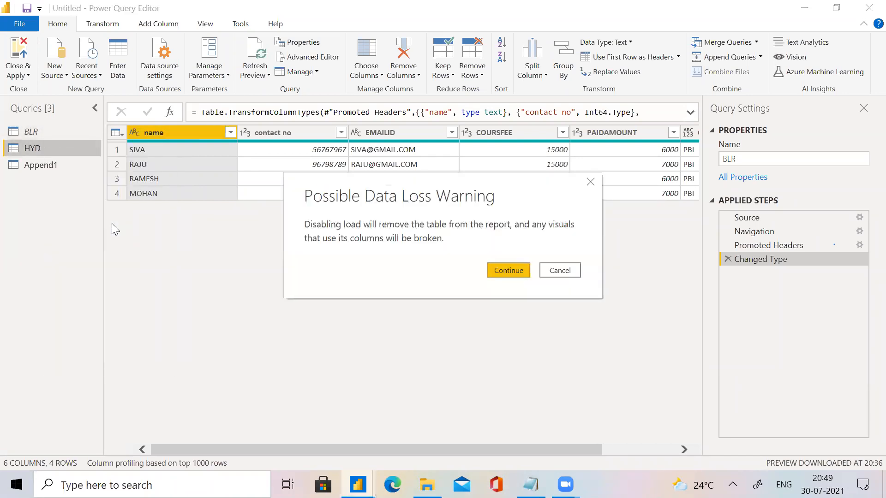
{"action": "left_click", "coordinate": [494, 275]}
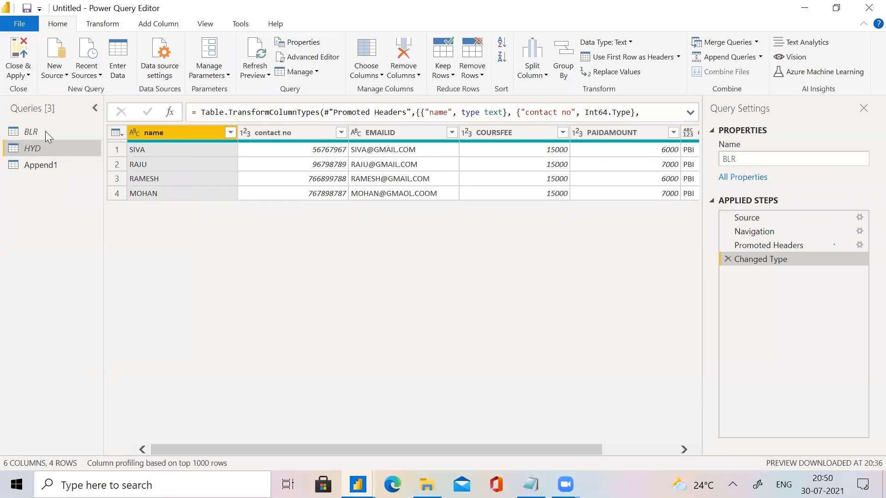
Close the query editor, apply the load settings, and check the tables listed in the report.
{"action": "left_click", "coordinate": [29, 76]}
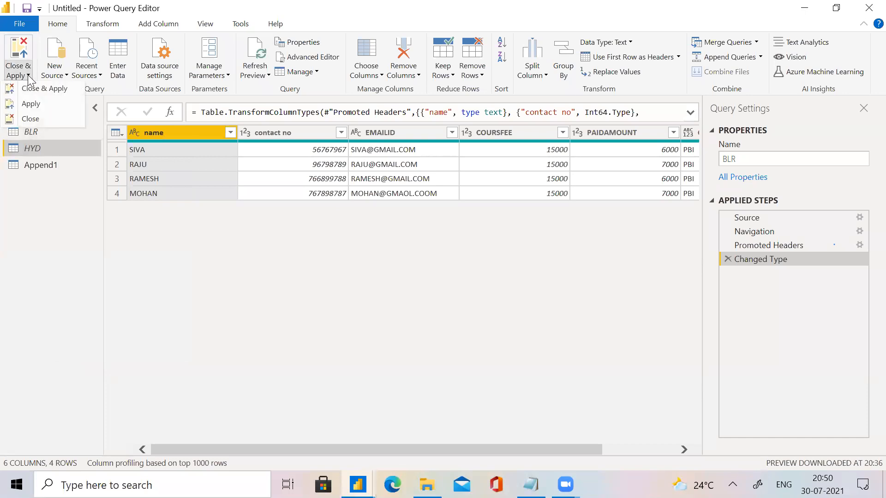
{"action": "left_click", "coordinate": [33, 88]}
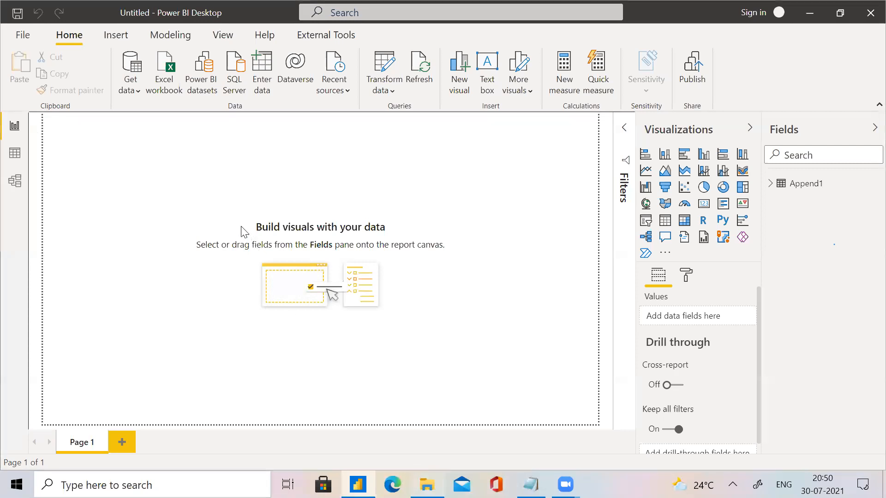
{"action": "key", "text": "alt+Tab"}
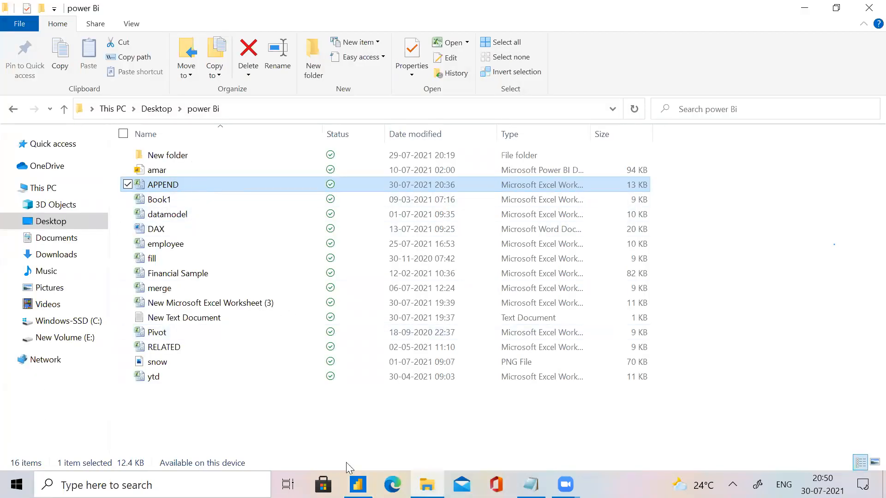
{"action": "key", "text": "alt+Tab"}
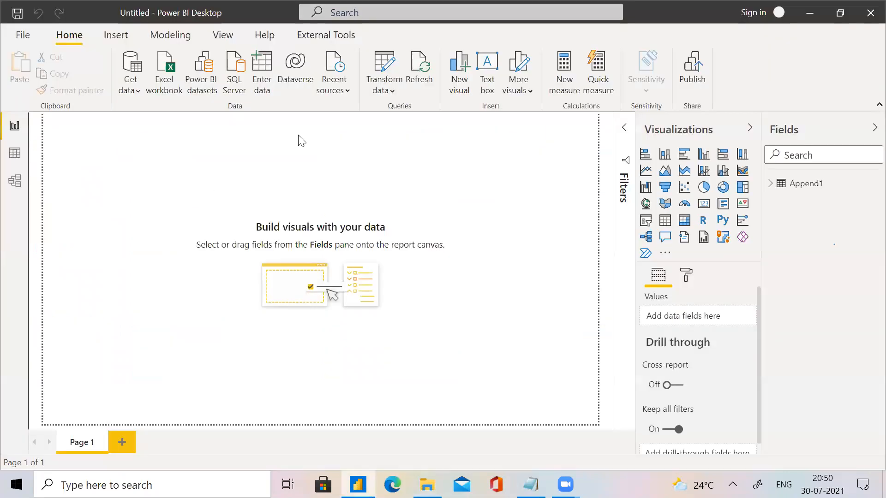
Reopen the query editor, enable load for the HYD query, and turn off its inclusion in report refresh.
{"action": "left_click", "coordinate": [390, 63]}
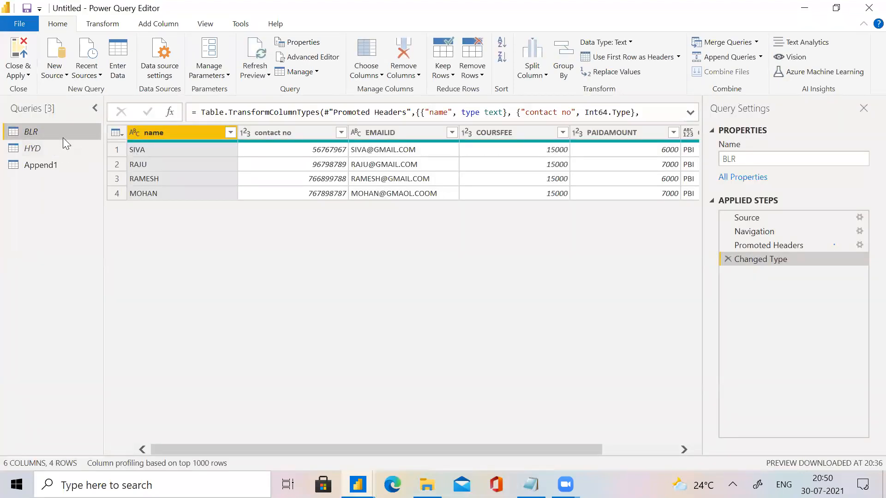
{"action": "left_click", "coordinate": [54, 145]}
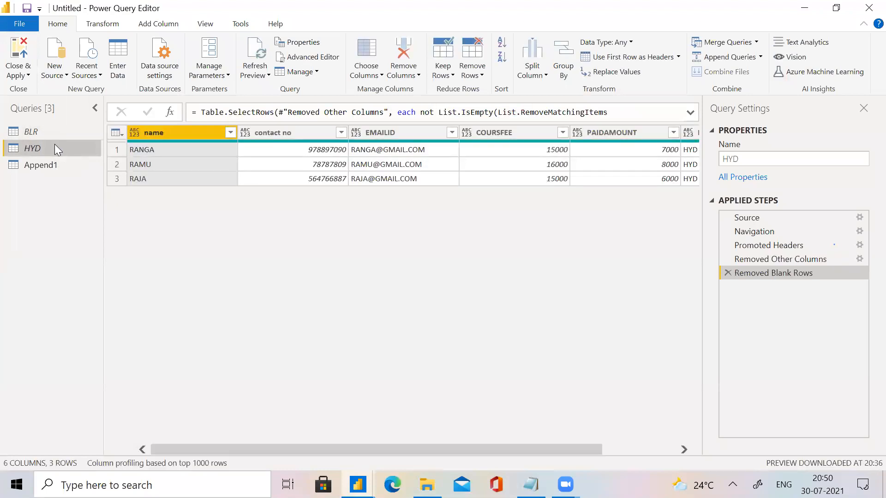
{"action": "right_click", "coordinate": [55, 145]}
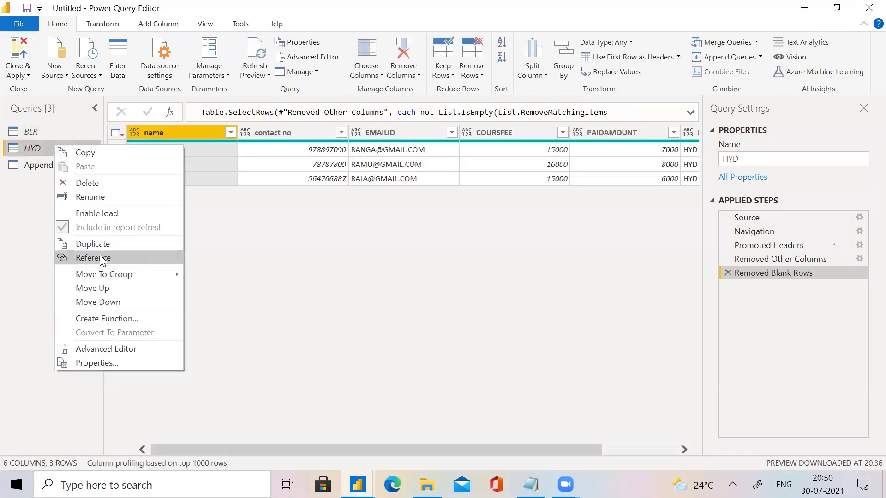
{"action": "left_click", "coordinate": [92, 215]}
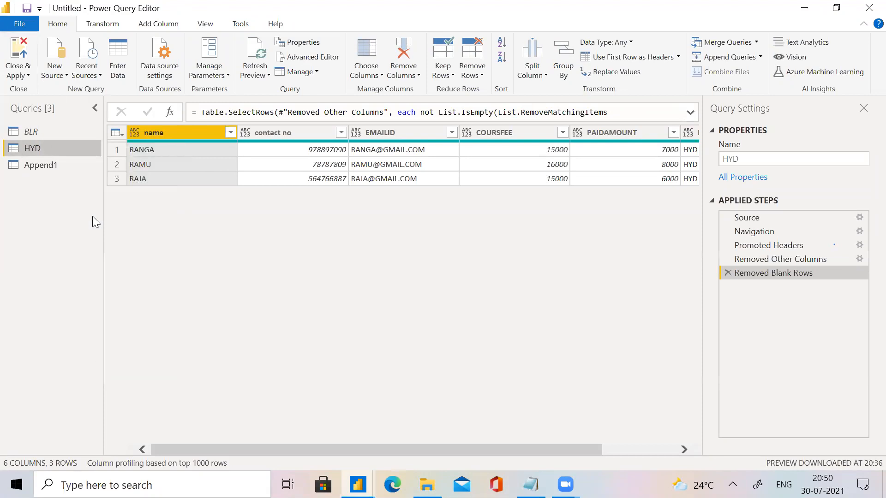
{"action": "right_click", "coordinate": [54, 144]}
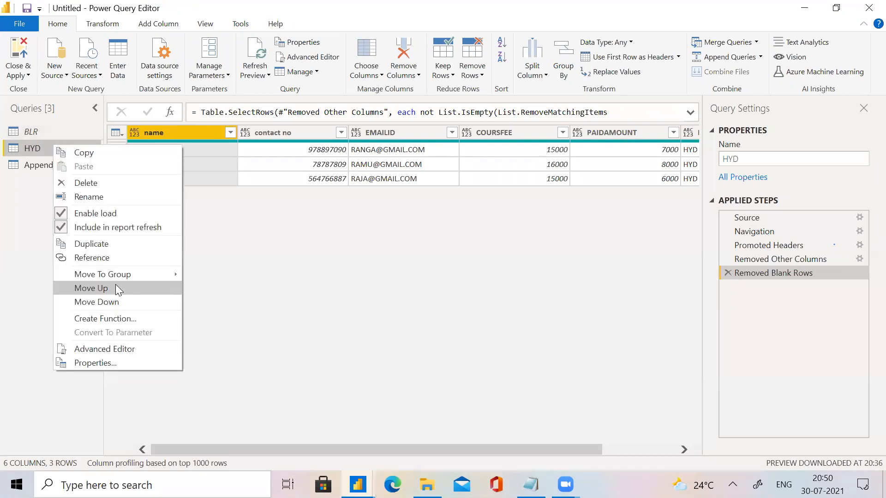
{"action": "left_click", "coordinate": [82, 228]}
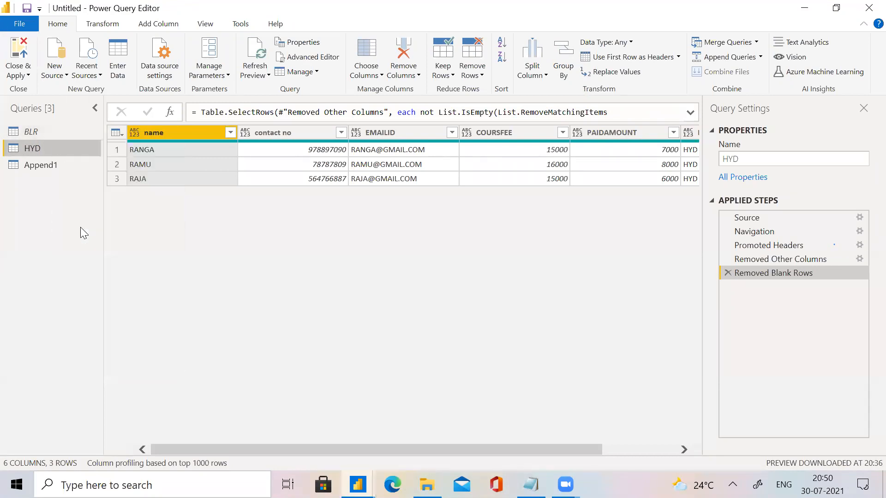
Enable load for the BLR query and turn off its inclusion in report refresh.
{"action": "left_click", "coordinate": [35, 131]}
{"action": "right_click", "coordinate": [35, 131]}
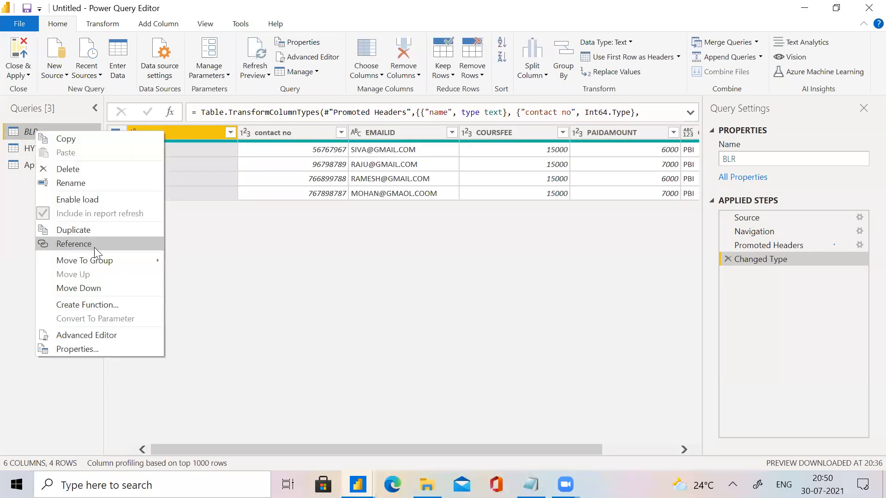
{"action": "left_click", "coordinate": [77, 199]}
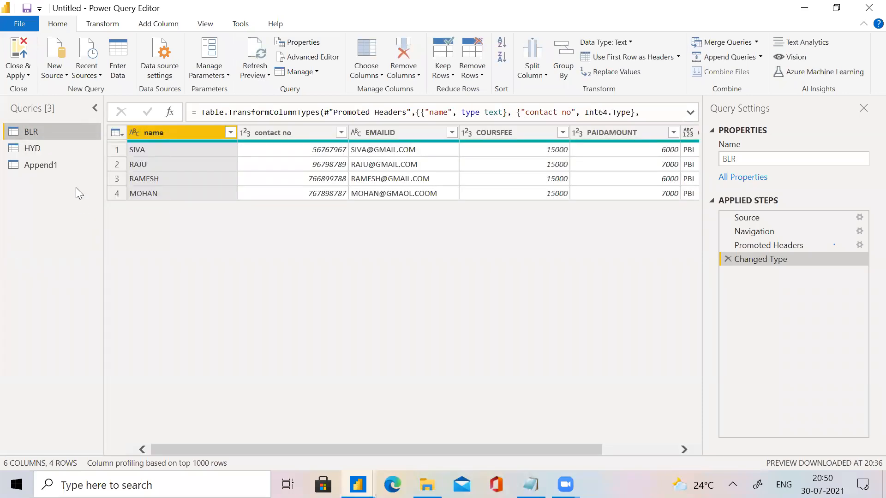
{"action": "right_click", "coordinate": [34, 130]}
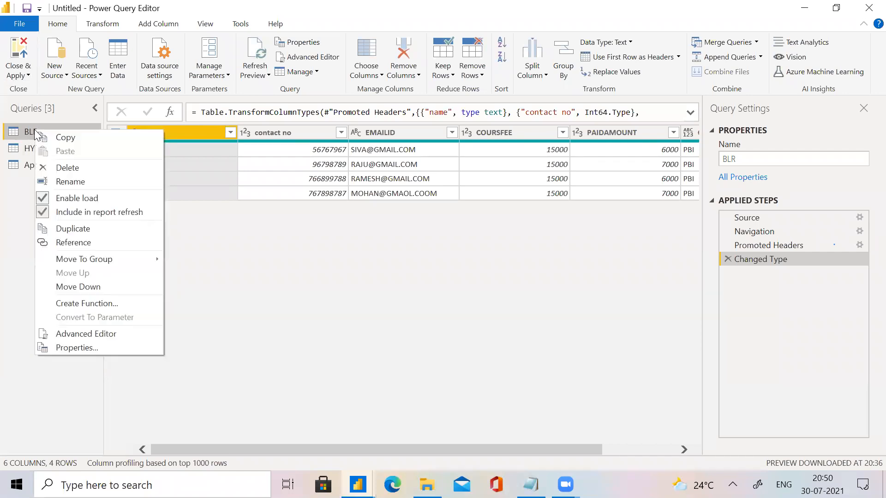
{"action": "left_click", "coordinate": [93, 216]}
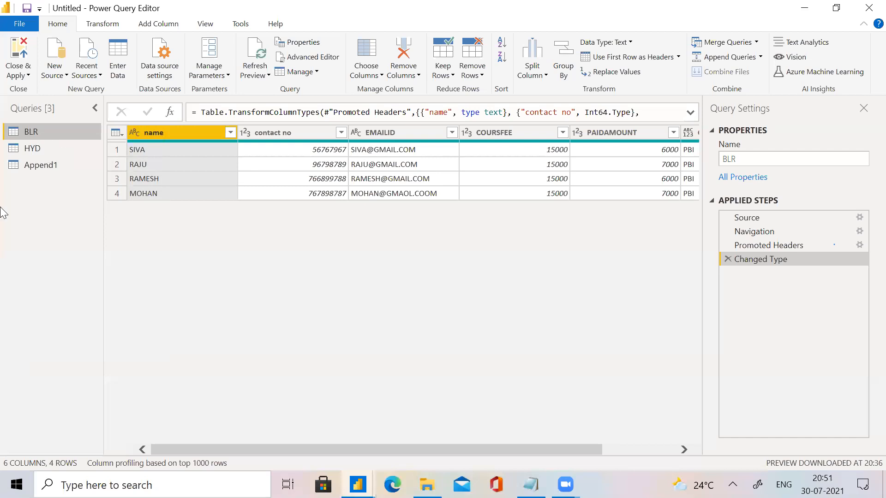
Minimize the Power Query Editor and Power BI Desktop to return to the power Bi folder in File Explorer.
{"action": "left_click", "coordinate": [804, 8]}
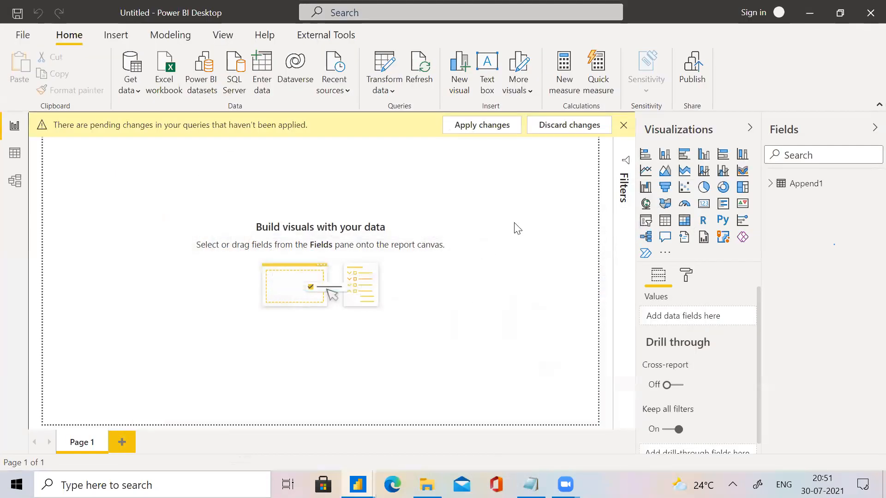
{"action": "left_click", "coordinate": [807, 10]}
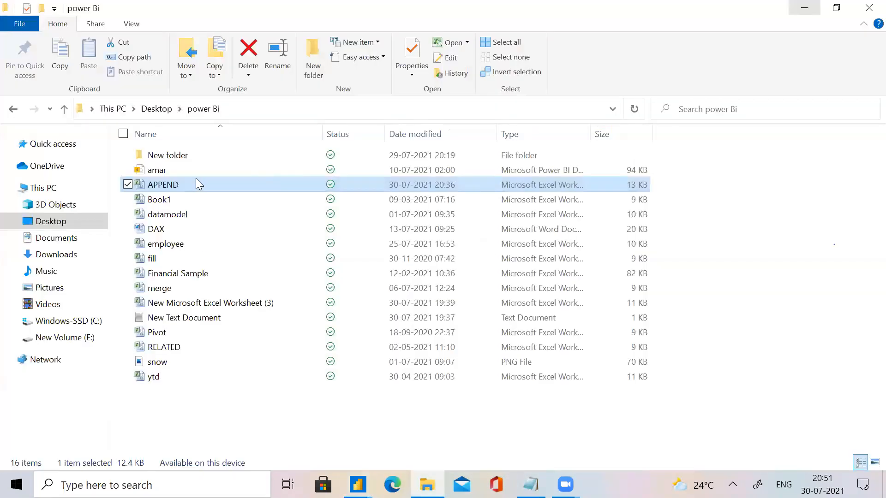
Open the APPEND workbook in Excel, dismiss the activation wizard, and display the BLR sheet.
{"action": "double_click", "coordinate": [227, 190]}
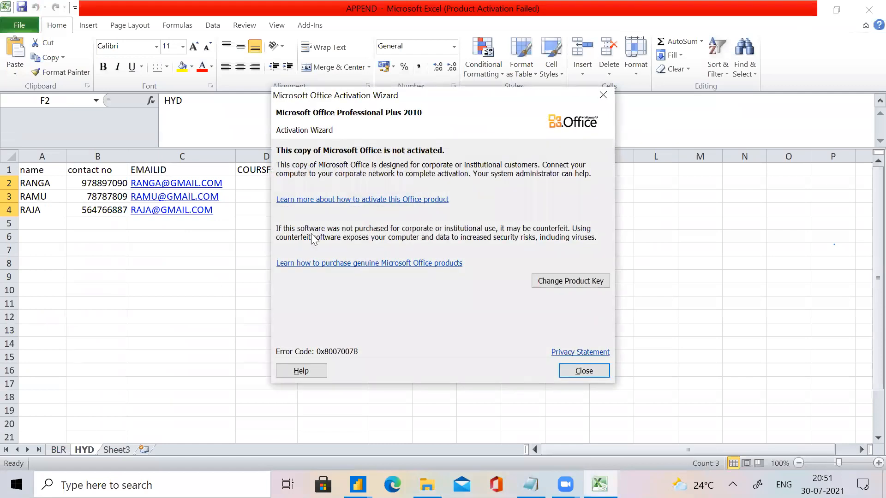
{"action": "left_click", "coordinate": [607, 95]}
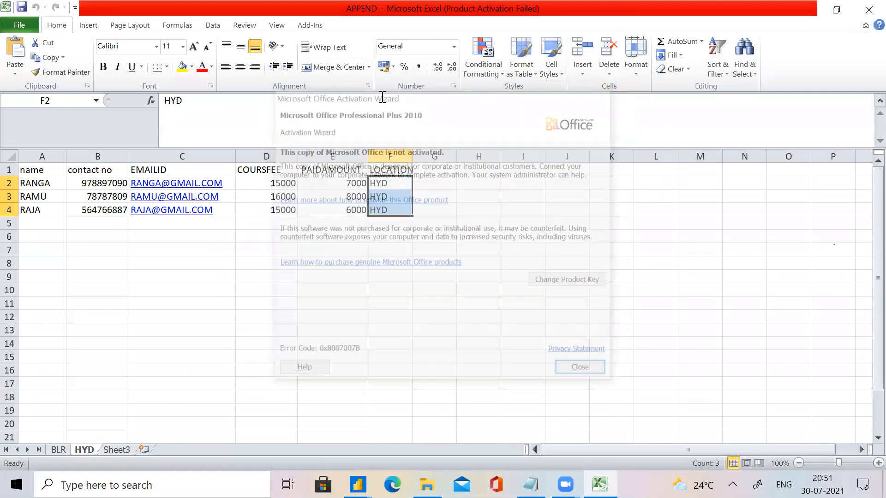
{"action": "left_click", "coordinate": [59, 450]}
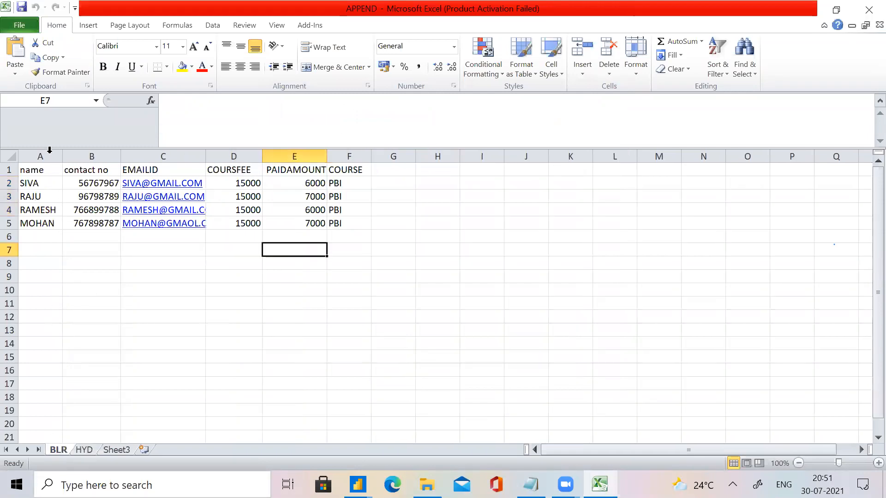
Copy the BLR data rows A2:F5 and paste them below the existing rows, starting at cell A6.
{"action": "left_click_drag", "start_coordinate": [22, 182], "coordinate": [334, 226]}
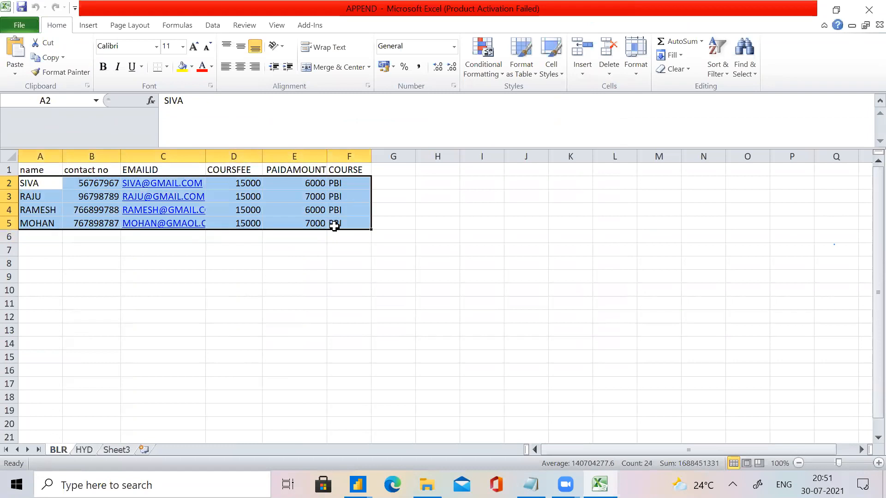
{"action": "key", "text": "ctrl+c"}
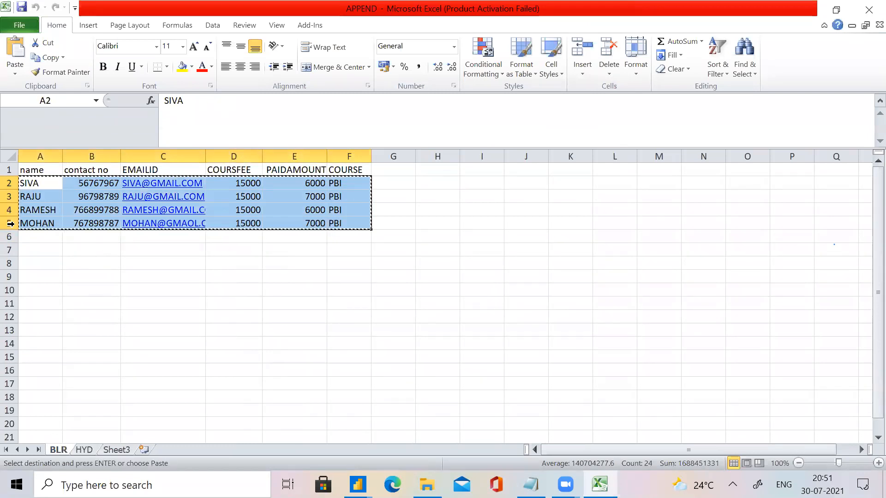
{"action": "left_click", "coordinate": [37, 236]}
{"action": "key", "text": "ctrl+v"}
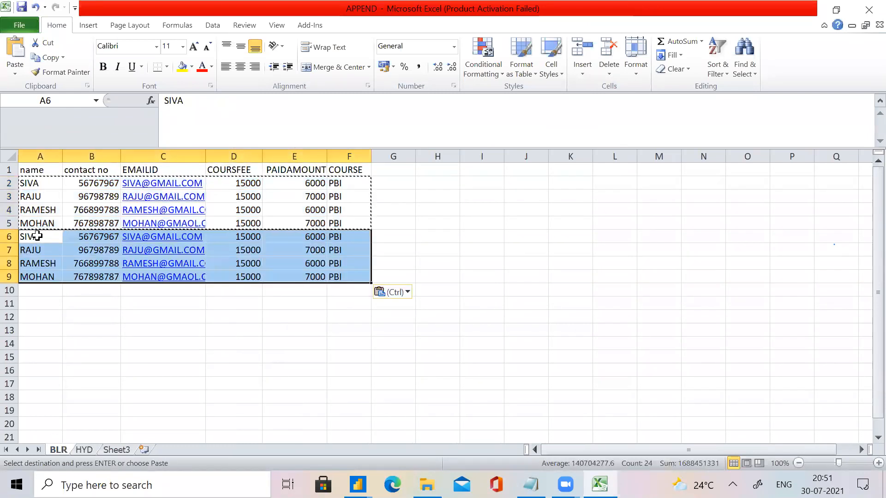
{"action": "left_click", "coordinate": [74, 333]}
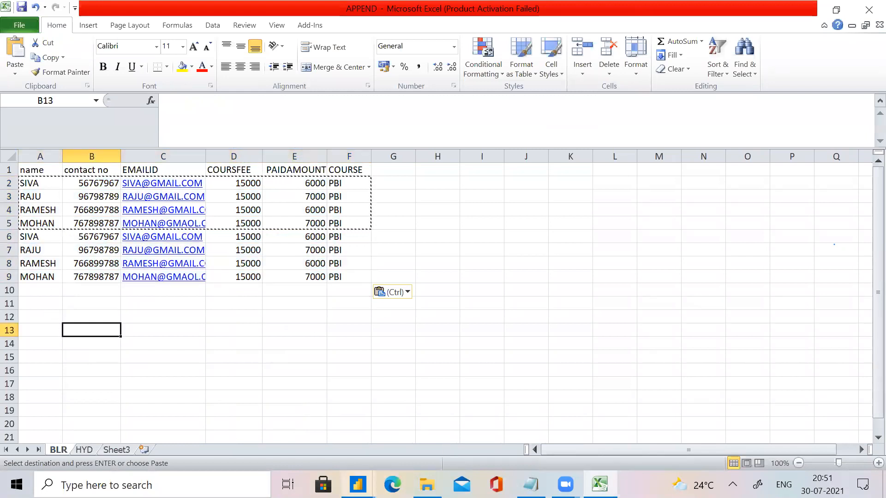
End copy mode, switch to the Power Query Editor, and refresh the previews of all queries.
{"action": "mouse_move", "coordinate": [359, 484]}
{"action": "key", "text": "Escape"}
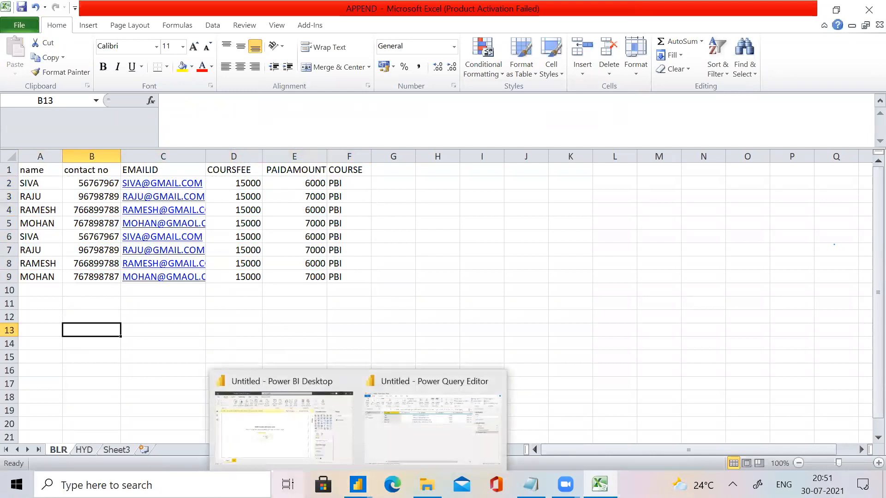
{"action": "left_click", "coordinate": [398, 443]}
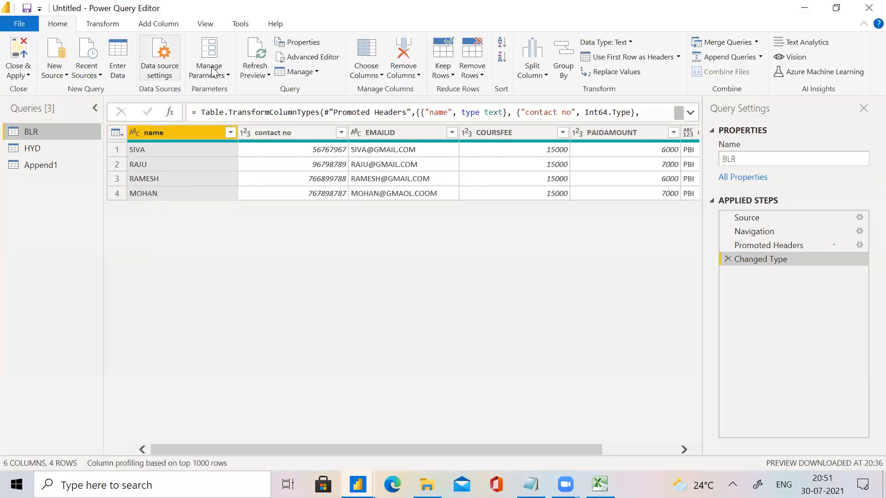
{"action": "left_click", "coordinate": [251, 76]}
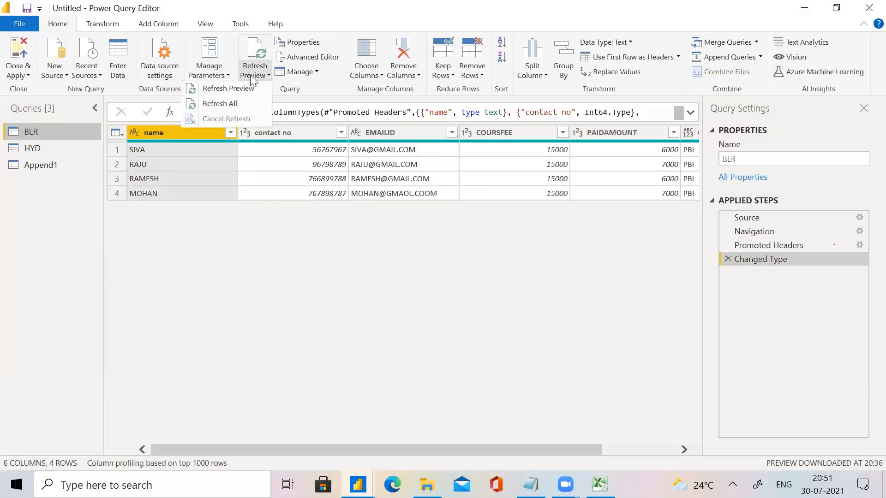
{"action": "left_click", "coordinate": [234, 100]}
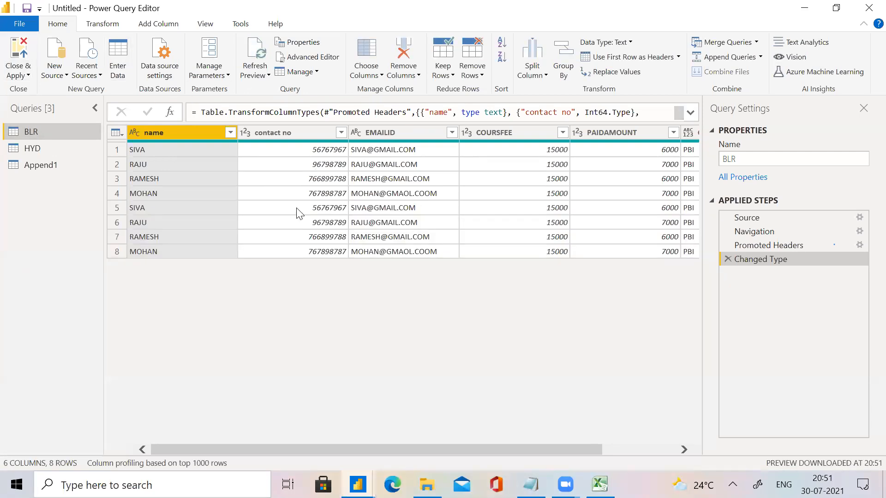
Close the query editor, apply the changes, and check the BLR table's rows in Data view.
{"action": "left_click", "coordinate": [9, 74]}
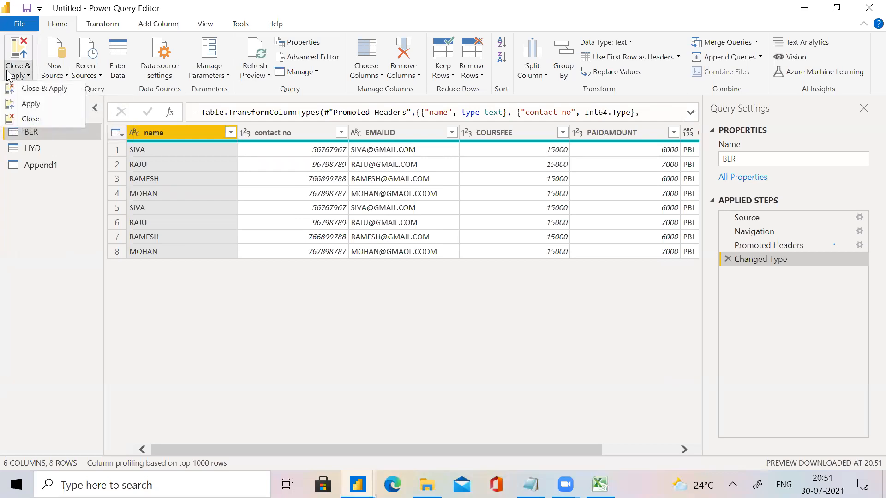
{"action": "left_click", "coordinate": [26, 90]}
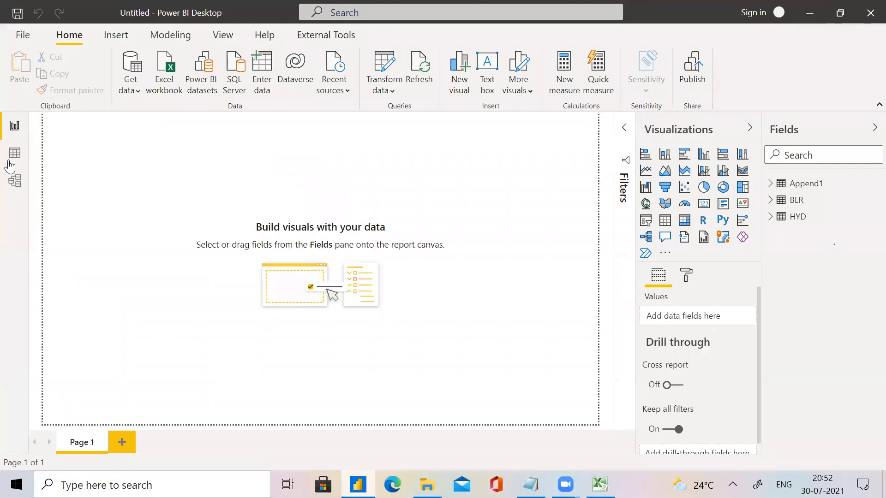
{"action": "left_click", "coordinate": [17, 165]}
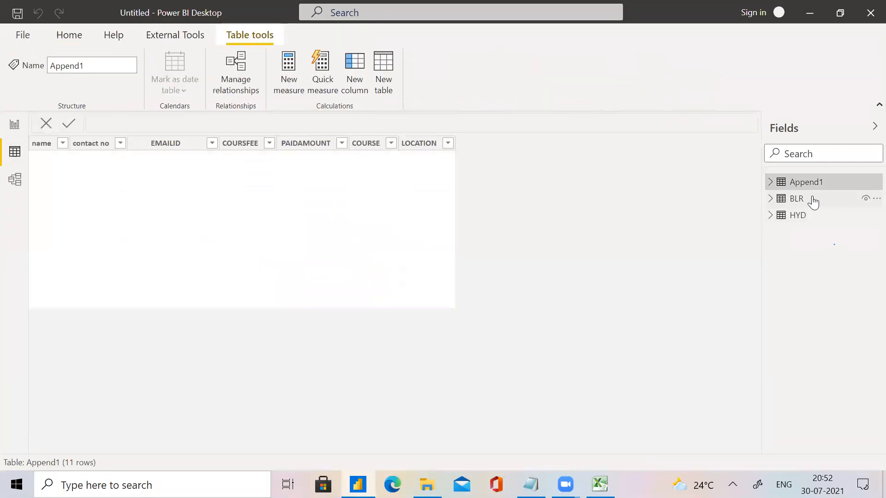
{"action": "left_click", "coordinate": [813, 202]}
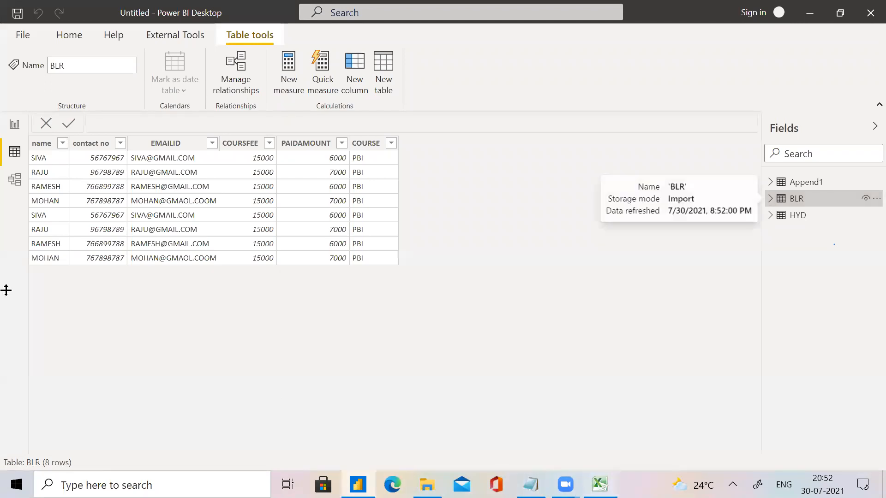
Switch to the APPEND workbook in Excel and paste a copy of BLR rows A2:F9 starting at cell A10.
{"action": "key", "text": "alt+Tab"}
{"action": "left_click", "coordinate": [27, 183]}
{"action": "left_click_drag", "start_coordinate": [26, 184], "coordinate": [328, 282]}
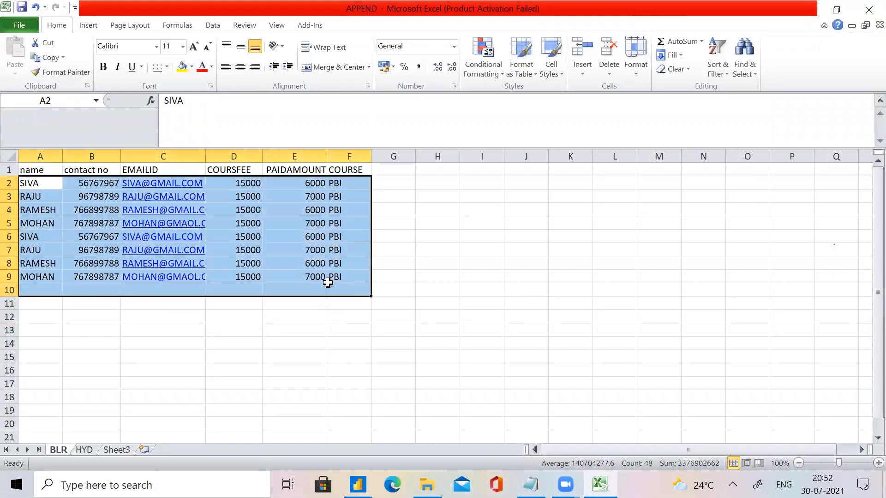
{"action": "left_click_drag", "start_coordinate": [40, 181], "coordinate": [330, 277]}
{"action": "key", "text": "ctrl+c"}
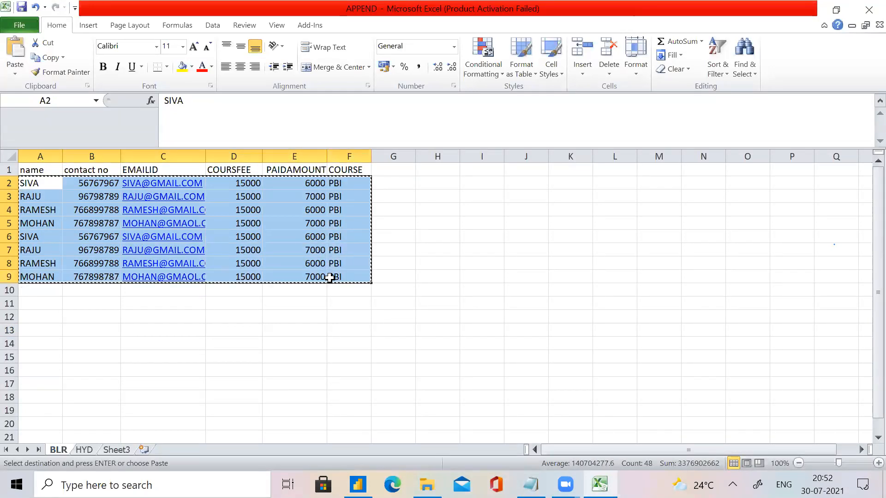
{"action": "left_click", "coordinate": [41, 290]}
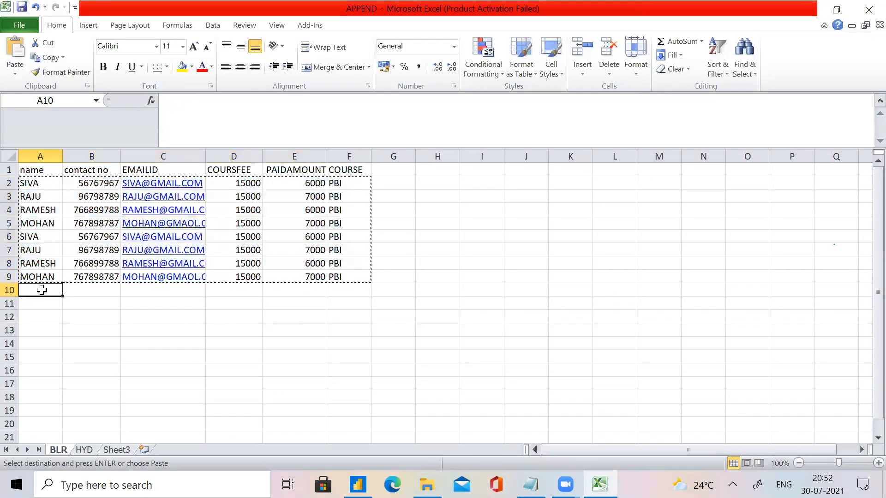
{"action": "key", "text": "ctrl+v"}
{"action": "key", "text": "ctrl"}
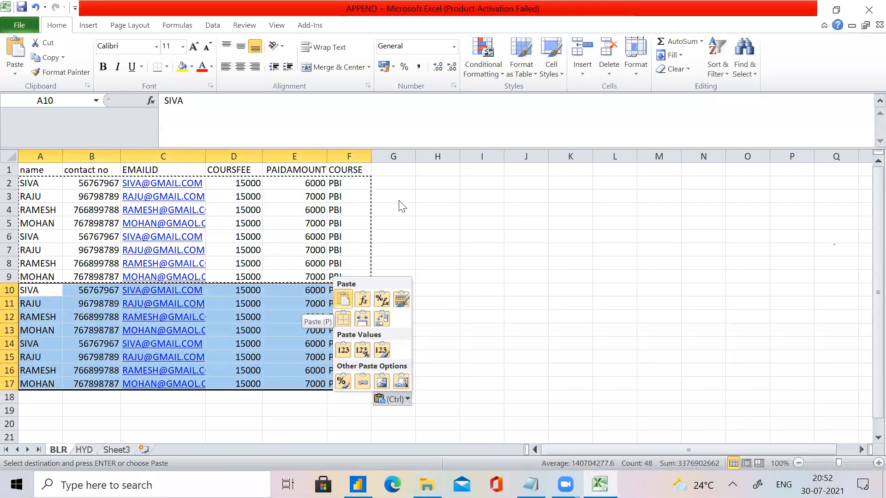
{"action": "key", "text": "Escape"}
{"action": "key", "text": "Escape"}
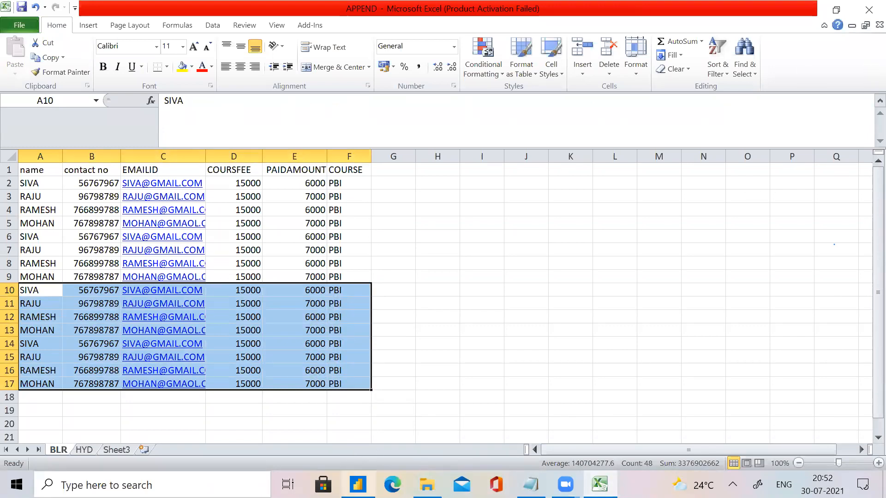
Return to Power BI Desktop, reopen the query editor, and refresh all query previews.
{"action": "left_click", "coordinate": [358, 485]}
{"action": "left_click", "coordinate": [13, 123]}
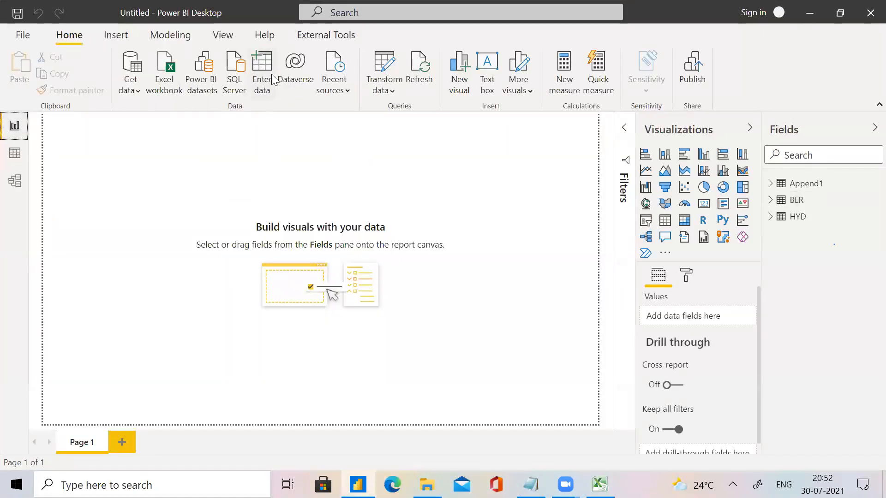
{"action": "left_click", "coordinate": [377, 67]}
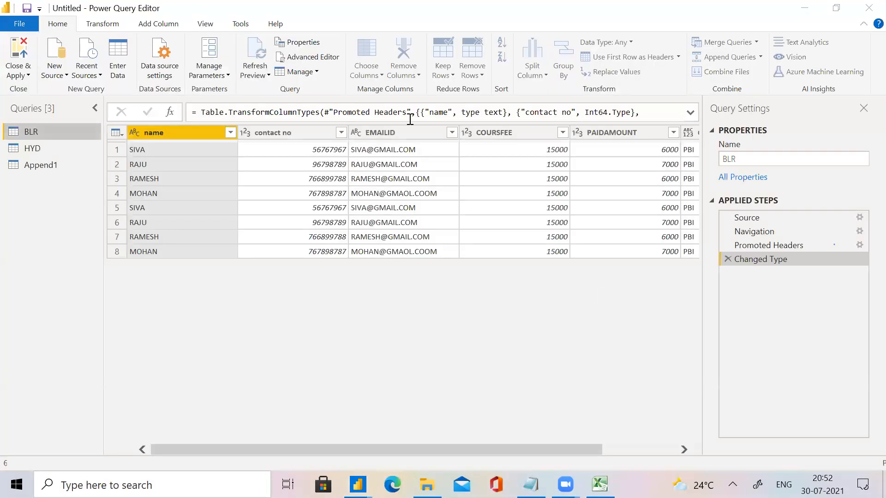
{"action": "left_click", "coordinate": [268, 77]}
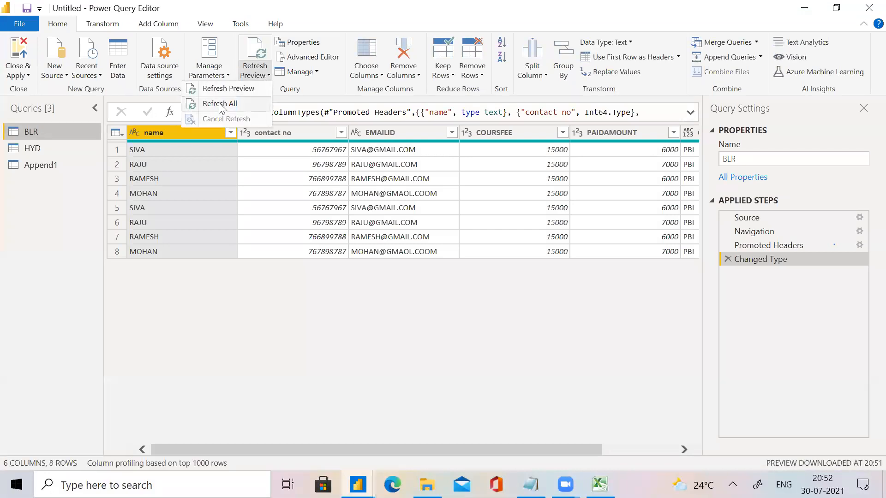
{"action": "left_click", "coordinate": [220, 104]}
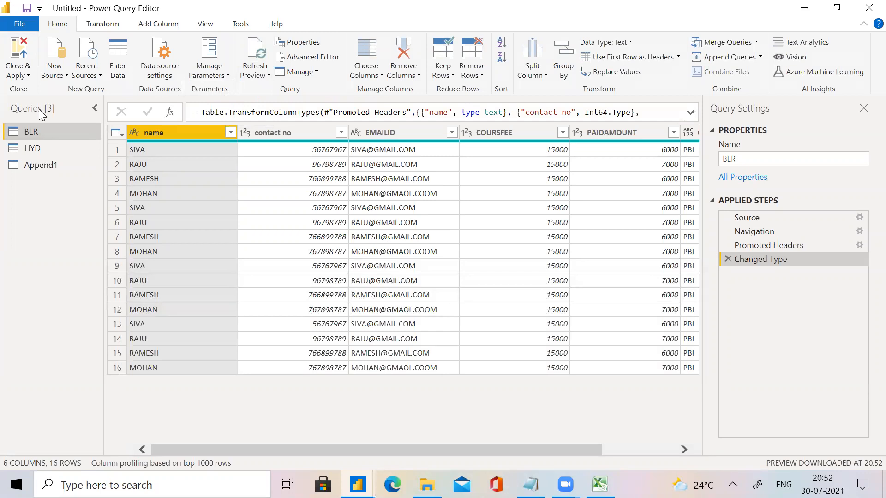
Close and apply the refreshed queries, and examine the BLR table's loaded rows in Data view.
{"action": "left_click", "coordinate": [20, 76]}
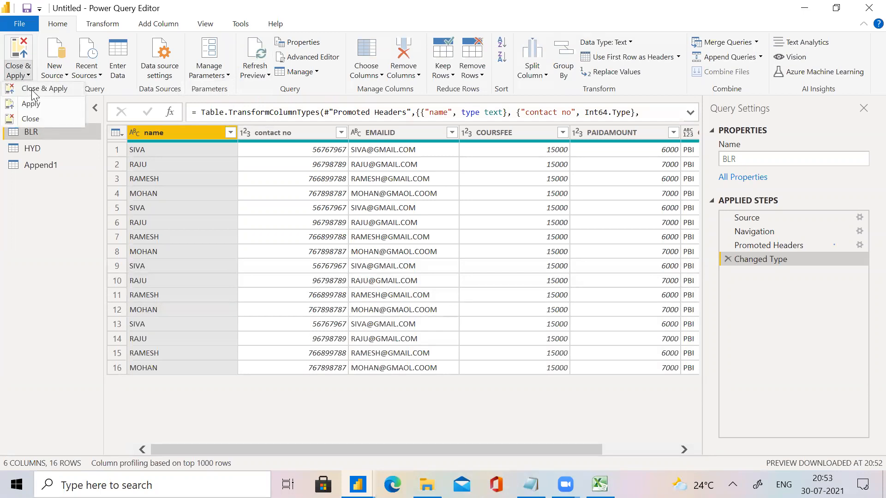
{"action": "left_click", "coordinate": [31, 90]}
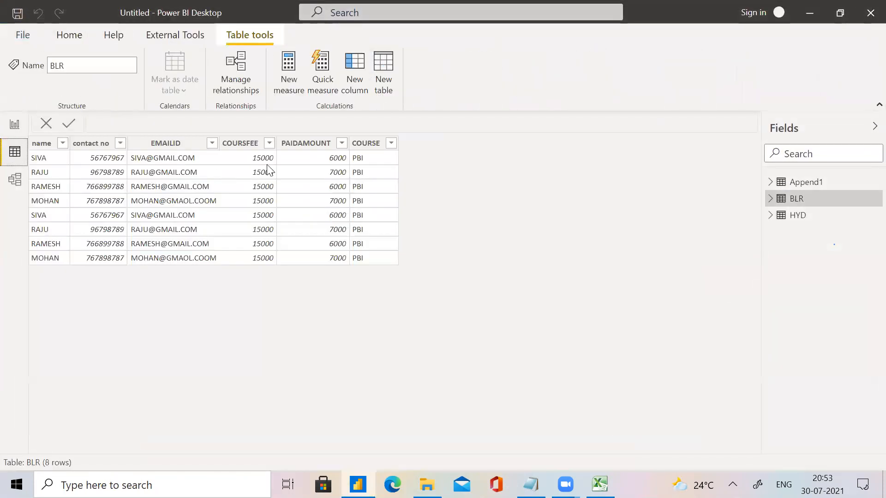
{"action": "left_click", "coordinate": [15, 153]}
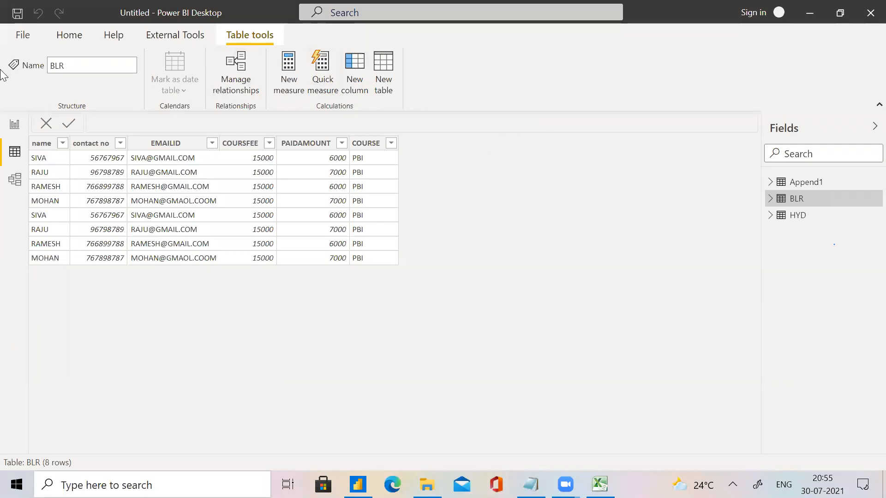
Reopen the query editor and disable load for the BLR query, accepting the removal of its table from the report.
{"action": "left_click", "coordinate": [11, 131]}
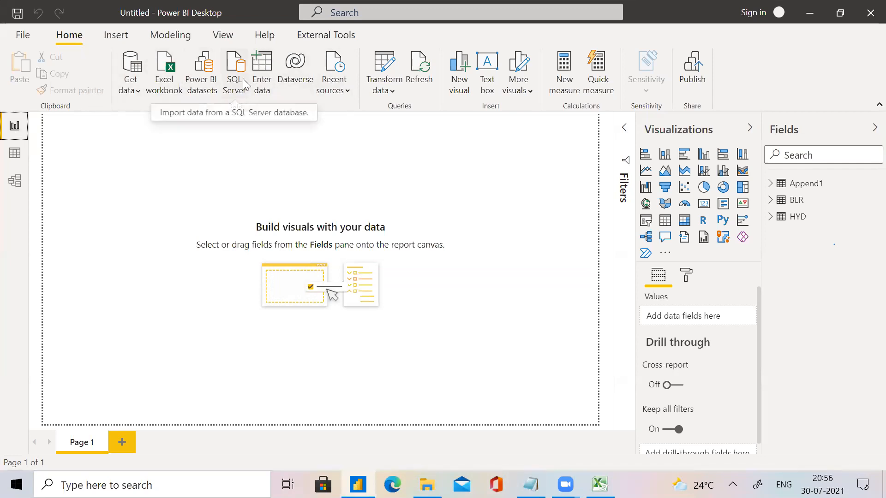
{"action": "left_click", "coordinate": [391, 62]}
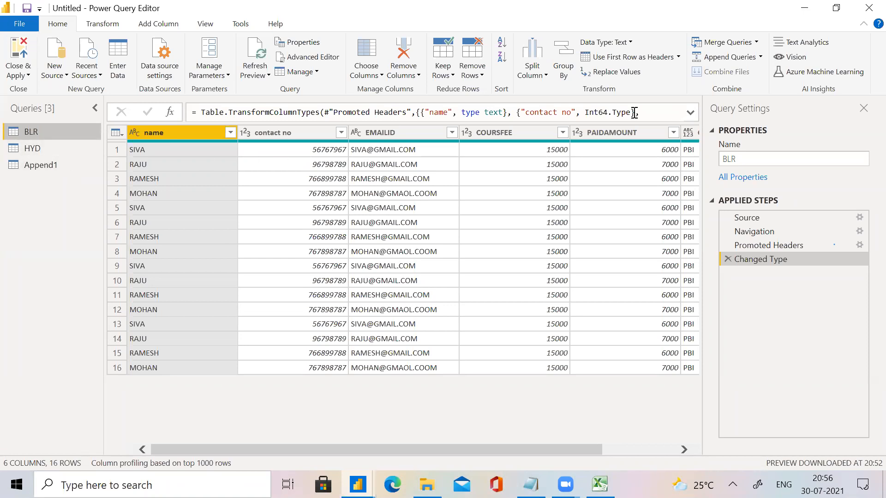
{"action": "left_click", "coordinate": [672, 133]}
{"action": "right_click", "coordinate": [38, 123]}
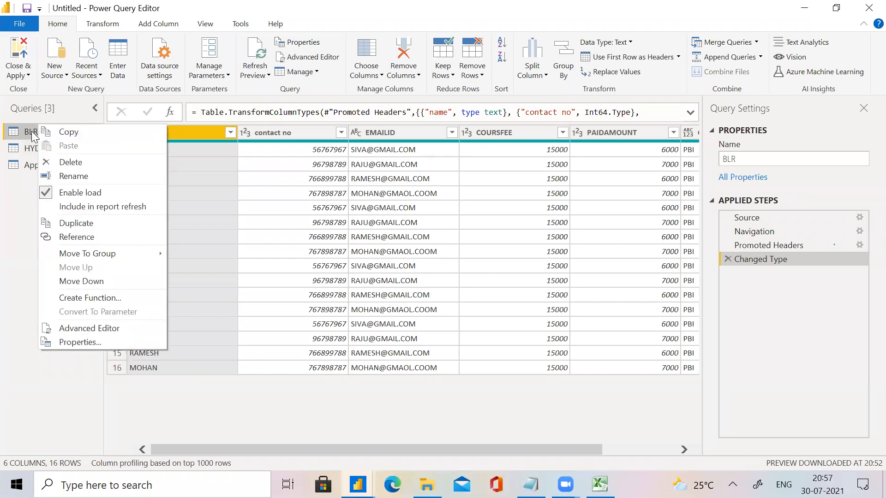
{"action": "left_click", "coordinate": [33, 134]}
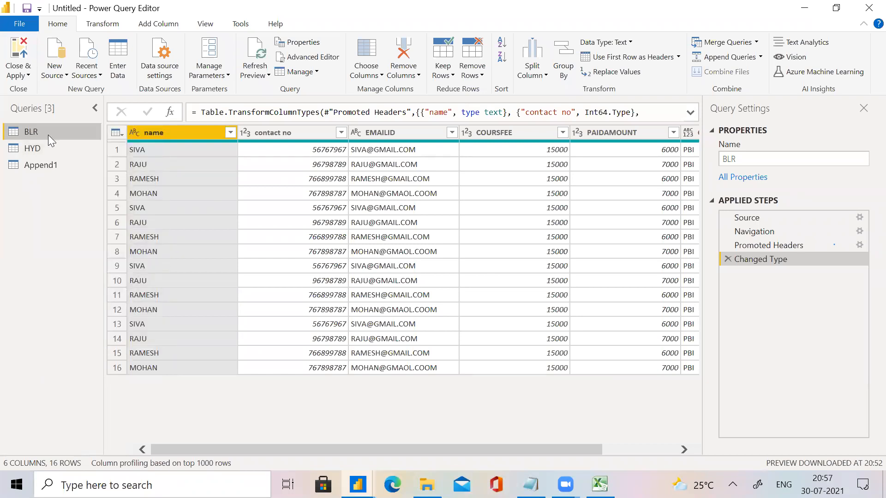
{"action": "right_click", "coordinate": [52, 138]}
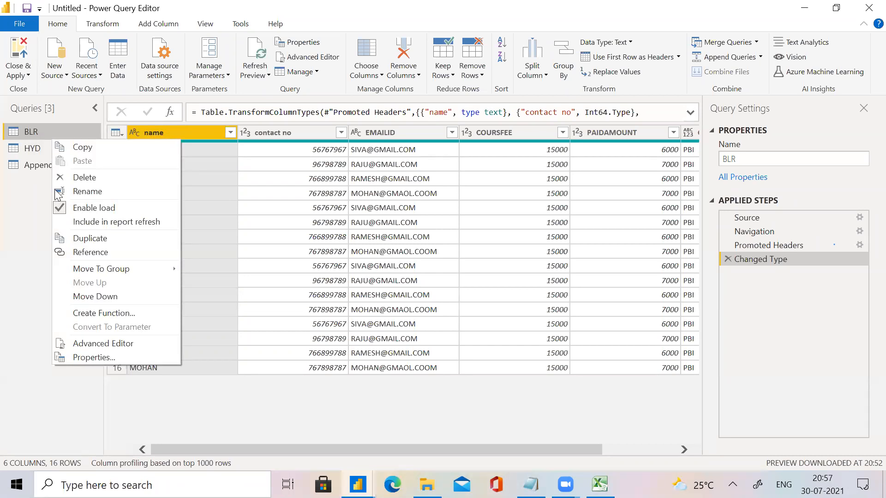
{"action": "left_click", "coordinate": [95, 209]}
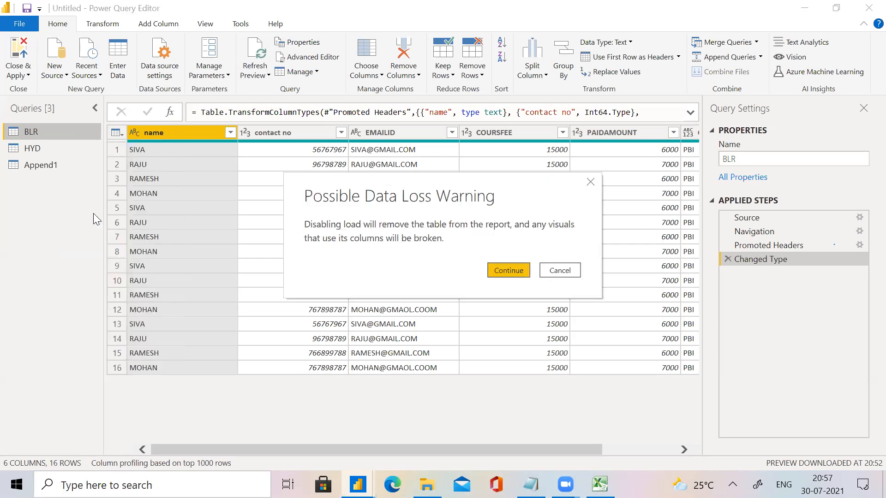
{"action": "left_click", "coordinate": [504, 270]}
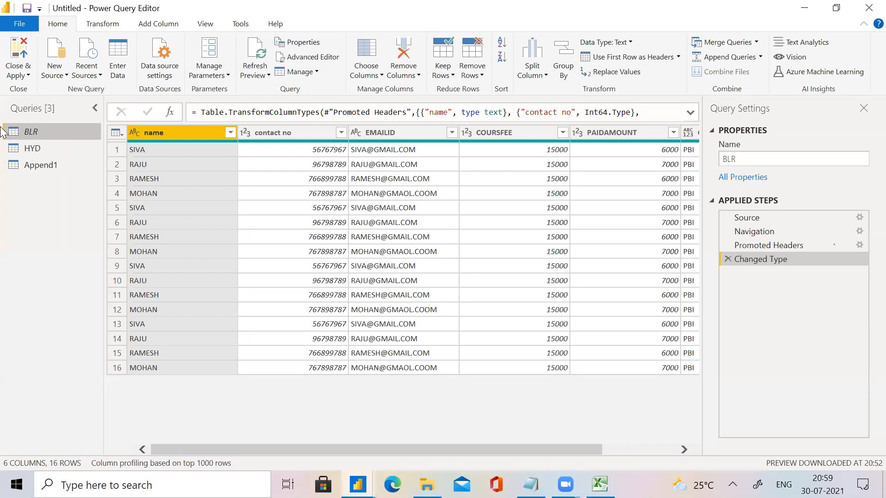
Disable load for the HYD query and accept the removal of its table from the report.
{"action": "left_click", "coordinate": [20, 147]}
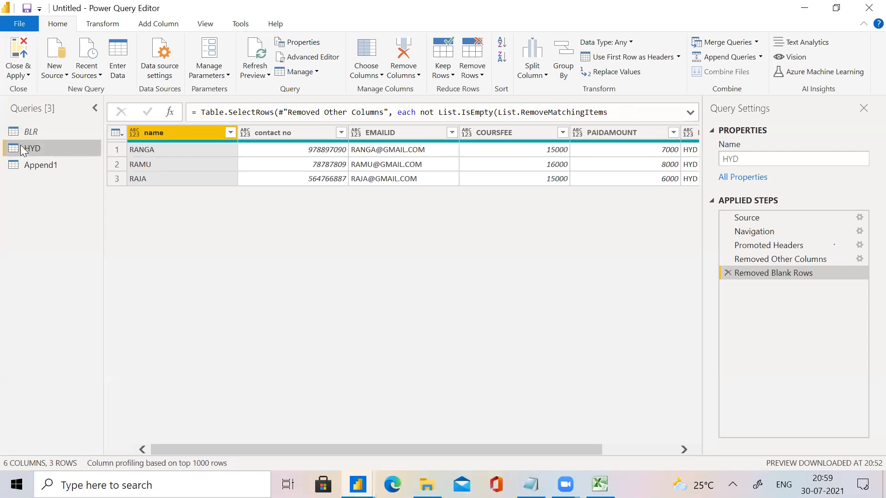
{"action": "right_click", "coordinate": [22, 150]}
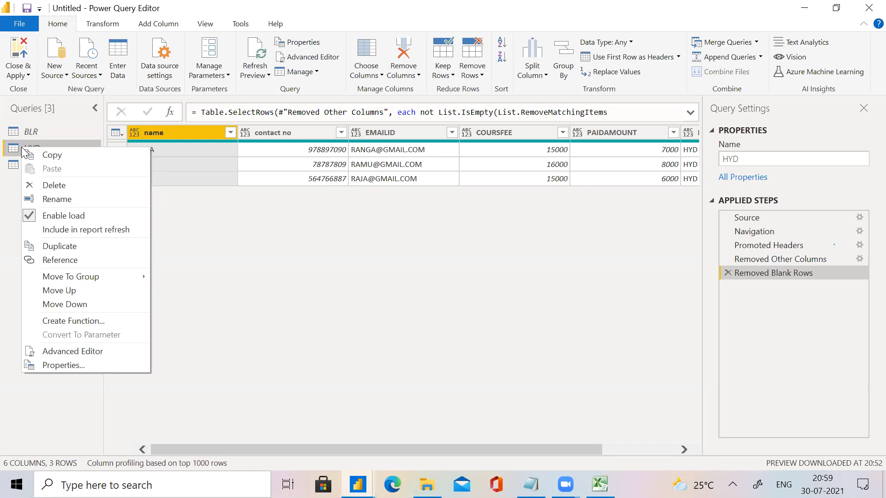
{"action": "left_click", "coordinate": [194, 197]}
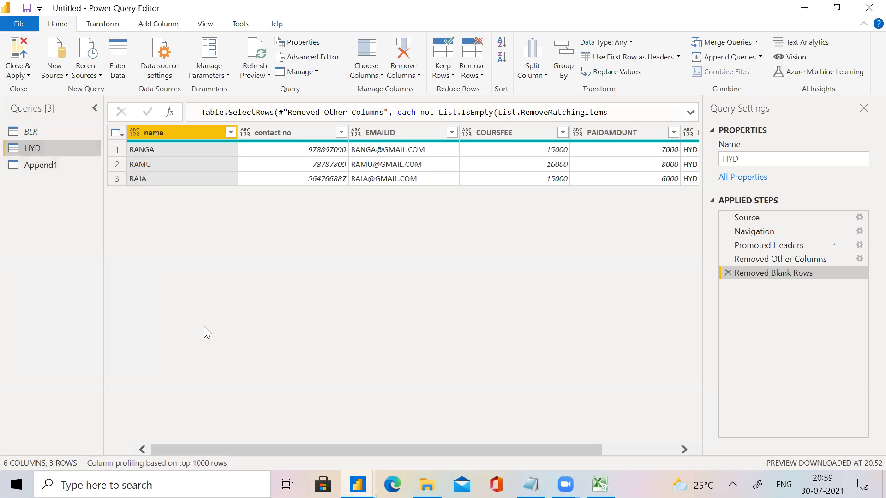
{"action": "right_click", "coordinate": [39, 151]}
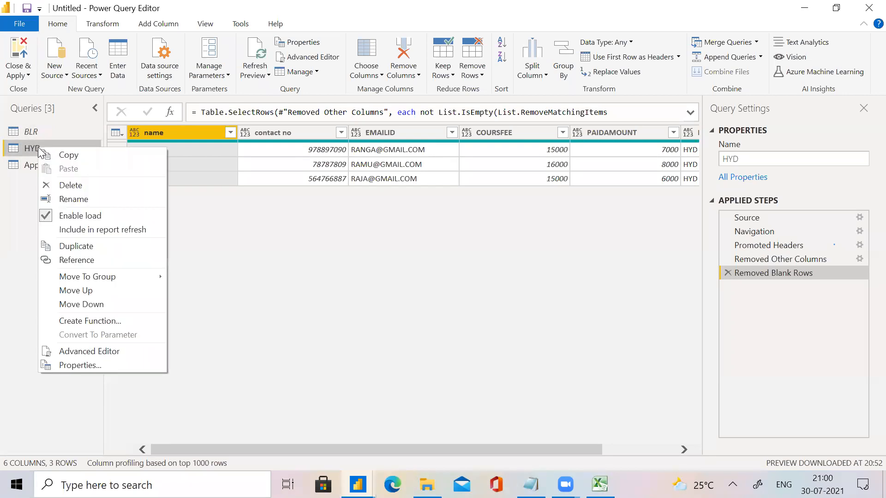
{"action": "left_click", "coordinate": [89, 215]}
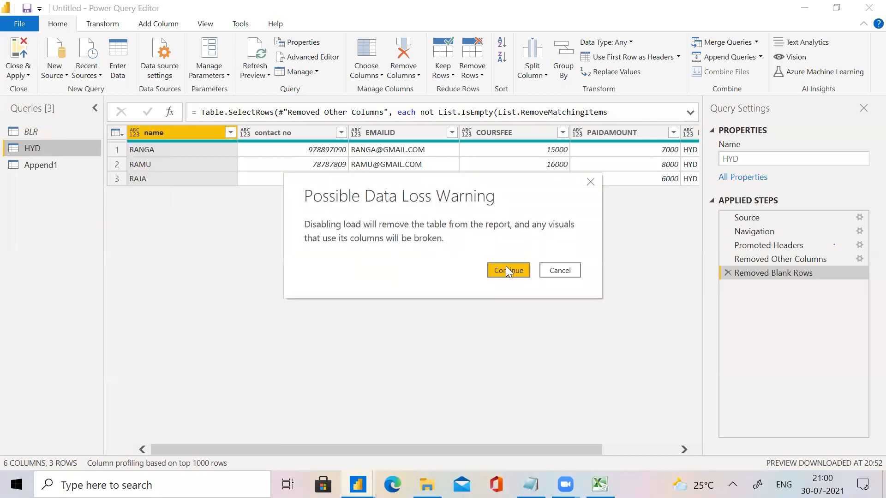
{"action": "left_click", "coordinate": [507, 272]}
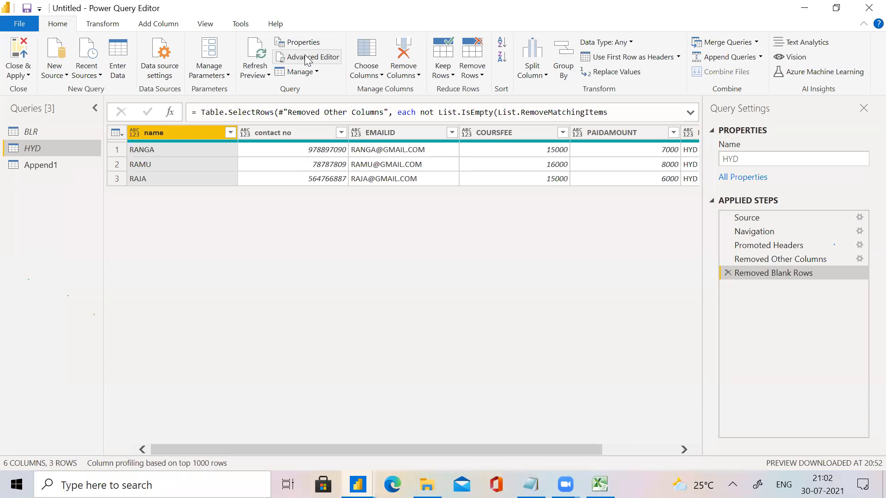
Copy the entire M code of the HYD query from the Advanced Editor and close the editor without changes.
{"action": "left_click", "coordinate": [305, 56]}
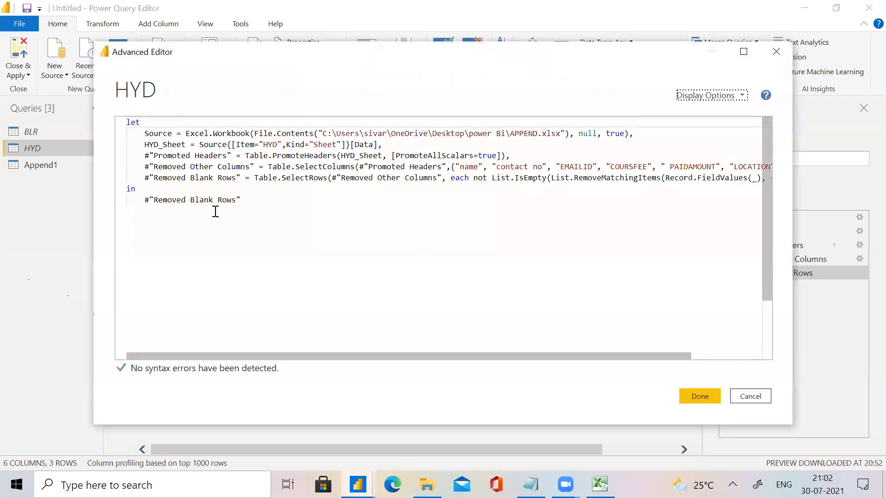
{"action": "left_click", "coordinate": [254, 213]}
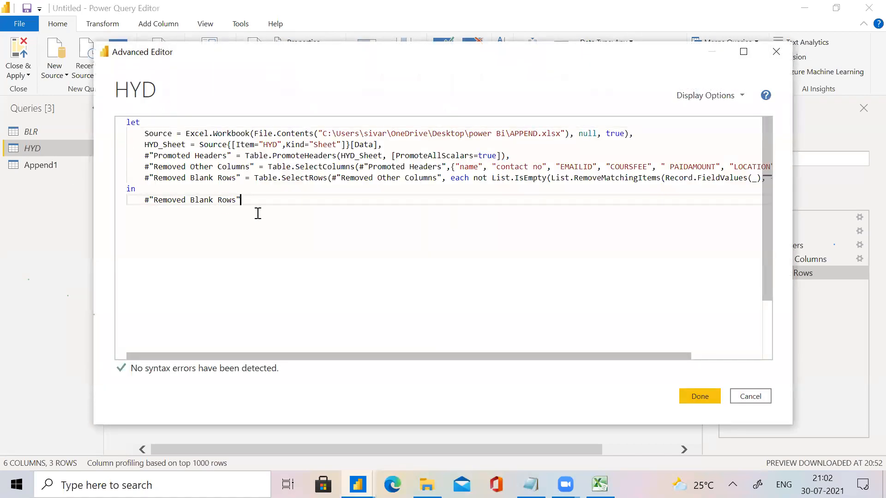
{"action": "left_click_drag", "start_coordinate": [259, 208], "coordinate": [127, 123]}
{"action": "key", "text": "ctrl+c"}
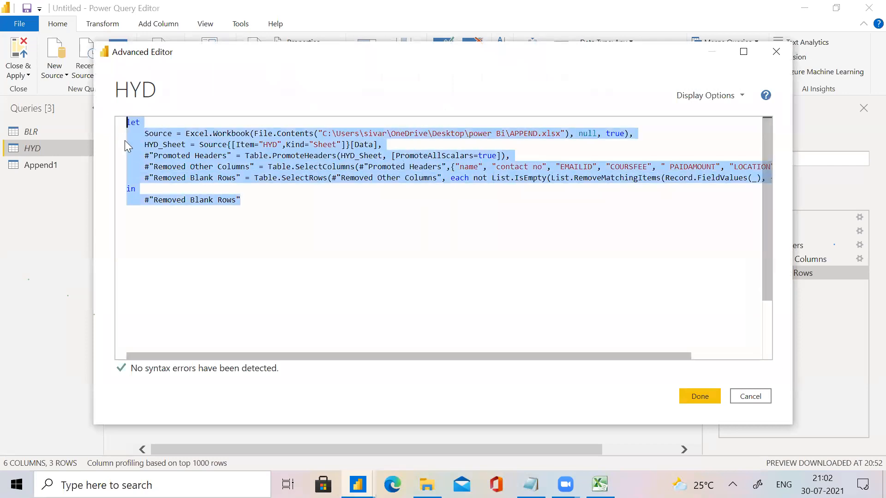
{"action": "key", "text": "alt+Tab"}
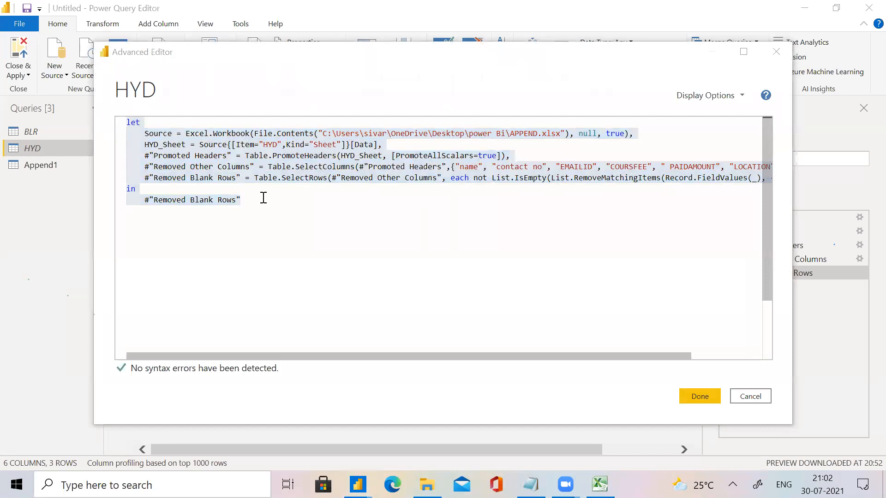
{"action": "left_click", "coordinate": [114, 104]}
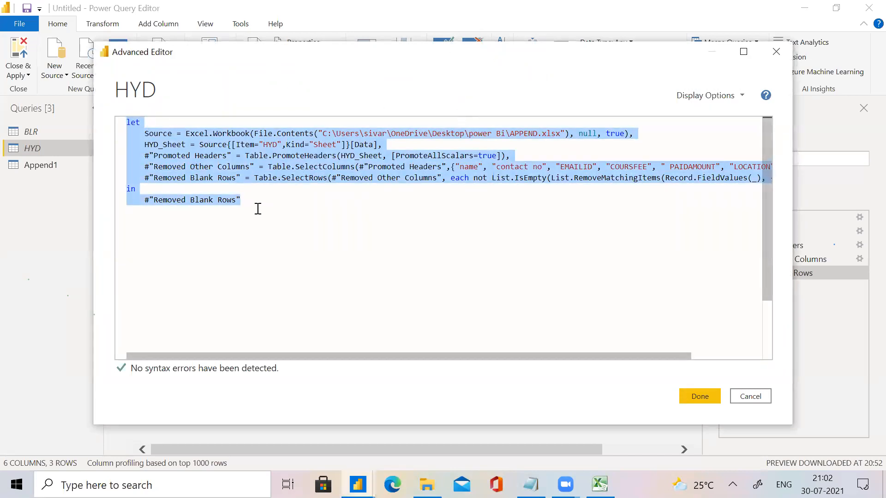
{"action": "left_click", "coordinate": [238, 206]}
{"action": "left_click_drag", "start_coordinate": [254, 208], "coordinate": [135, 146]}
{"action": "left_click_drag", "start_coordinate": [102, 113], "coordinate": [99, 111]}
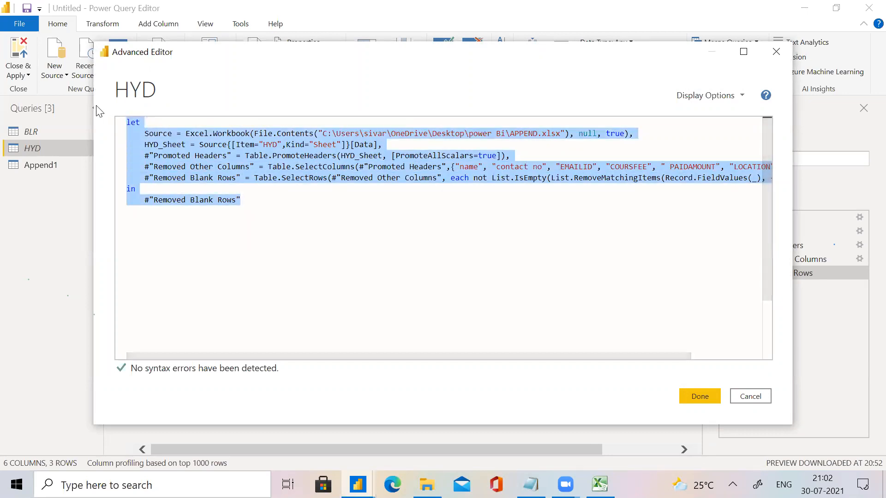
{"action": "left_click", "coordinate": [455, 23]}
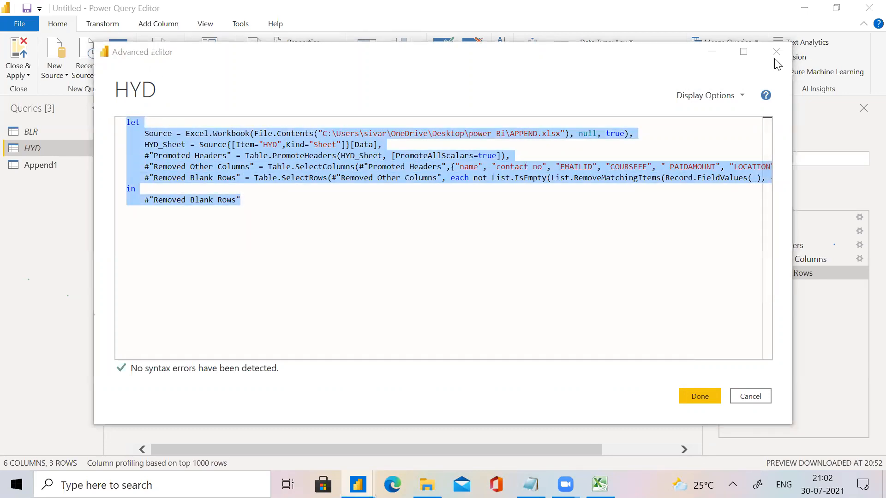
{"action": "key", "text": "Escape"}
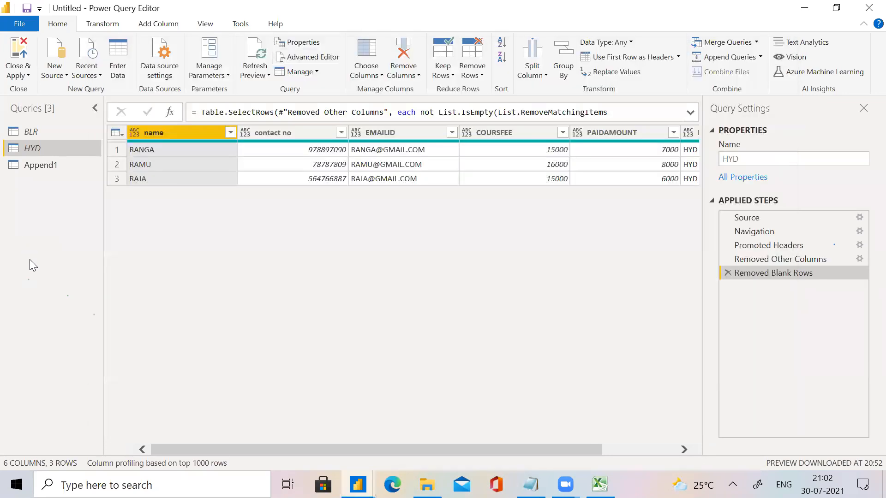
Create a new blank query in the queries list.
{"action": "right_click", "coordinate": [53, 216]}
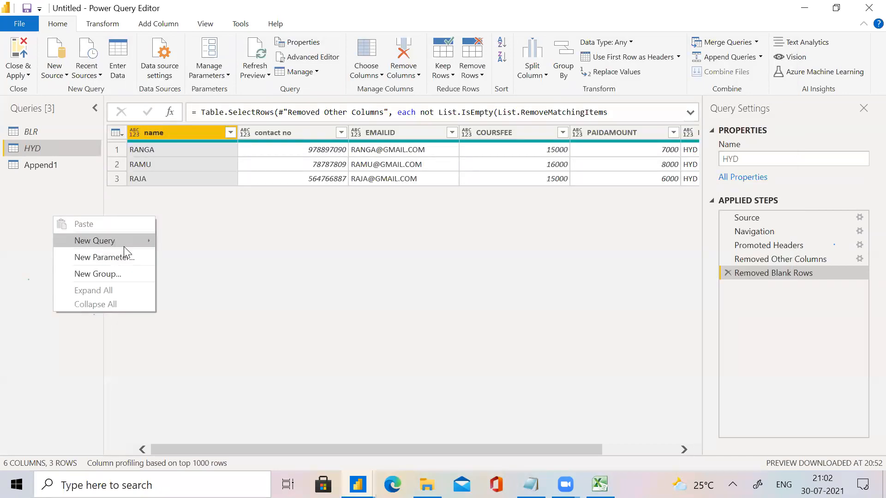
{"action": "mouse_move", "coordinate": [123, 246]}
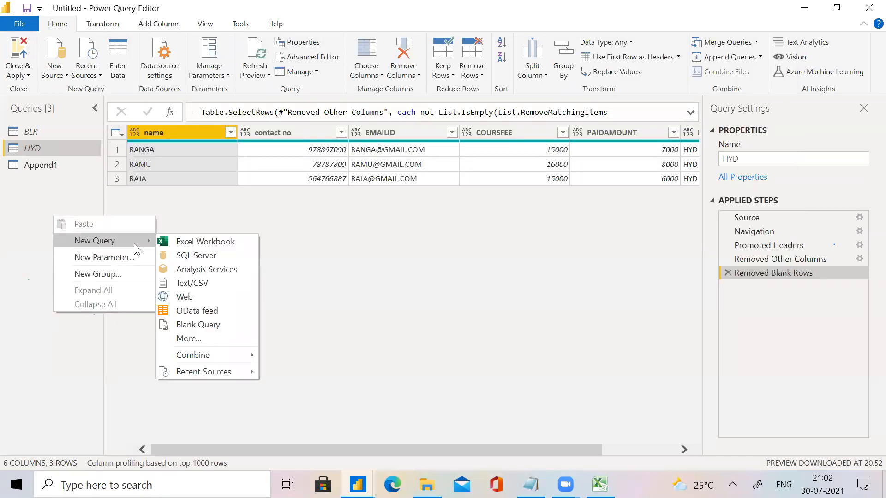
{"action": "left_click", "coordinate": [220, 325]}
{"action": "key", "text": "ctrl+a"}
{"action": "left_click_drag", "start_coordinate": [128, 184], "coordinate": [49, 197]}
{"action": "left_click", "coordinate": [33, 294]}
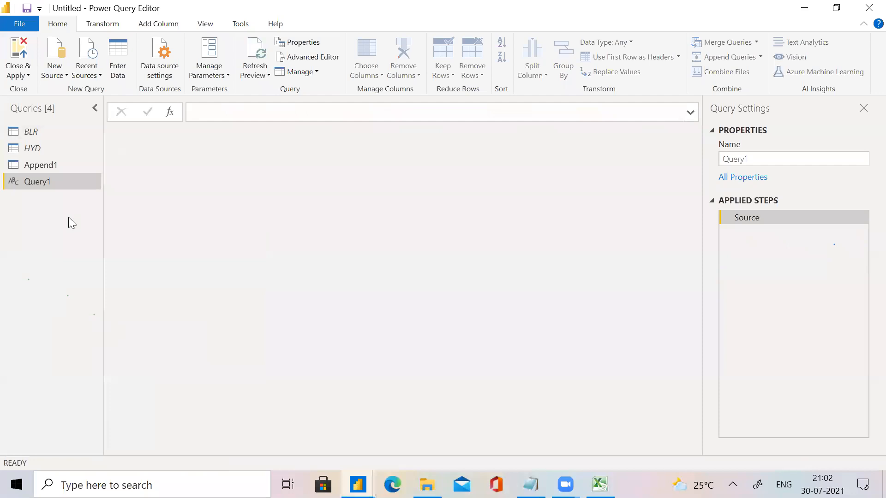
Replace all of the blank query's default M code with the copied HYD code and apply it.
{"action": "left_click", "coordinate": [312, 57]}
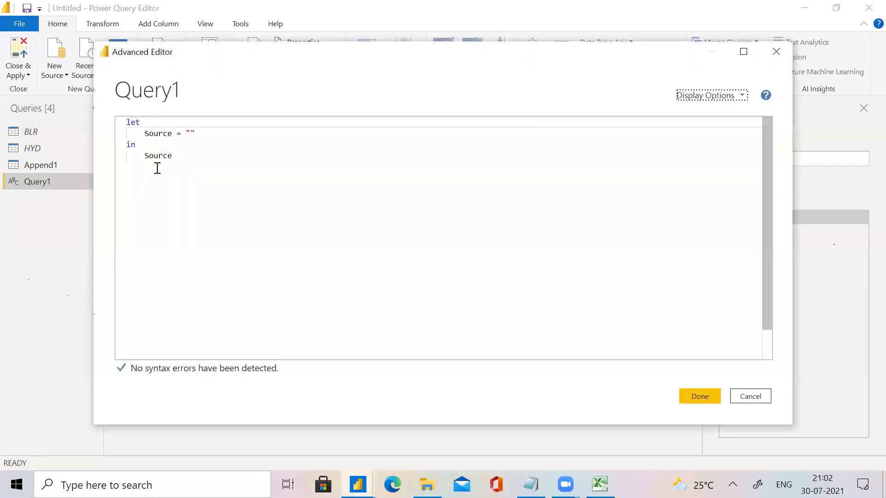
{"action": "scroll", "coordinate": [157, 168], "scroll_direction": "down", "scroll_amount": 1}
{"action": "left_click_drag", "start_coordinate": [224, 166], "coordinate": [39, 77]}
{"action": "key", "text": "Delete"}
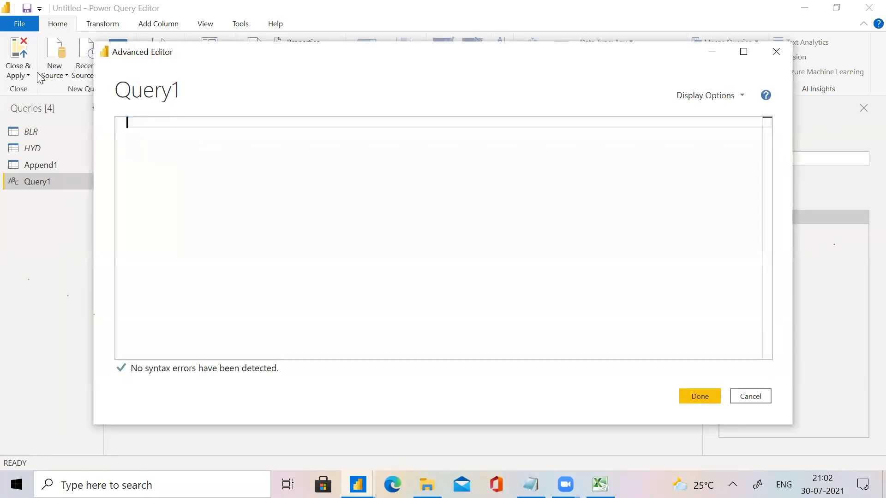
{"action": "key", "text": "ctrl+v"}
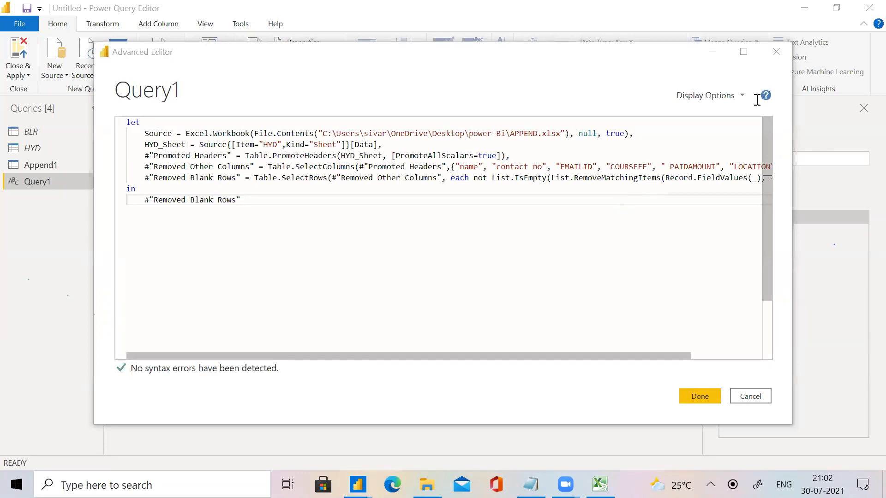
{"action": "left_click", "coordinate": [702, 390]}
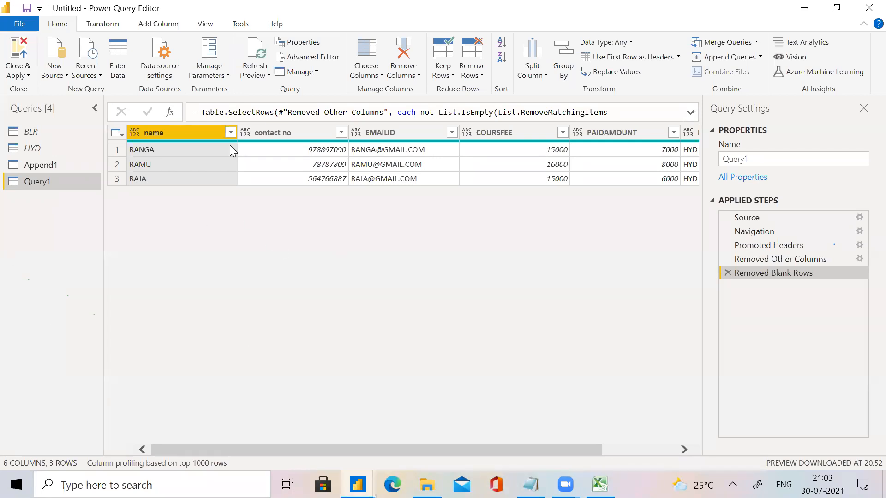
Reopen Query1's M code and examine its let steps and the step name returned after in.
{"action": "left_click", "coordinate": [331, 58]}
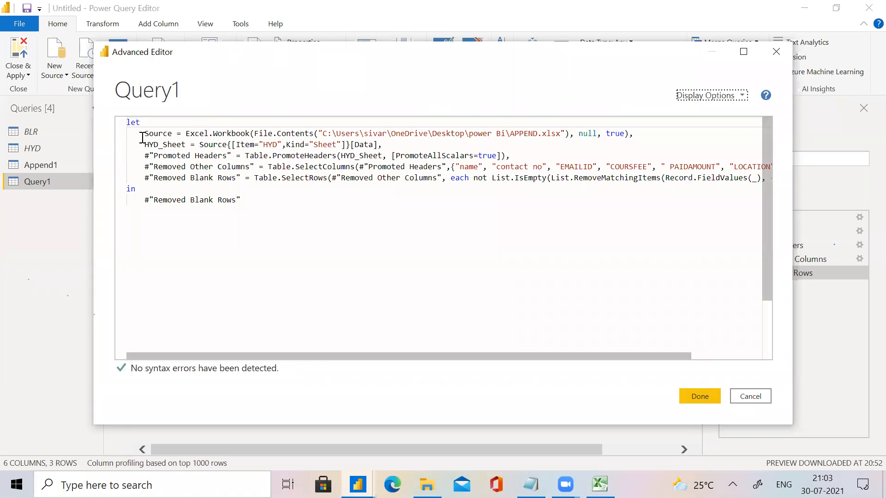
{"action": "left_click_drag", "start_coordinate": [141, 134], "coordinate": [429, 184]}
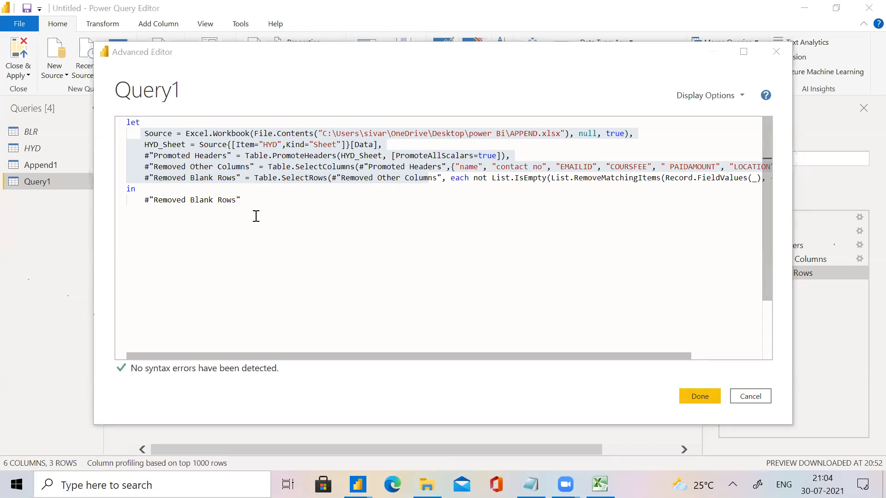
{"action": "left_click", "coordinate": [145, 202]}
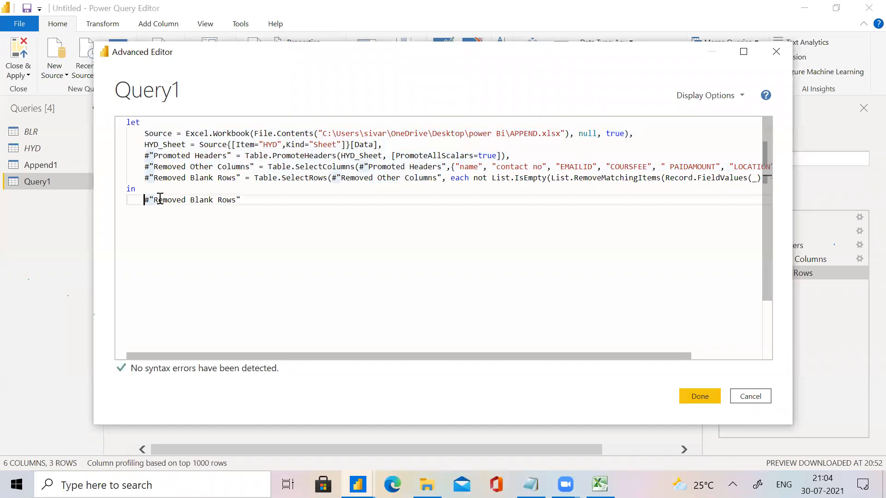
{"action": "mouse_move", "coordinate": [160, 198]}
{"action": "left_click_drag", "start_coordinate": [236, 180], "coordinate": [140, 179]}
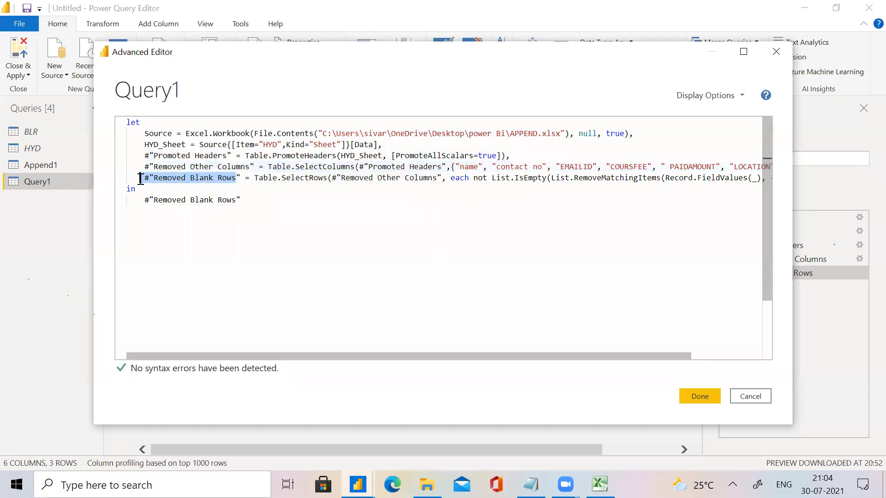
{"action": "left_click_drag", "start_coordinate": [259, 212], "coordinate": [147, 201]}
{"action": "left_click", "coordinate": [147, 200]}
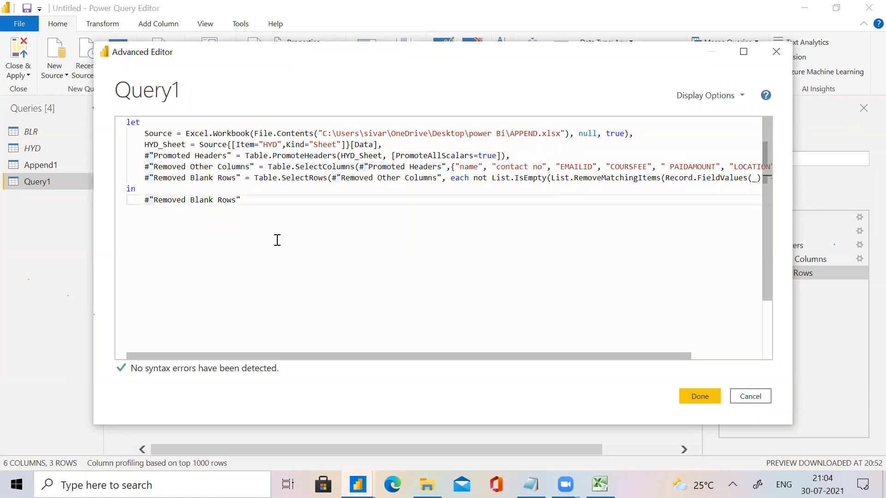
Make Query1's code return the #"Removed Other Columns" step after in, and apply the change.
{"action": "left_click_drag", "start_coordinate": [142, 166], "coordinate": [259, 168]}
{"action": "key", "text": "ctrl+c"}
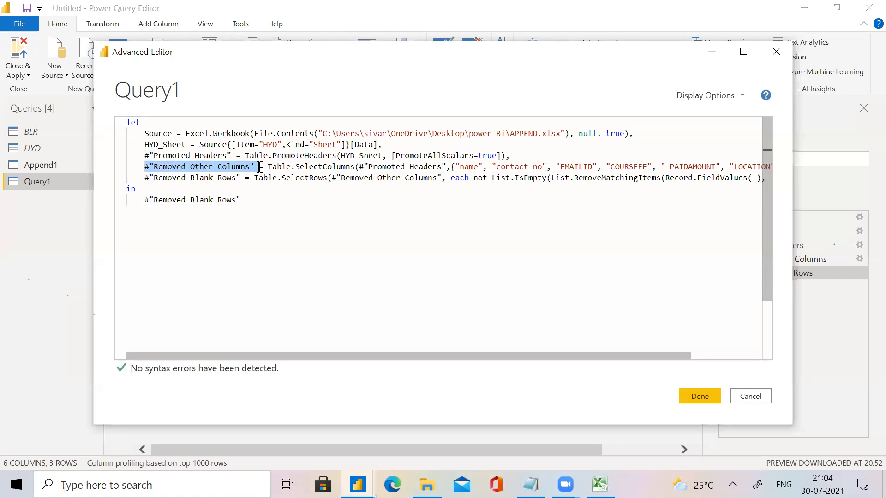
{"action": "left_click", "coordinate": [145, 206]}
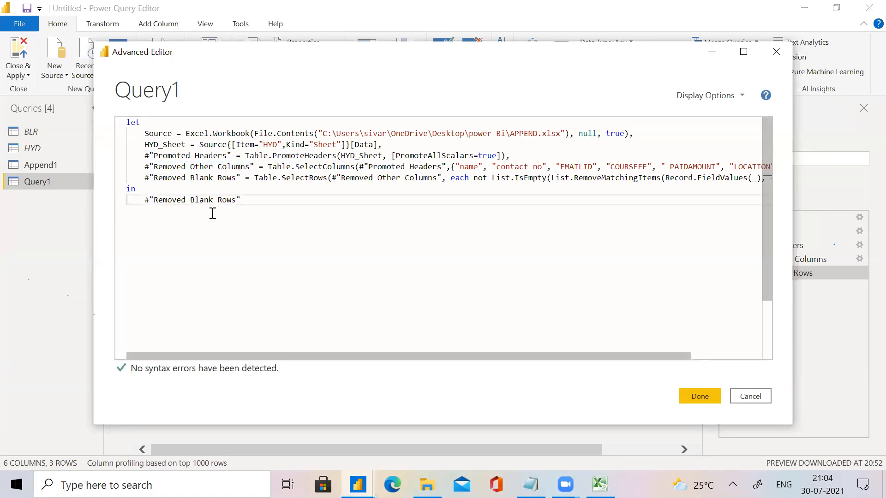
{"action": "left_click_drag", "start_coordinate": [238, 205], "coordinate": [117, 208]}
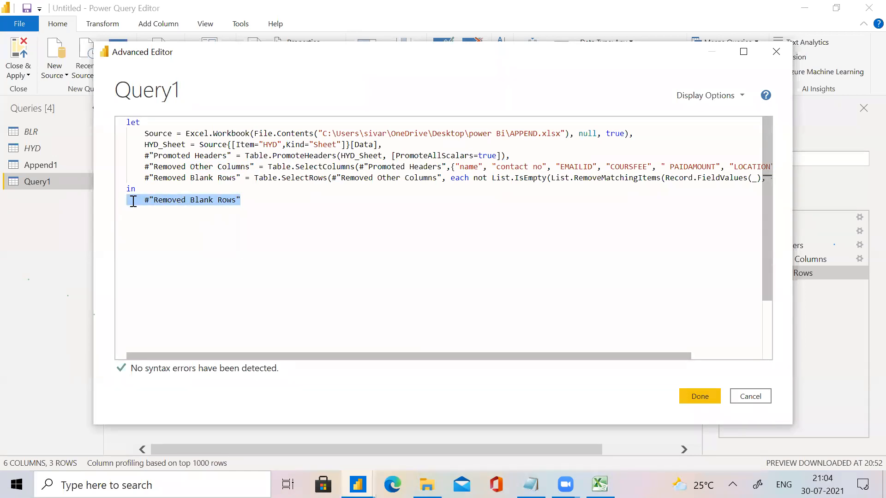
{"action": "key", "text": "ctrl+v"}
{"action": "left_click", "coordinate": [700, 398]}
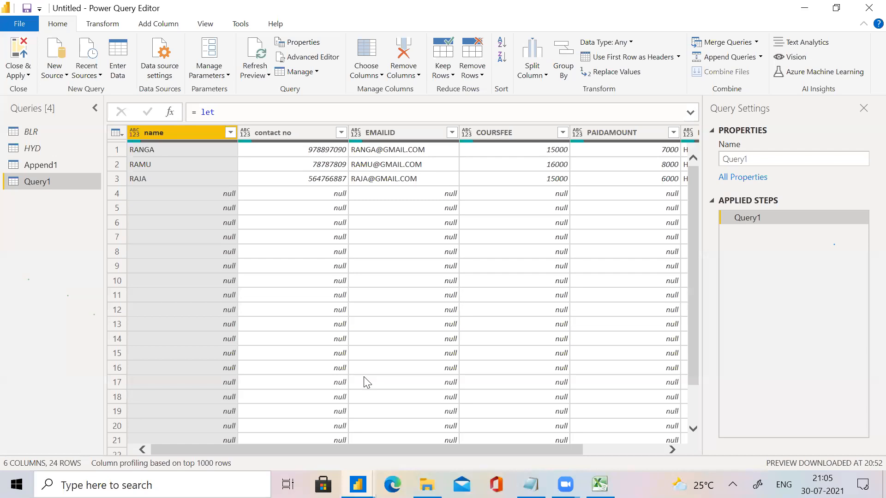
Set the expression after in back to #"Removed Blank Rows" in Query1's M code and apply it.
{"action": "left_click", "coordinate": [321, 64]}
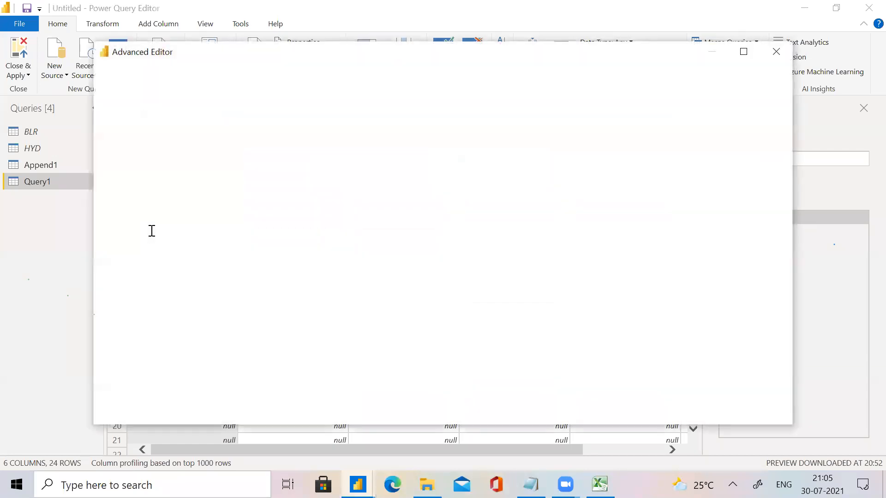
{"action": "left_click_drag", "start_coordinate": [241, 178], "coordinate": [143, 178]}
{"action": "key", "text": "ctrl+c"}
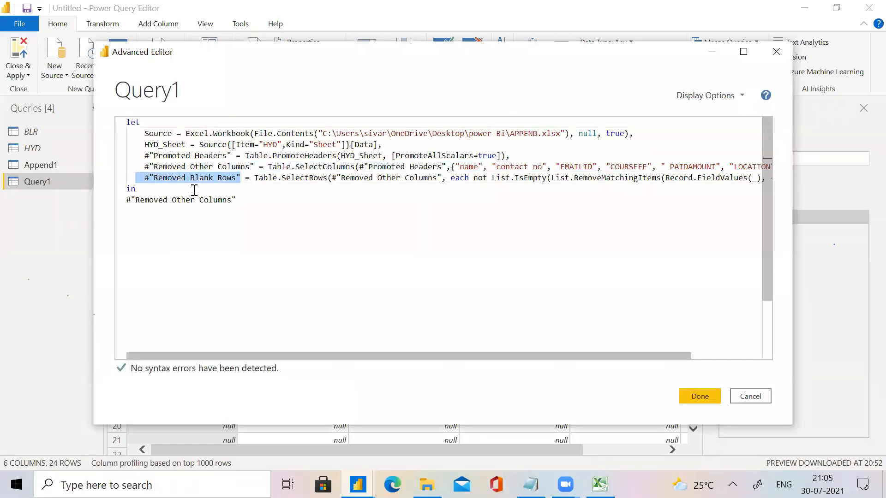
{"action": "left_click", "coordinate": [236, 199]}
{"action": "left_click_drag", "start_coordinate": [236, 200], "coordinate": [126, 200]}
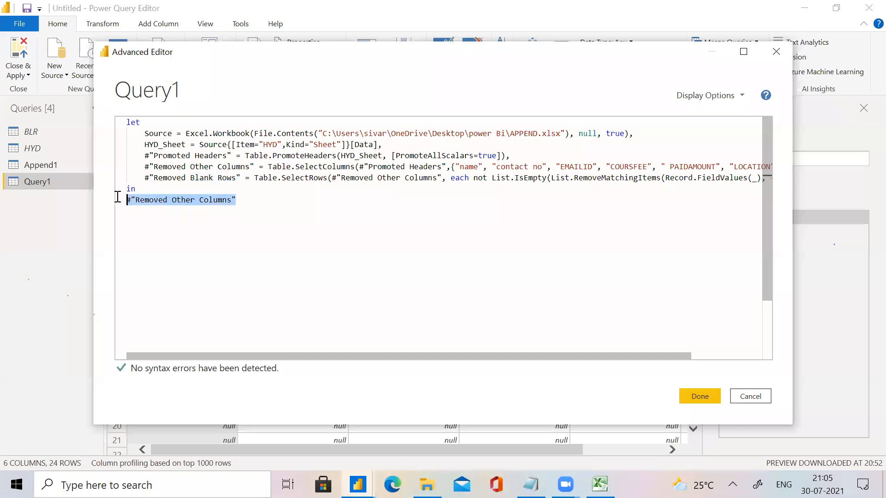
{"action": "key", "text": "ctrl+v"}
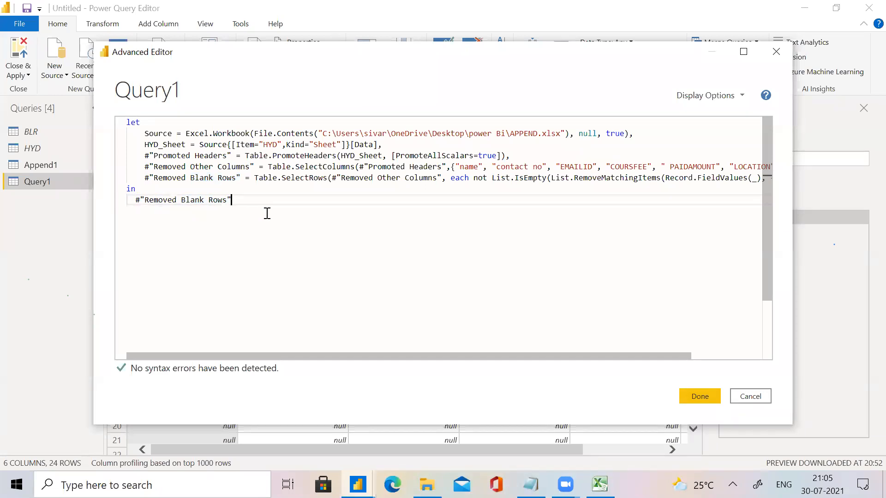
{"action": "left_click", "coordinate": [697, 397]}
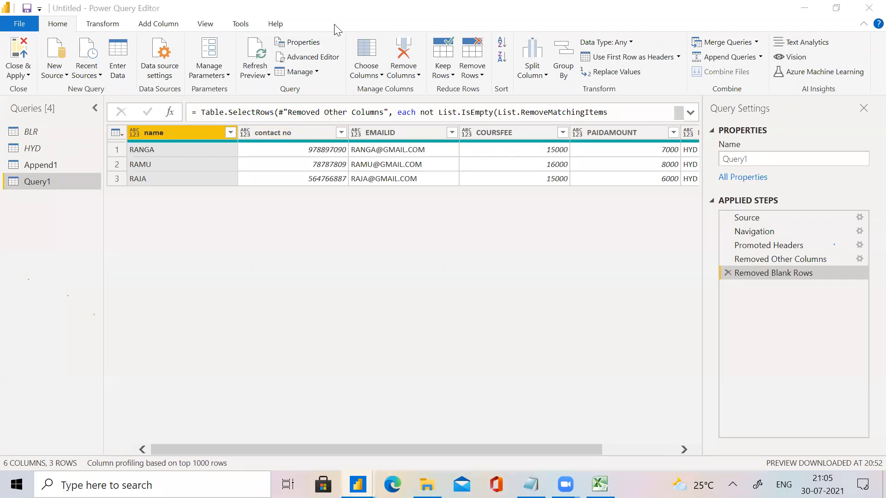
Open Query1's M code in the Advanced Editor and examine the Source and HYD_Sheet lines.
{"action": "left_click", "coordinate": [315, 60]}
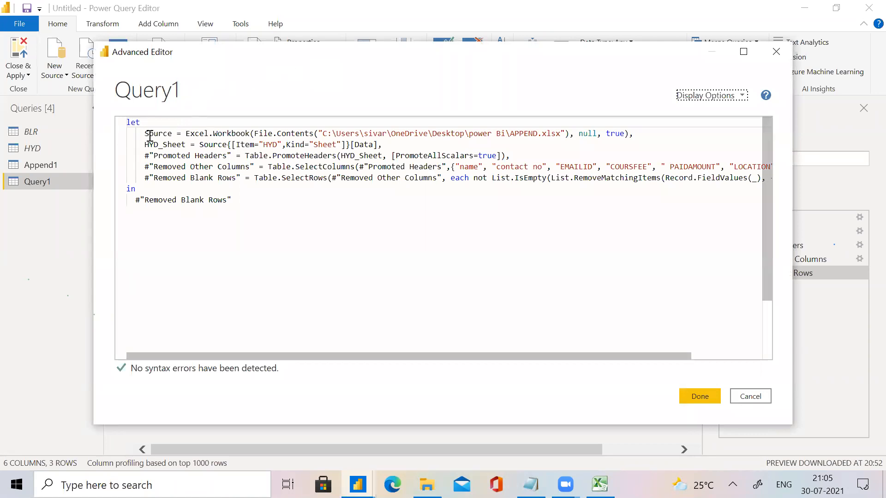
{"action": "left_click_drag", "start_coordinate": [144, 134], "coordinate": [528, 146]}
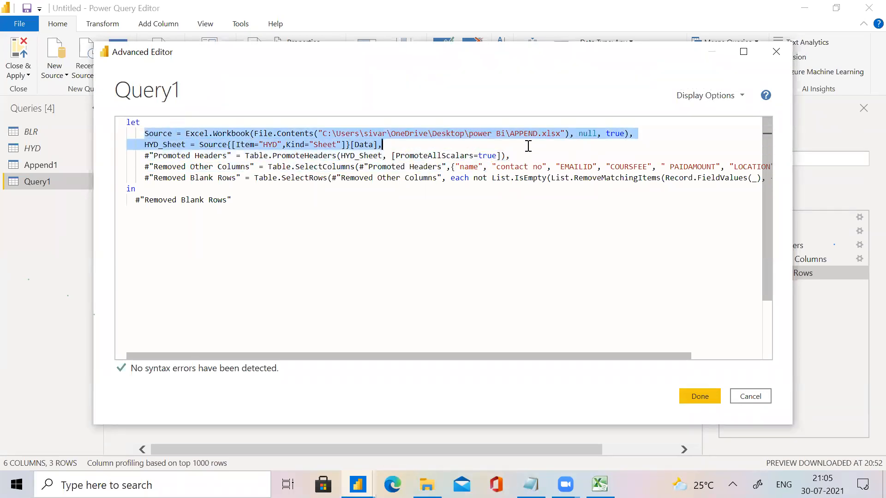
{"action": "left_click", "coordinate": [209, 172]}
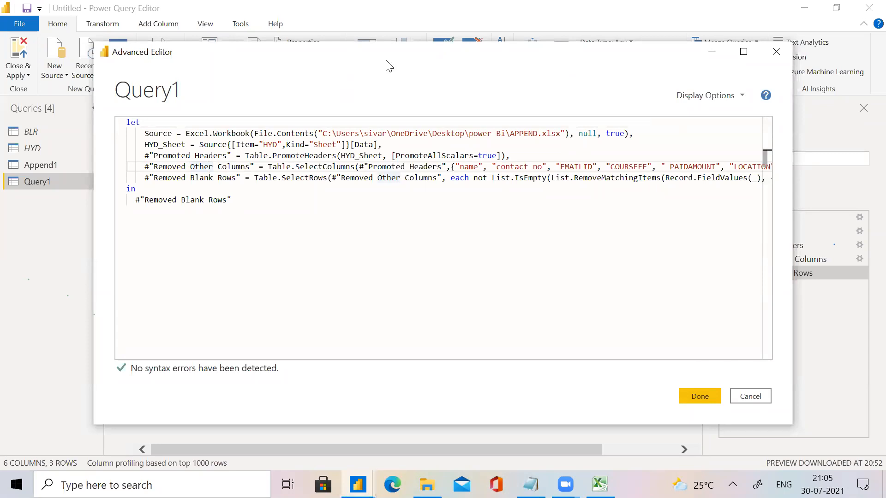
Examine the #"Removed Blank Rows" line: its step name, Table.SelectRows function, previous-step reference and each not List.IsEmpty condition.
{"action": "left_click_drag", "start_coordinate": [389, 66], "coordinate": [281, 54]}
{"action": "left_click_drag", "start_coordinate": [34, 167], "coordinate": [135, 166]}
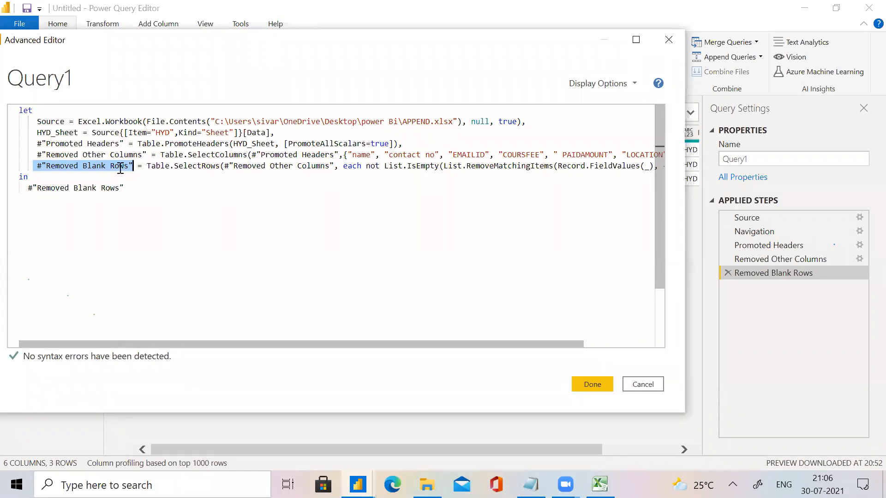
{"action": "left_click", "coordinate": [33, 166]}
{"action": "left_click_drag", "start_coordinate": [83, 166], "coordinate": [221, 166]}
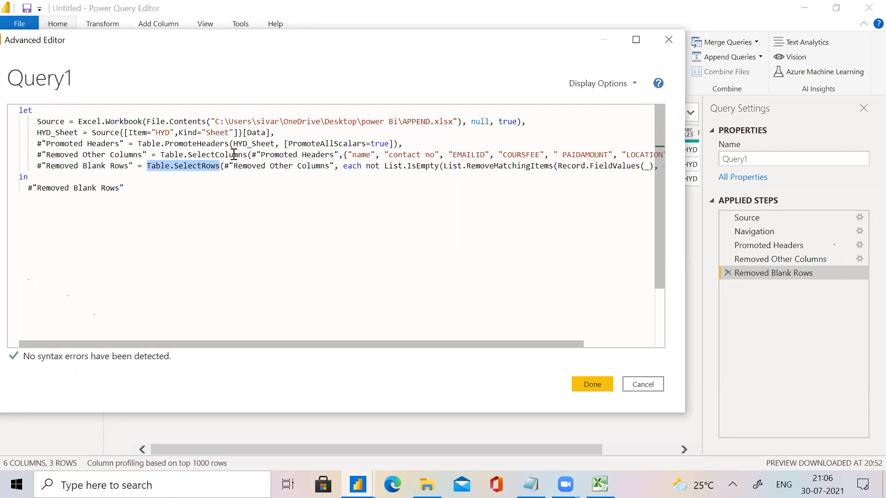
{"action": "left_click_drag", "start_coordinate": [224, 166], "coordinate": [339, 166]}
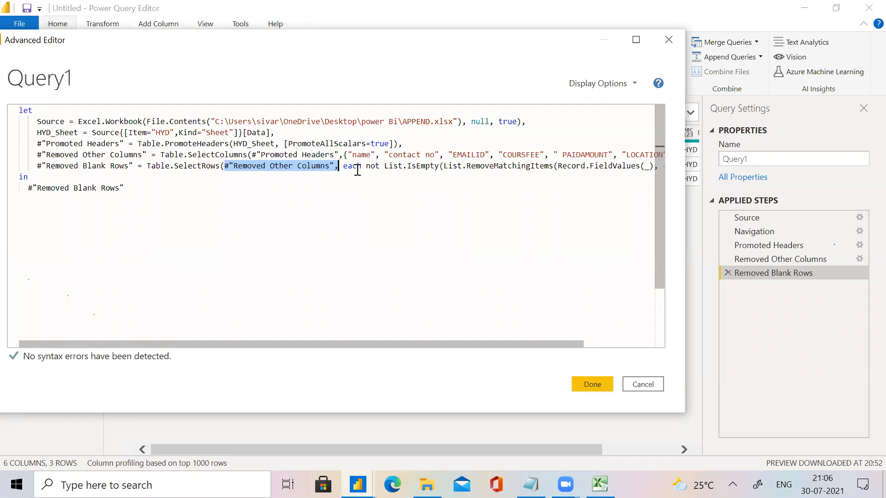
{"action": "left_click_drag", "start_coordinate": [344, 166], "coordinate": [649, 167]}
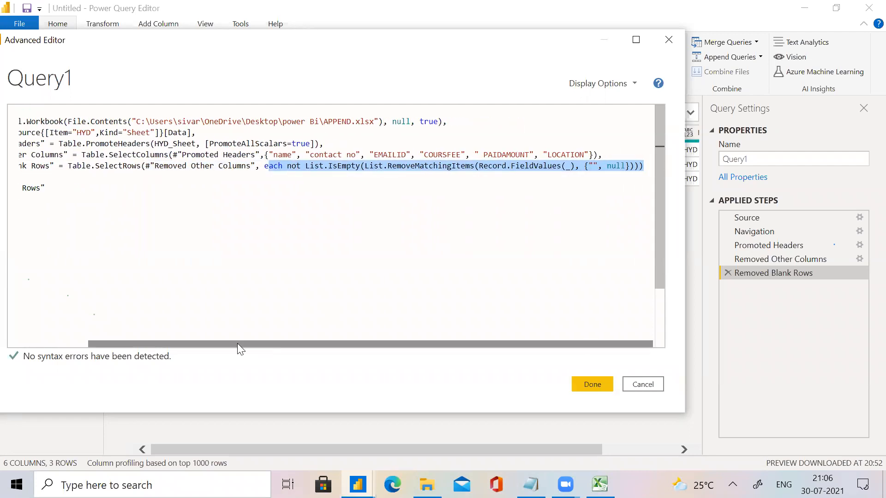
{"action": "left_click_drag", "start_coordinate": [237, 343], "coordinate": [168, 344]}
{"action": "left_click_drag", "start_coordinate": [1, 435], "coordinate": [250, 97]}
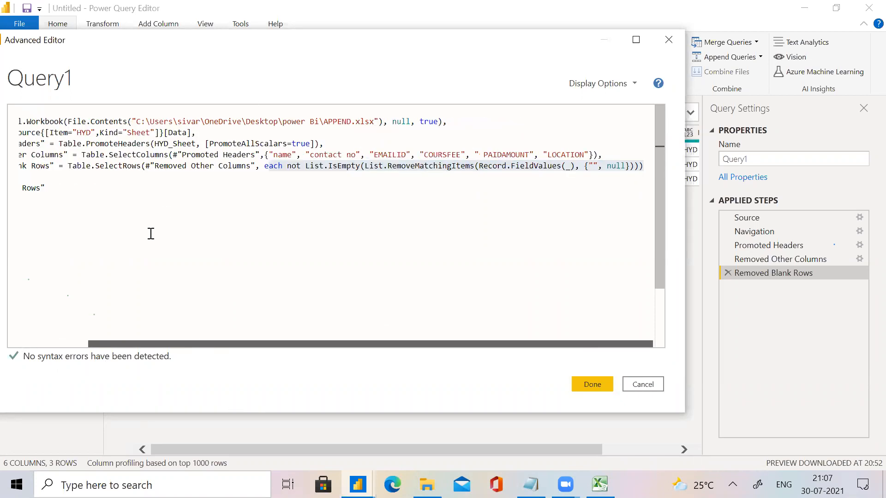
{"action": "left_click_drag", "start_coordinate": [90, 285], "coordinate": [61, 358]}
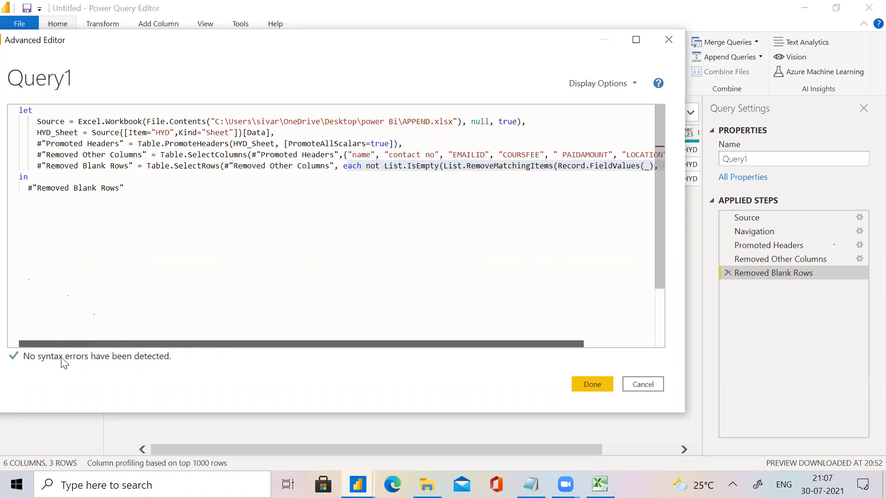
{"action": "left_click", "coordinate": [56, 334]}
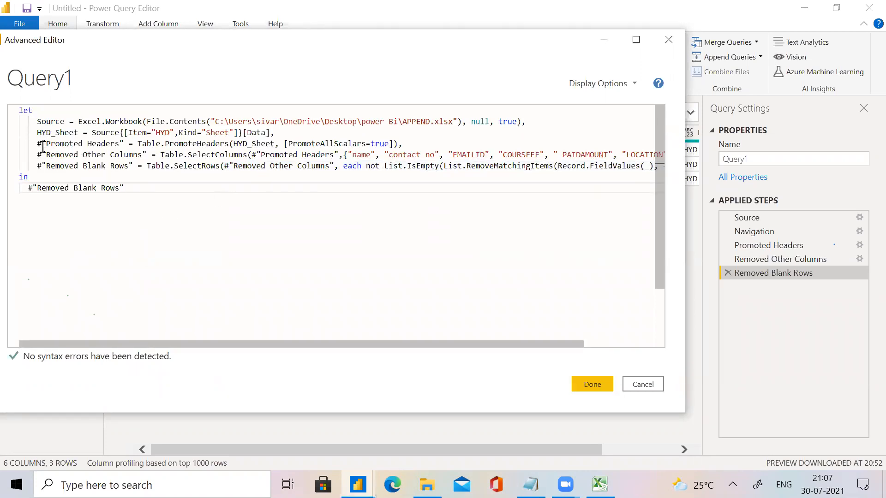
Examine the #"Removed Other Columns" line: its step name, Table.SelectColumns function, #"Promoted Headers" reference and column list.
{"action": "left_click_drag", "start_coordinate": [46, 154], "coordinate": [142, 158]}
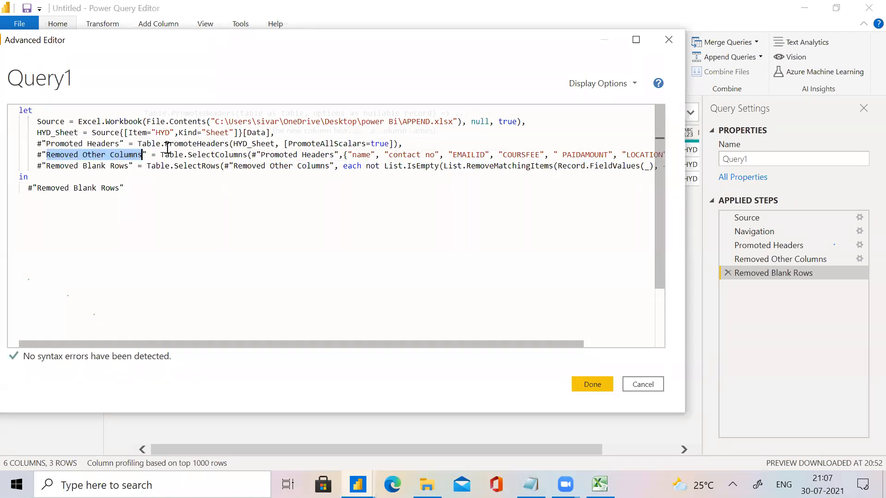
{"action": "left_click", "coordinate": [161, 154]}
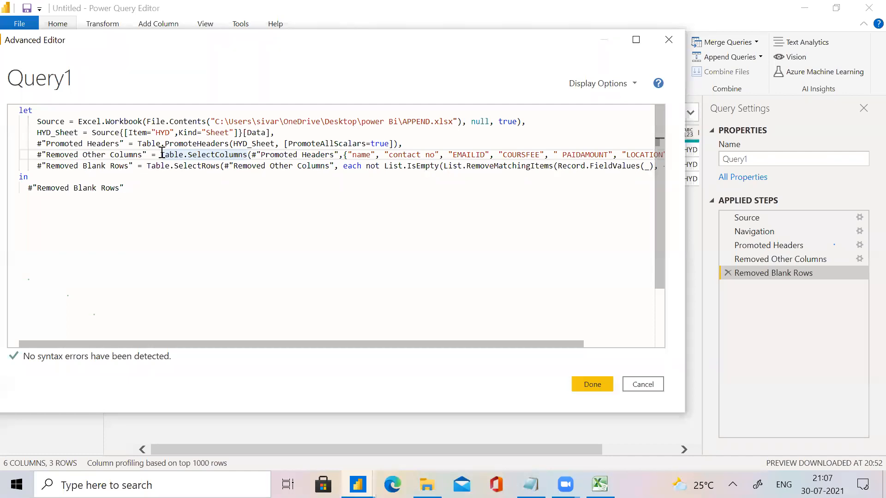
{"action": "key", "text": "Left"}
{"action": "left_click_drag", "start_coordinate": [159, 155], "coordinate": [252, 158]}
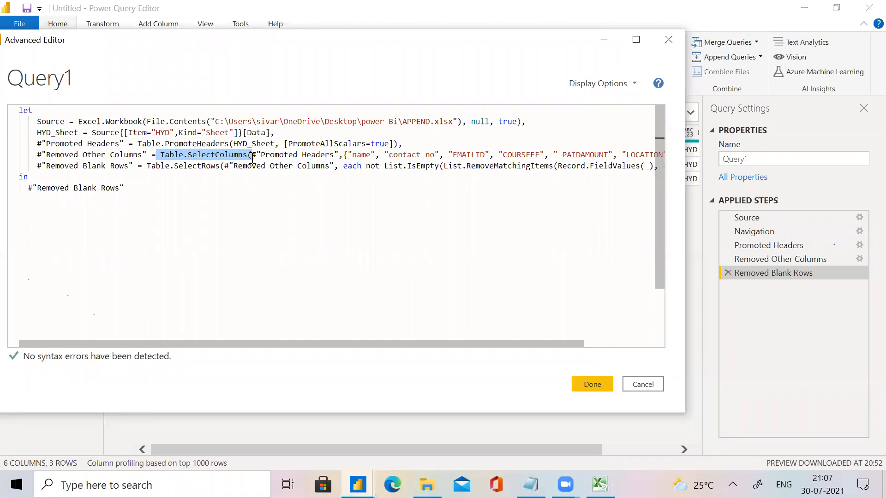
{"action": "left_click", "coordinate": [253, 154]}
{"action": "left_click_drag", "start_coordinate": [253, 154], "coordinate": [345, 155]}
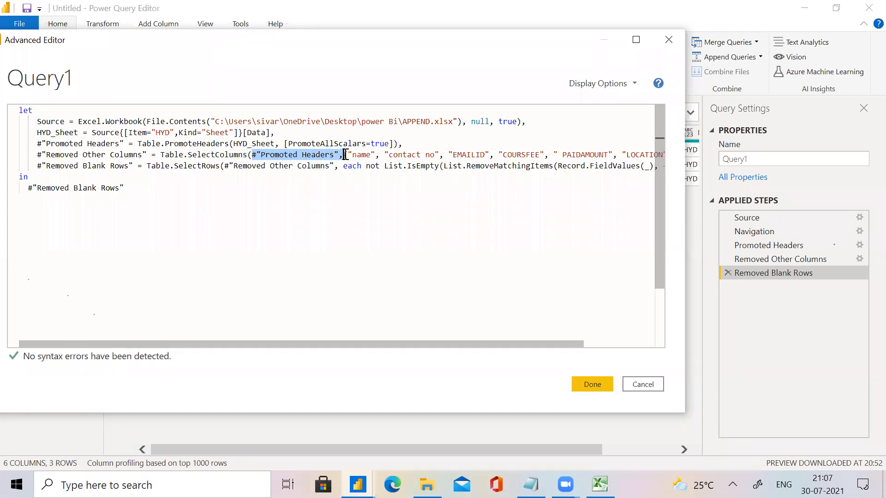
{"action": "left_click", "coordinate": [346, 155]}
{"action": "left_click_drag", "start_coordinate": [347, 155], "coordinate": [631, 158]}
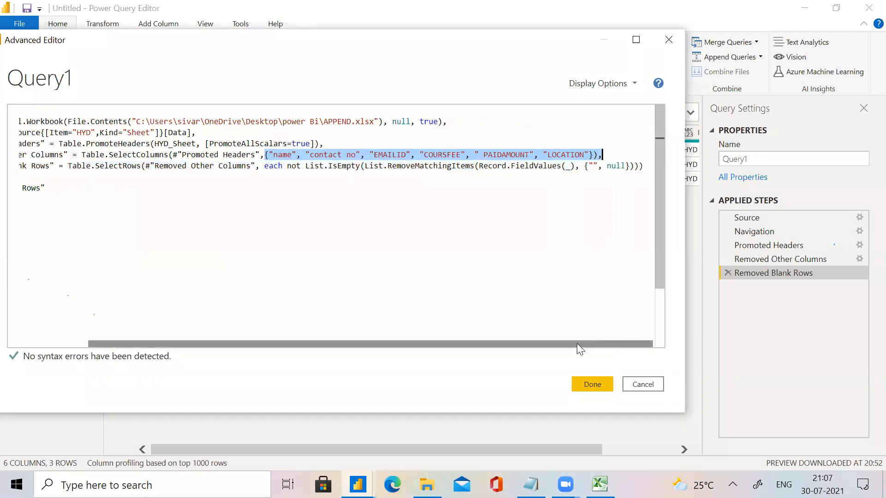
{"action": "left_click_drag", "start_coordinate": [577, 344], "coordinate": [292, 358]}
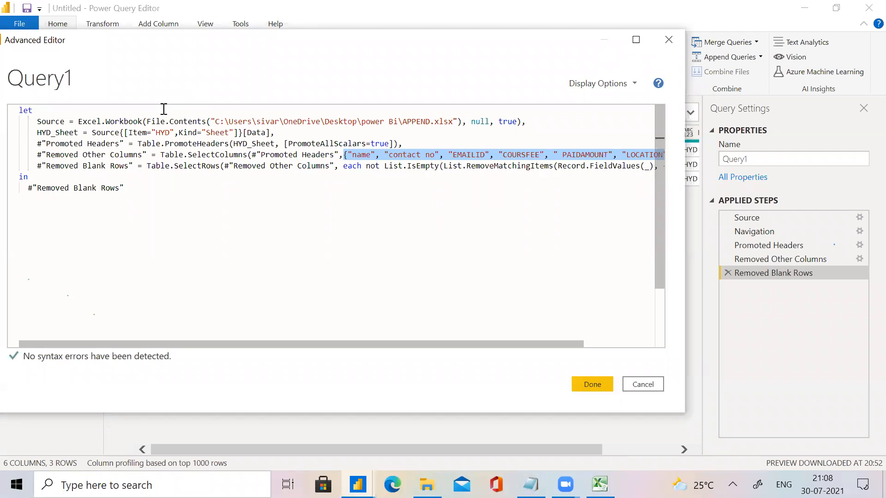
{"action": "left_click", "coordinate": [1, 163]}
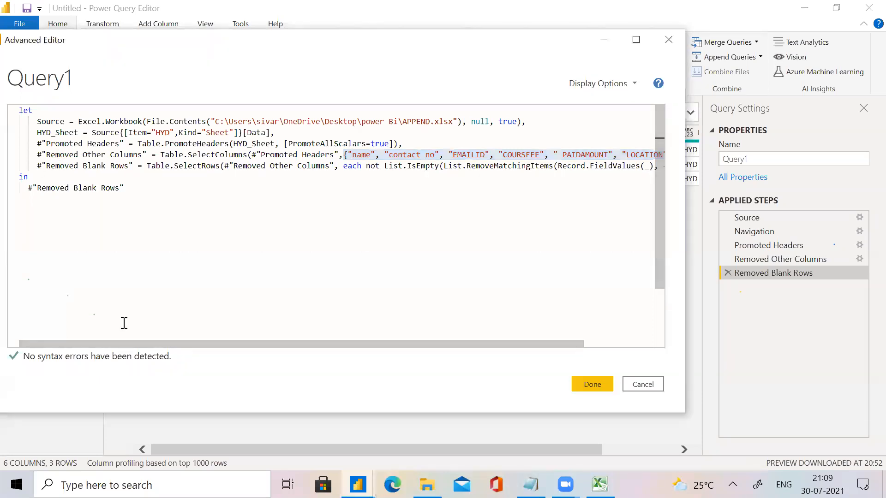
{"action": "left_click", "coordinate": [420, 415]}
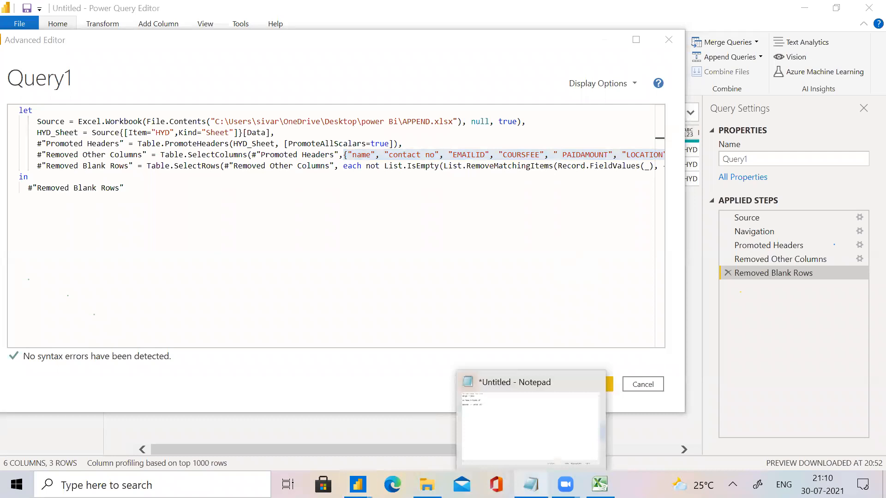
Switch to the Notepad notes and add the heading M QUERY below the append -- union all line.
{"action": "left_click", "coordinate": [531, 484]}
{"action": "left_click", "coordinate": [211, 109]}
{"action": "key", "text": "Return"}
{"action": "key", "text": "Return"}
{"action": "key", "text": "Return"}
{"action": "key", "text": "Return"}
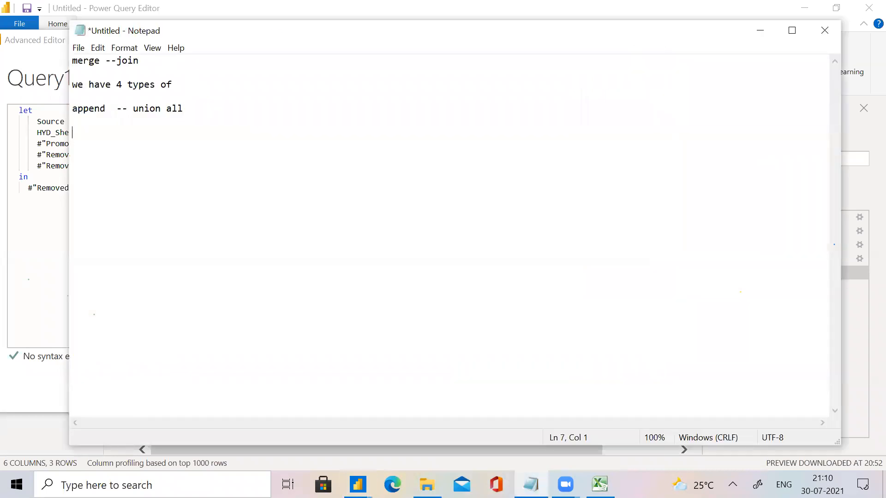
{"action": "type", "text": "M QUERY"}
Write LET below the M QUERY heading and IN a few lines further down.
{"action": "key", "text": "Return"}
{"action": "key", "text": "Return"}
{"action": "type", "text": "LET"}
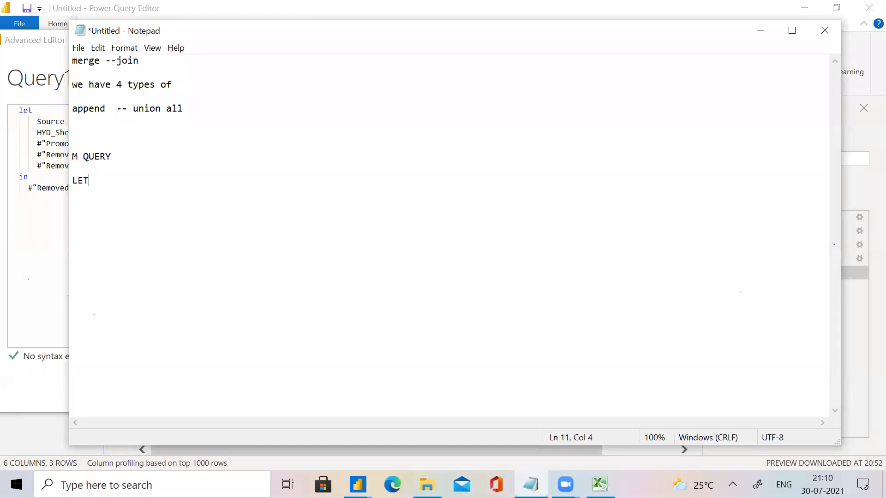
{"action": "key", "text": "Return"}
{"action": "key", "text": "Return"}
{"action": "key", "text": "Return"}
{"action": "type", "text": "IN"}
Insert the lines SOURCE and TRANFORMATION between LET and IN.
{"action": "left_click", "coordinate": [97, 180]}
{"action": "key", "text": "Return"}
{"action": "key", "text": "Return"}
{"action": "type", "text": "SOURCE"}
{"action": "key", "text": "Return"}
{"action": "type", "text": "TRANFORMATION"}
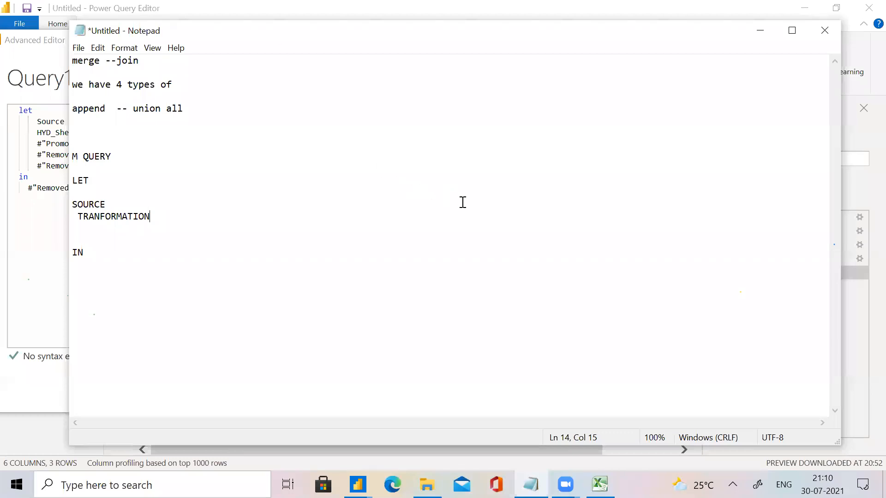
{"action": "key", "text": "alt+Tab"}
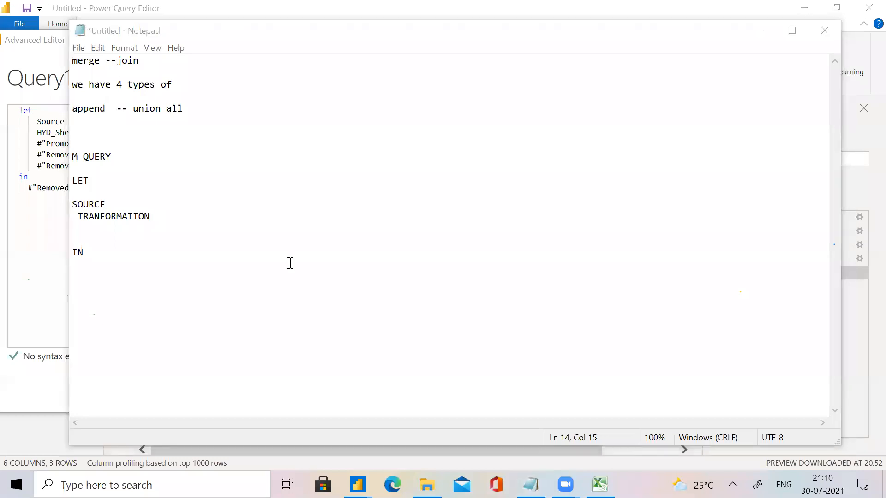
{"action": "left_click_drag", "start_coordinate": [150, 215], "coordinate": [71, 217]}
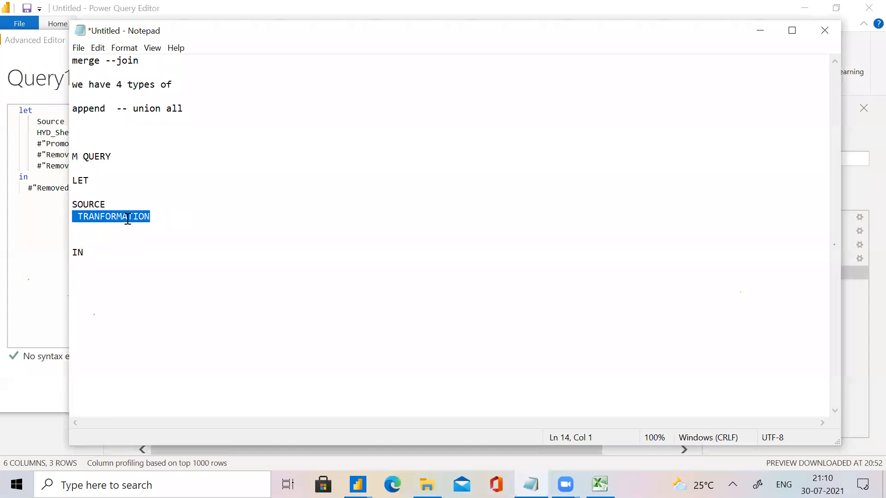
Write "APPLIED STEP NAME" FUNCTION on the line below TRANFORMATION.
{"action": "left_click", "coordinate": [85, 231]}
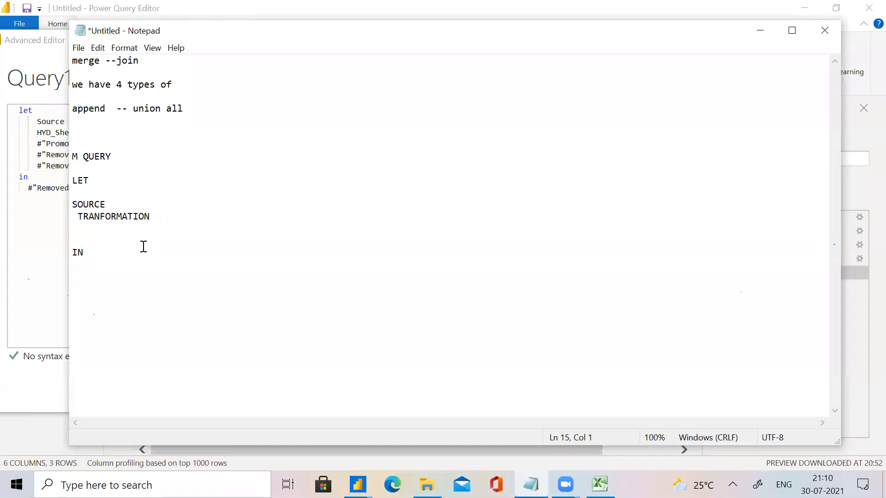
{"action": "type", "text": "\"APPLIED STEN"}
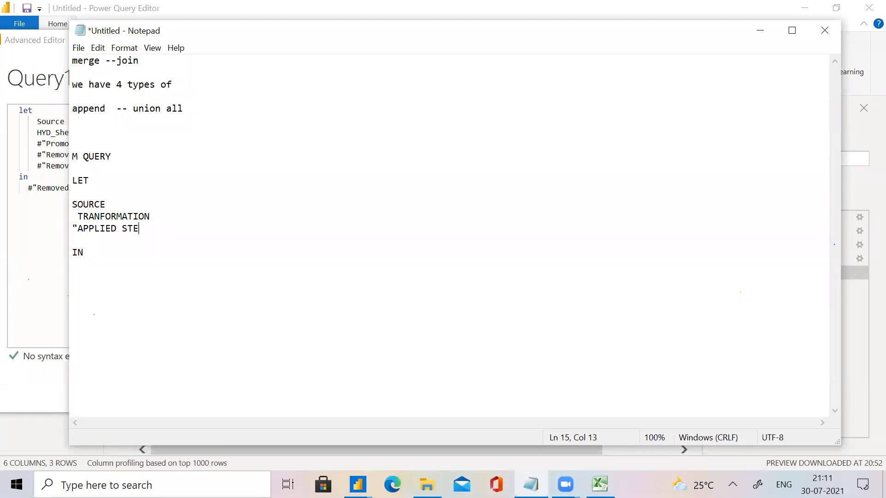
{"action": "key", "text": "BackSpace"}
{"action": "type", "text": "P NAME\""}
{"action": "type", "text": "FUNC"}
{"action": "key", "text": "BackSpace"}
{"action": "key", "text": "BackSpace"}
{"action": "key", "text": "BackSpace"}
{"action": "key", "text": "BackSpace"}
{"action": "type", "text": "FUNCTION"}
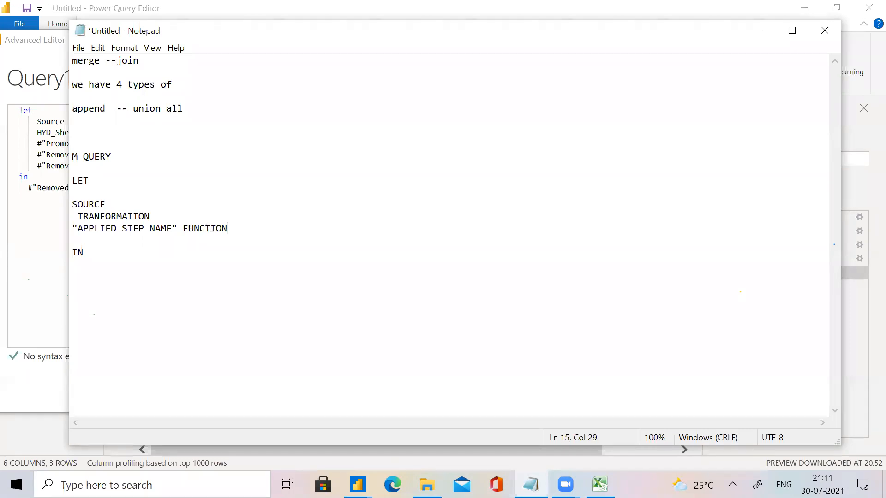
{"action": "type", "text": "\""}
Continue the syntax line after FUNCTION with a comma and 'PREVIOUS STEPNAME' in single quotes, followed by another comma.
{"action": "key", "text": "BackSpace"}
{"action": "type", "text": ",,,"}
{"action": "key", "text": "BackSpace"}
{"action": "key", "text": "BackSpace"}
{"action": "type", "text": "FUNCTION,   PREVIOUS STEP"}
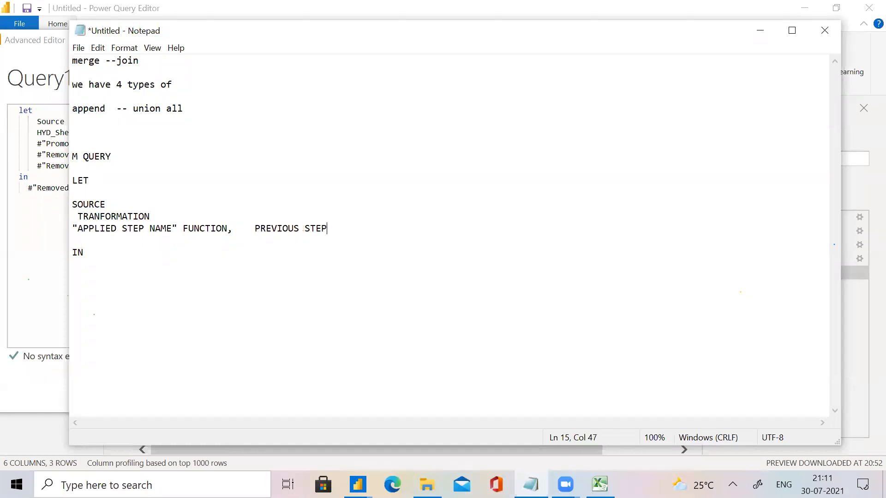
{"action": "type", "text": "NAME'"}
{"action": "left_click", "coordinate": [252, 227]}
{"action": "type", "text": "'"}
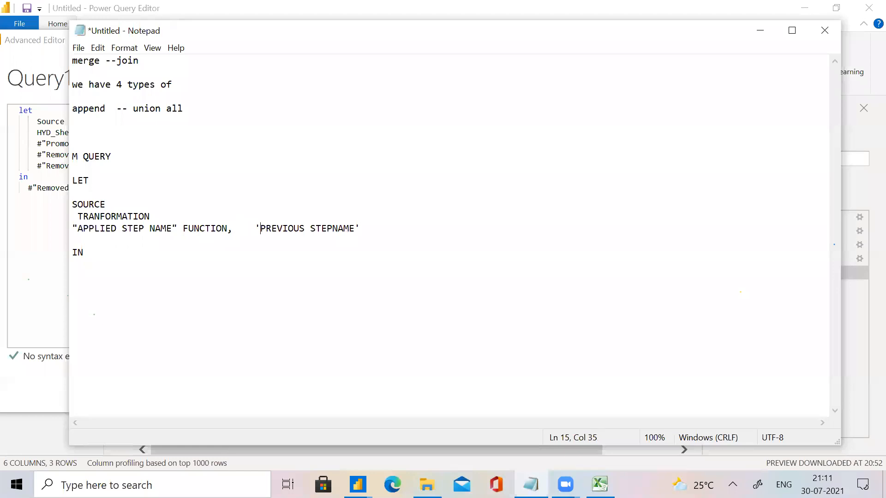
{"action": "left_click", "coordinate": [391, 229]}
{"action": "type", "text": ","}
Add FUNCTIO as the last part of the syntax line, after 'PREVIOUS STEPNAME',.
{"action": "left_click_drag", "start_coordinate": [232, 230], "coordinate": [182, 231]}
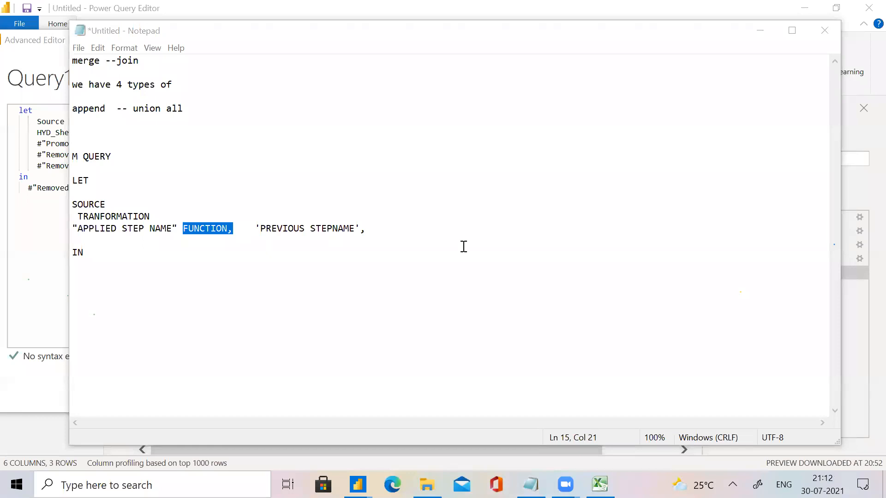
{"action": "left_click", "coordinate": [399, 235]}
{"action": "left_click", "coordinate": [382, 229]}
{"action": "type", "text": "FUNC"}
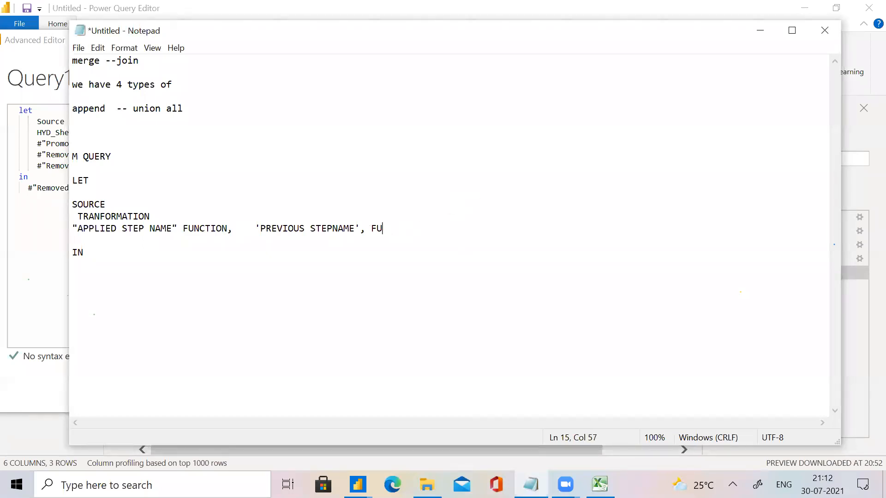
{"action": "type", "text": "TIO"}
Review the parts of the written syntax line: applied step name, function, previous step name and closing function.
{"action": "left_click", "coordinate": [72, 230]}
{"action": "left_click_drag", "start_coordinate": [71, 229], "coordinate": [438, 232]}
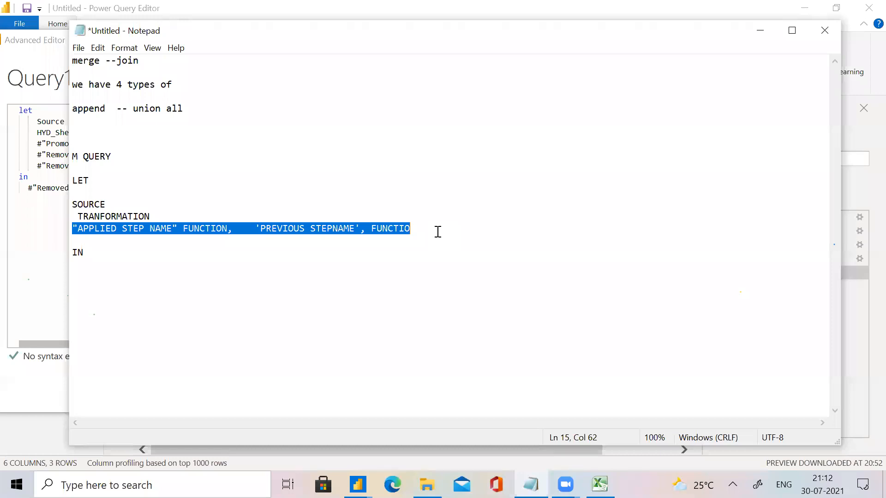
{"action": "left_click", "coordinate": [180, 229]}
{"action": "left_click_drag", "start_coordinate": [180, 229], "coordinate": [70, 228]}
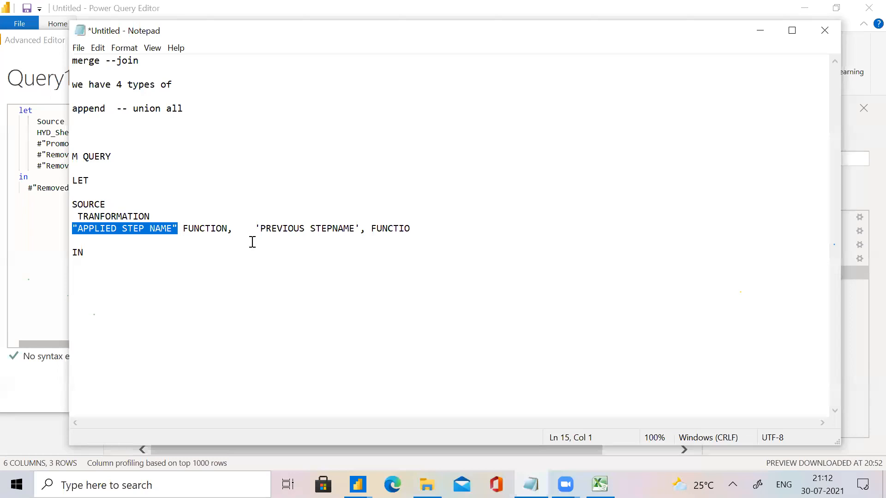
{"action": "left_click_drag", "start_coordinate": [239, 231], "coordinate": [183, 232]}
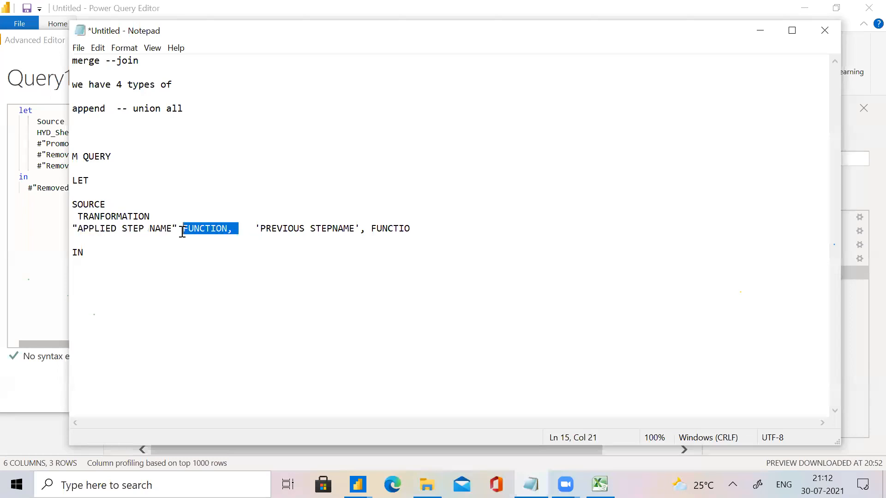
{"action": "left_click_drag", "start_coordinate": [249, 230], "coordinate": [436, 233]}
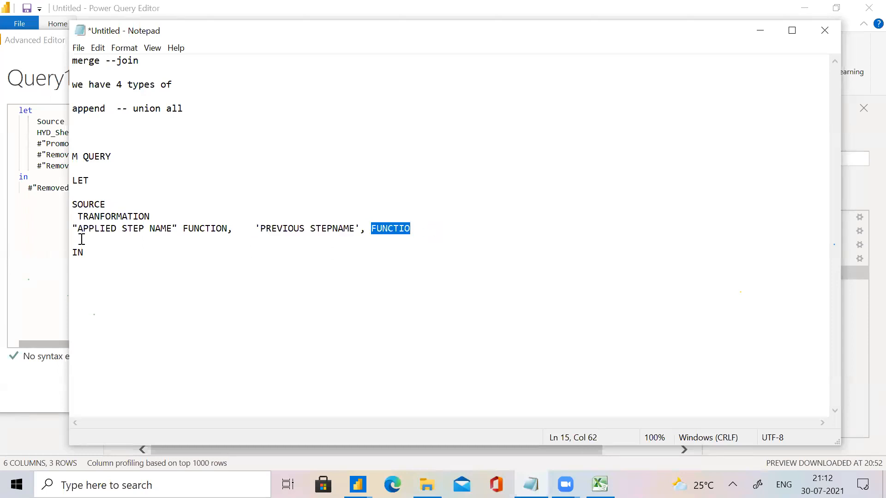
Switch to the Power Query Advanced Editor and examine the Removed Blank Rows line: step name, Table.SelectRows function, previous step reference and row condition.
{"action": "left_click", "coordinate": [22, 259]}
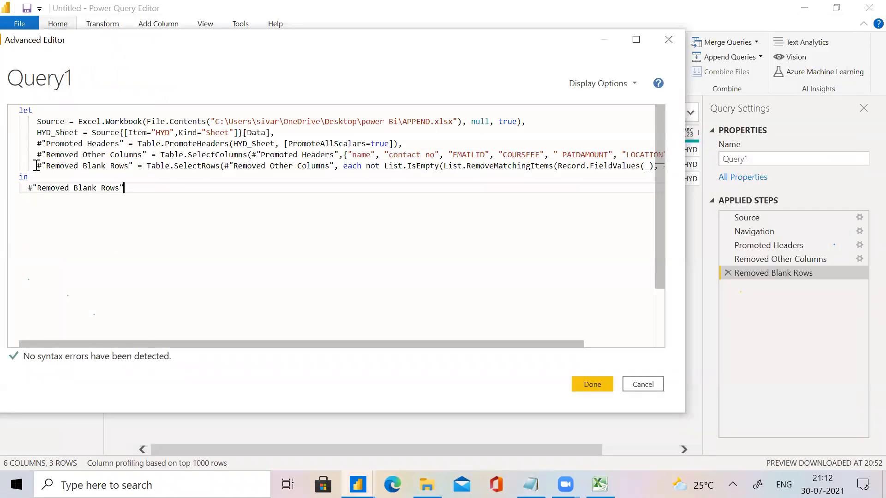
{"action": "left_click_drag", "start_coordinate": [38, 167], "coordinate": [137, 167]}
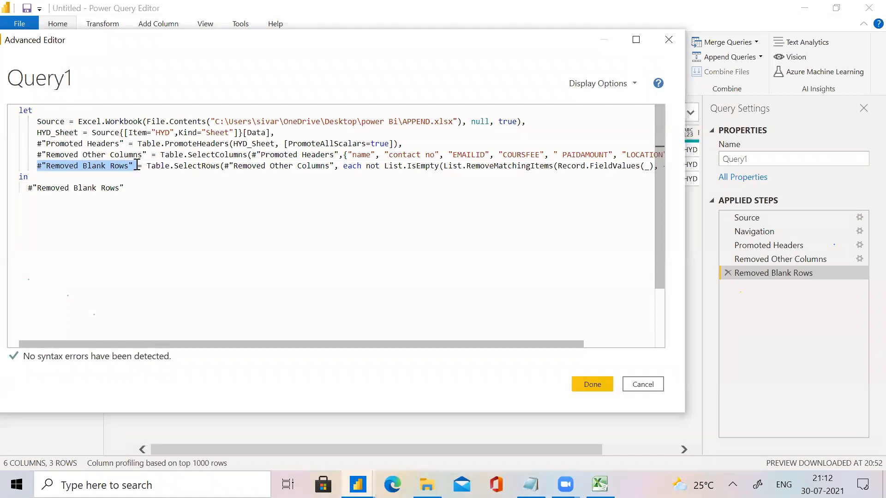
{"action": "left_click_drag", "start_coordinate": [137, 165], "coordinate": [140, 165]}
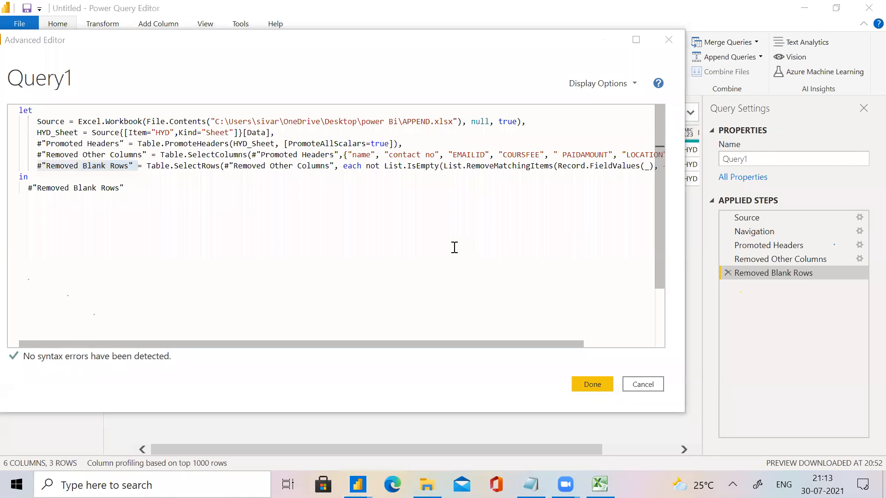
{"action": "left_click", "coordinate": [147, 165]}
{"action": "left_click_drag", "start_coordinate": [147, 166], "coordinate": [218, 166]}
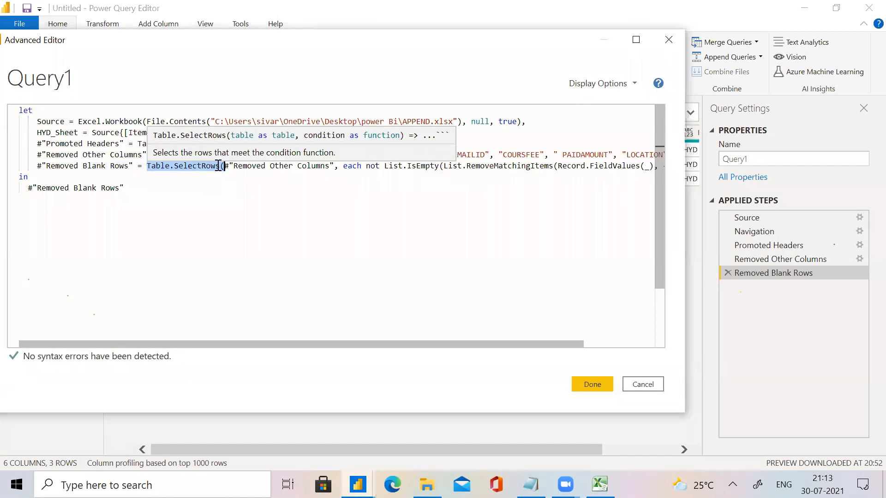
{"action": "left_click", "coordinate": [221, 165]}
{"action": "left_click_drag", "start_coordinate": [221, 166], "coordinate": [336, 165]}
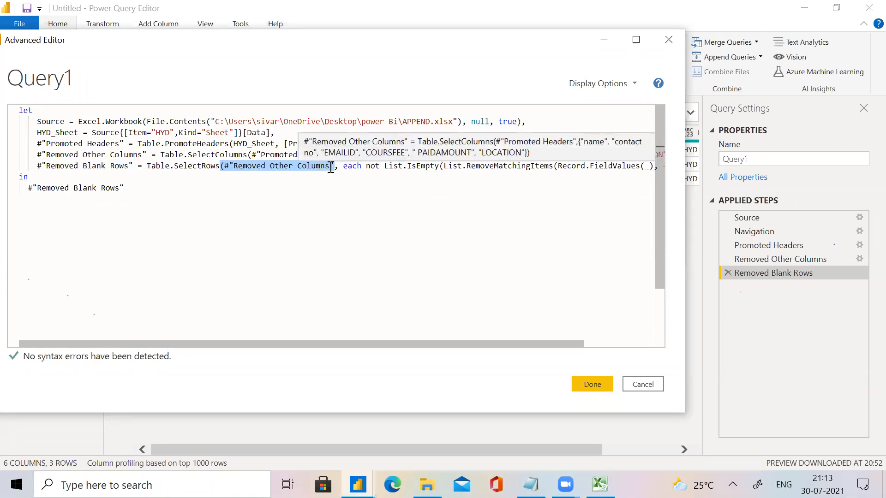
{"action": "left_click_drag", "start_coordinate": [343, 166], "coordinate": [659, 171]}
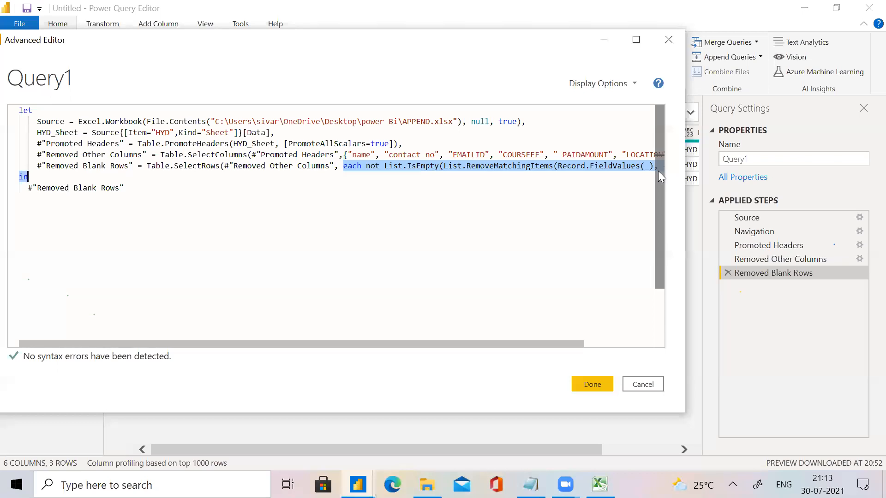
{"action": "left_click", "coordinate": [413, 247]}
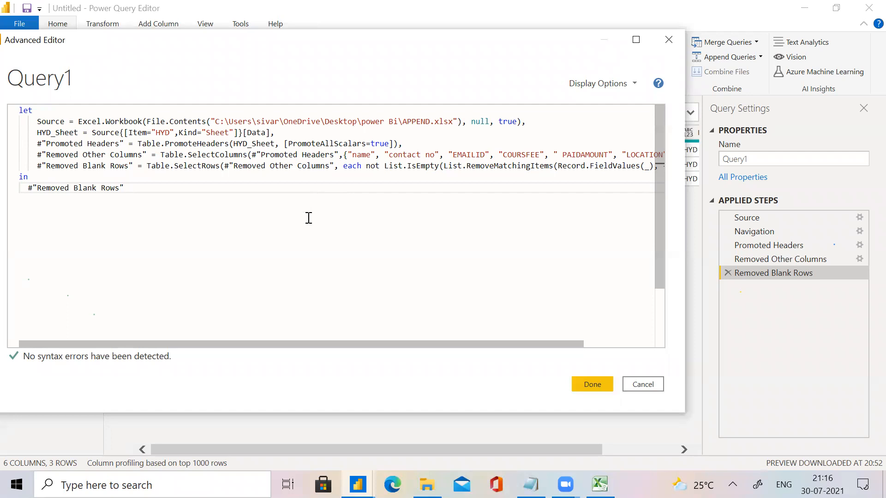
Close Query1's Advanced Editor and the Power Query Editor, postponing the application of the query changes.
{"action": "key", "text": "alt+Tab"}
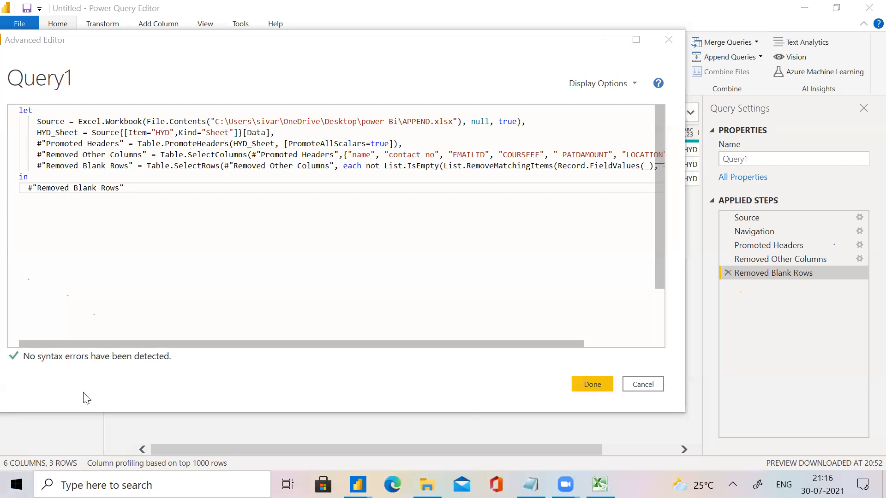
{"action": "left_click", "coordinate": [670, 45]}
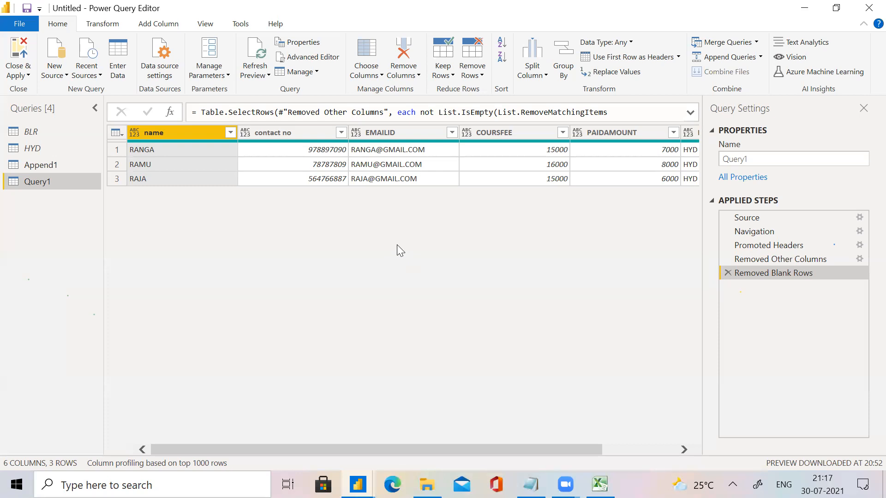
{"action": "left_click", "coordinate": [867, 14]}
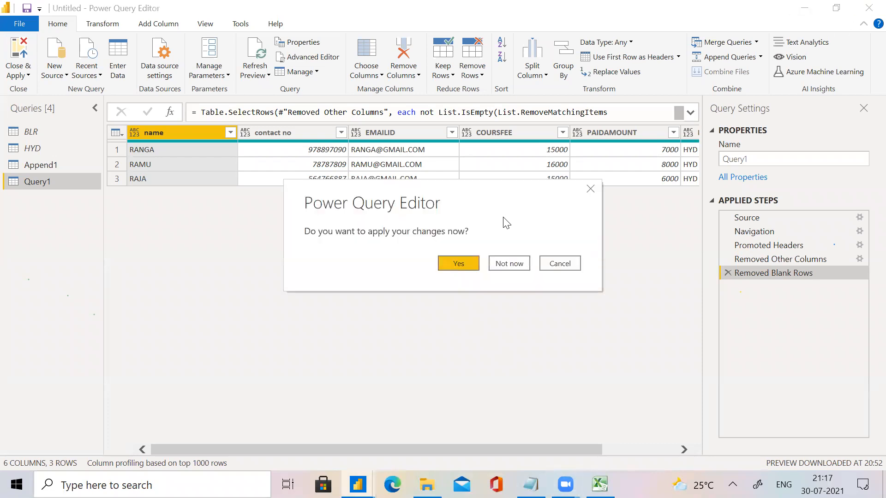
{"action": "left_click", "coordinate": [512, 264]}
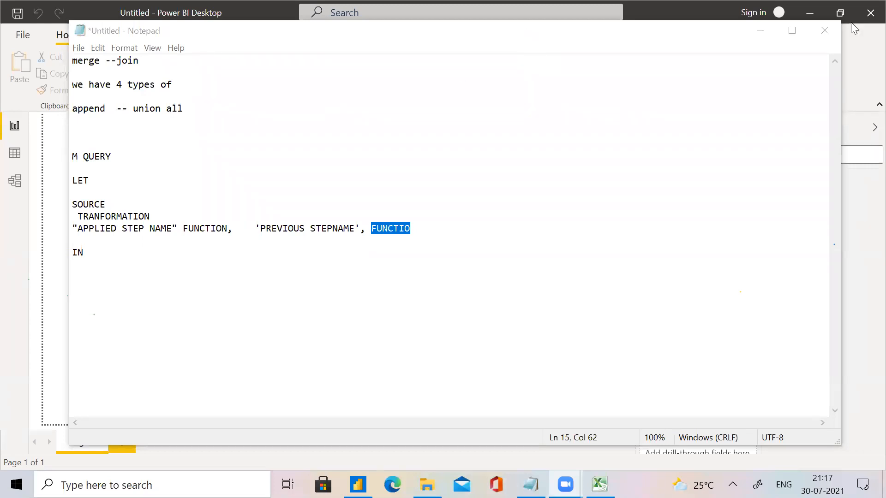
Close the Notepad notes and the untitled Power BI Desktop report, discarding the unsaved changes in both.
{"action": "left_click", "coordinate": [829, 33]}
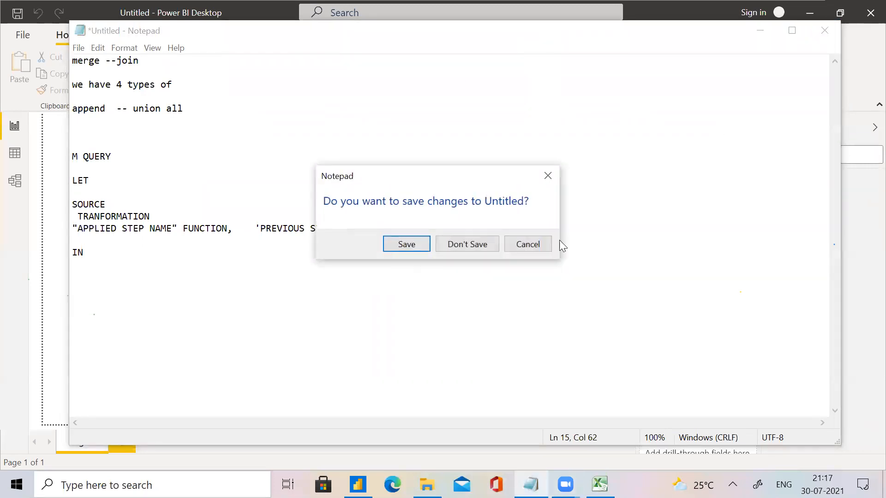
{"action": "left_click", "coordinate": [491, 244]}
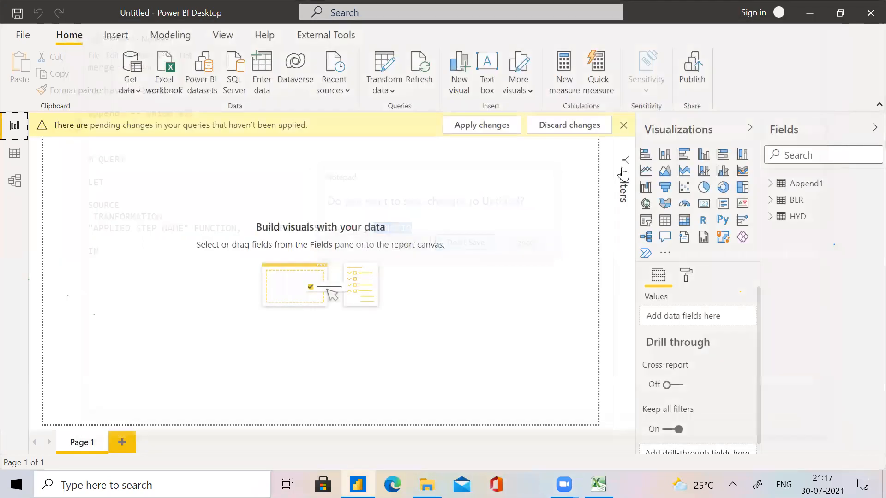
{"action": "left_click", "coordinate": [868, 11]}
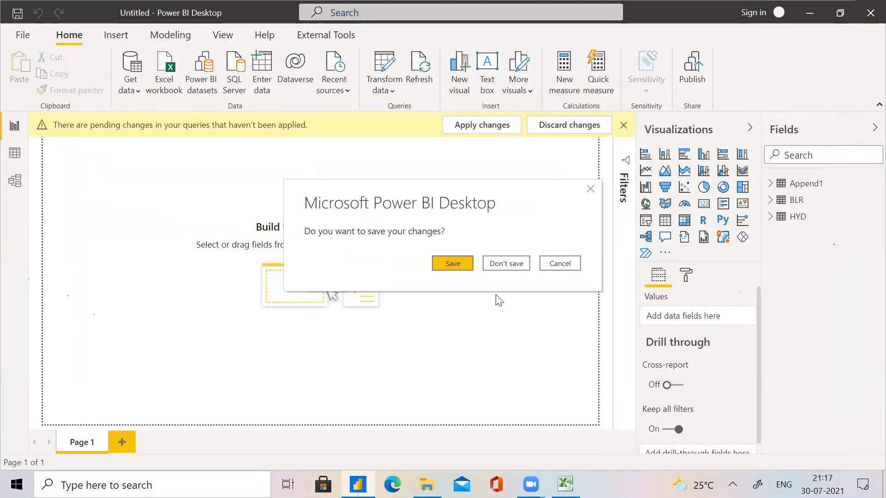
{"action": "left_click", "coordinate": [493, 264]}
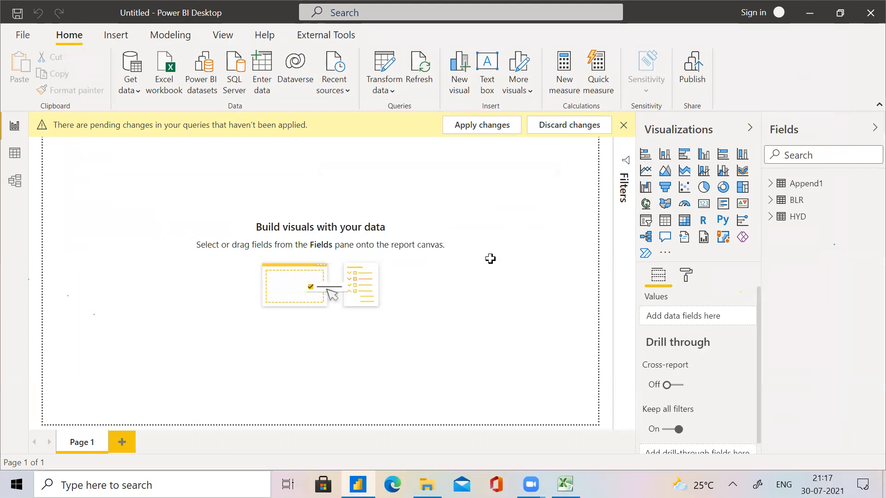
Close the open Excel workbook and the power Bi folder window to return to the desktop.
{"action": "left_click", "coordinate": [867, 6]}
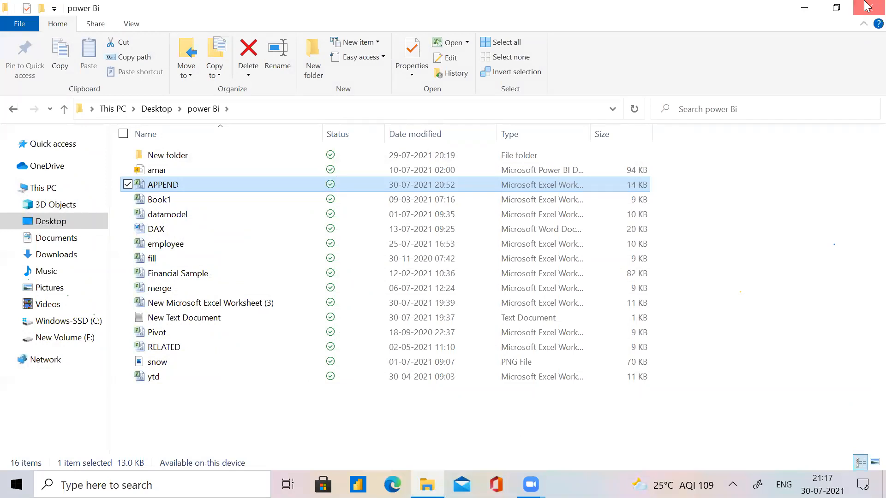
{"action": "left_click", "coordinate": [868, 6]}
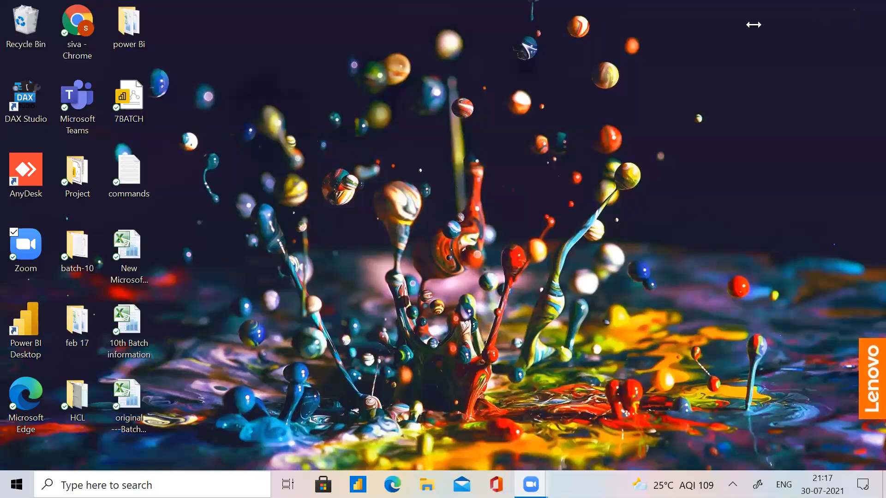